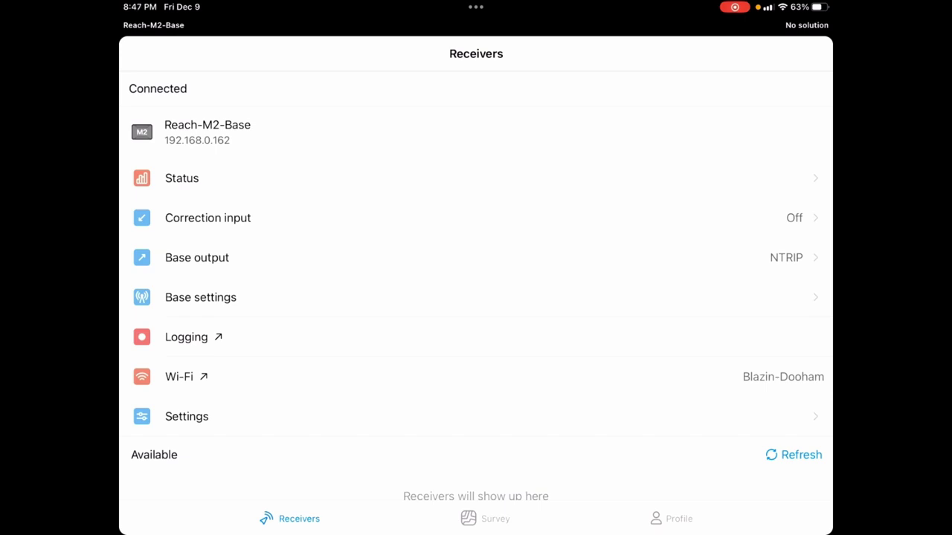
Look up the base receiver's Wi-Fi address, switch to Firefox and open its Reach Panel at 192.168.0.162.
{"action": "left_click", "coordinate": [179, 377]}
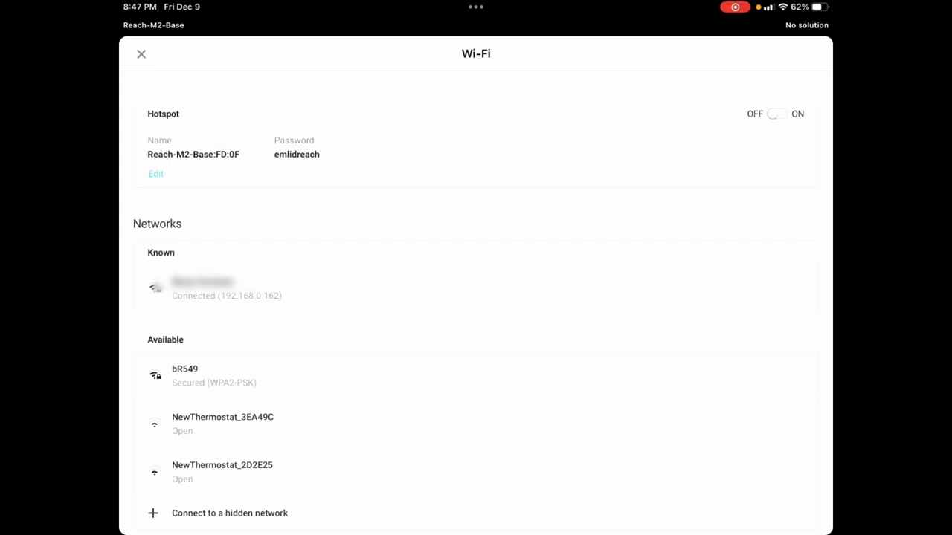
{"action": "key", "text": "Escape"}
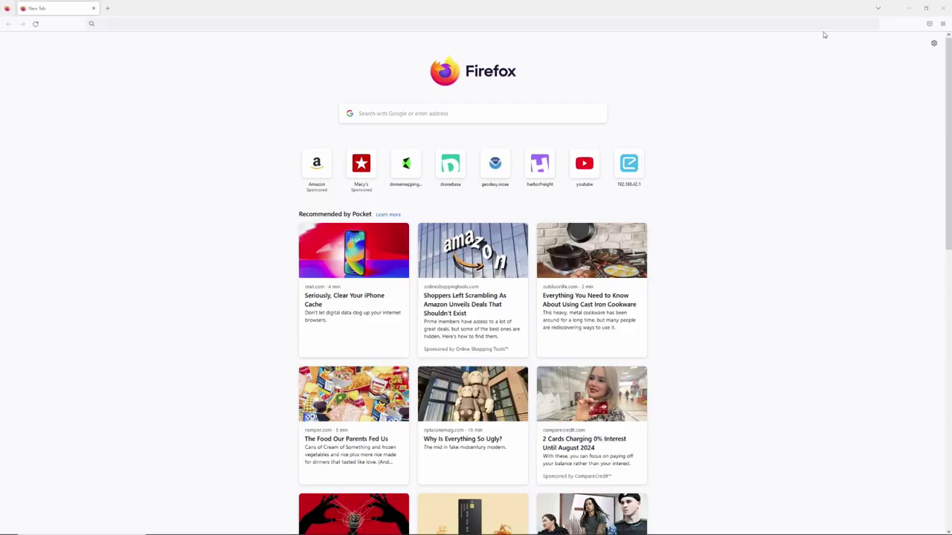
{"action": "left_click", "coordinate": [136, 24]}
{"action": "type", "text": "192.168"}
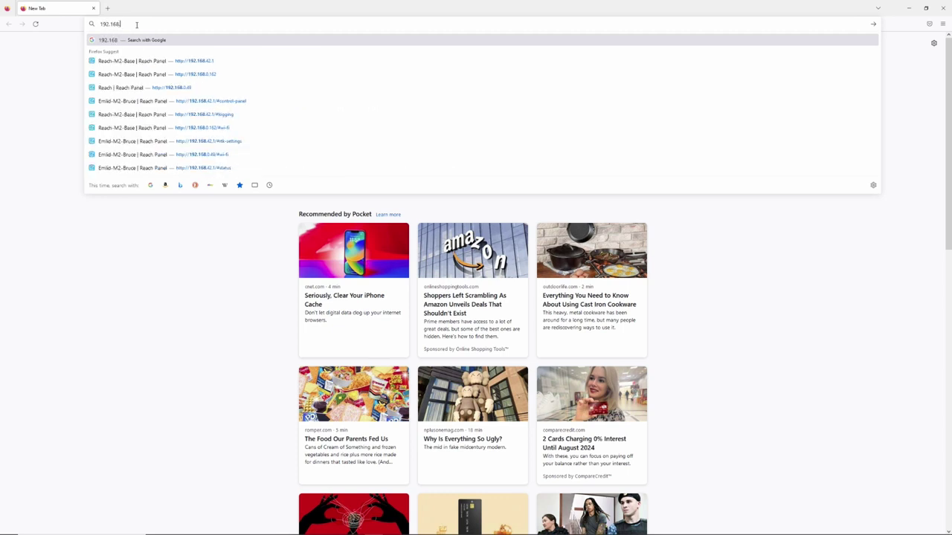
{"action": "type", "text": ".0."}
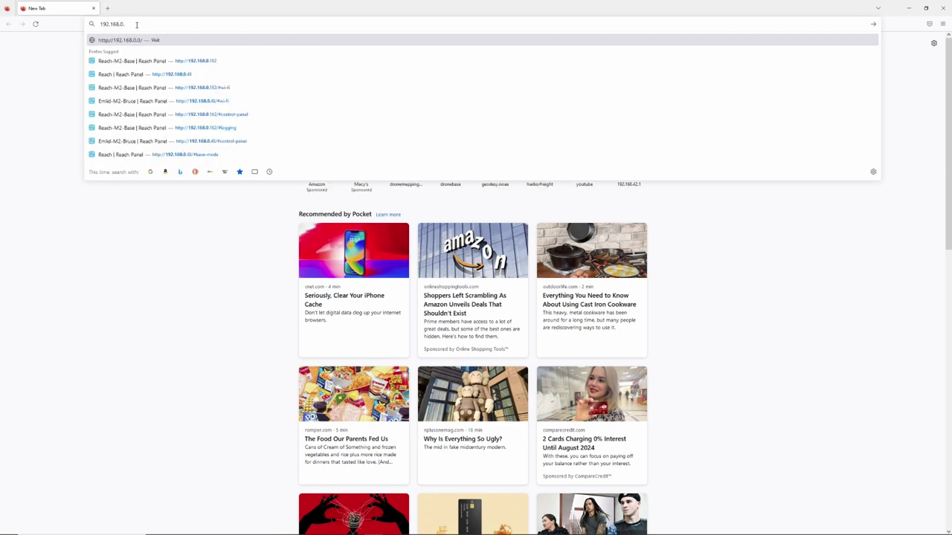
{"action": "type", "text": "162"}
{"action": "key", "text": "Return"}
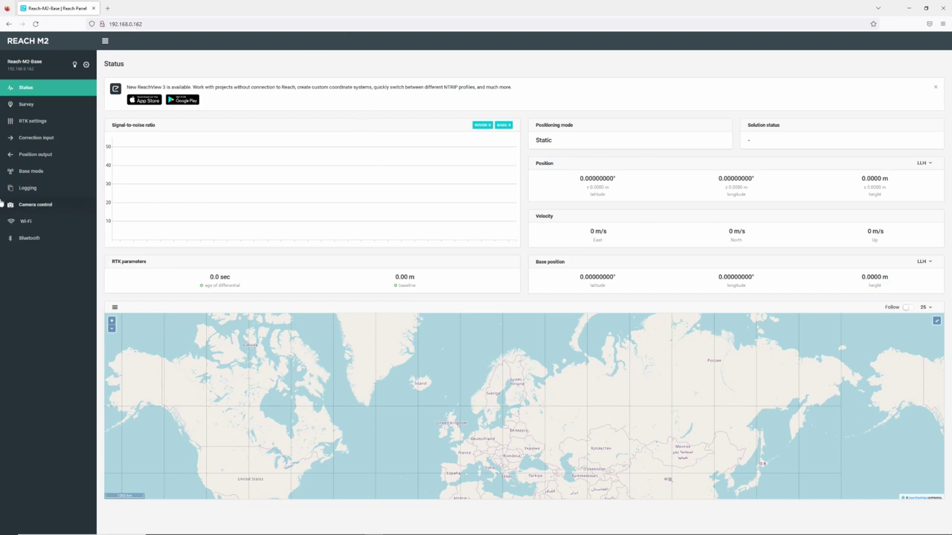
Start downloading today's 19:20:03 raw data log and choose the DroneMappingTools\Mavic3E-PPK Tutorial folder on the 4TB SSD (E:) as destination.
{"action": "left_click", "coordinate": [28, 189]}
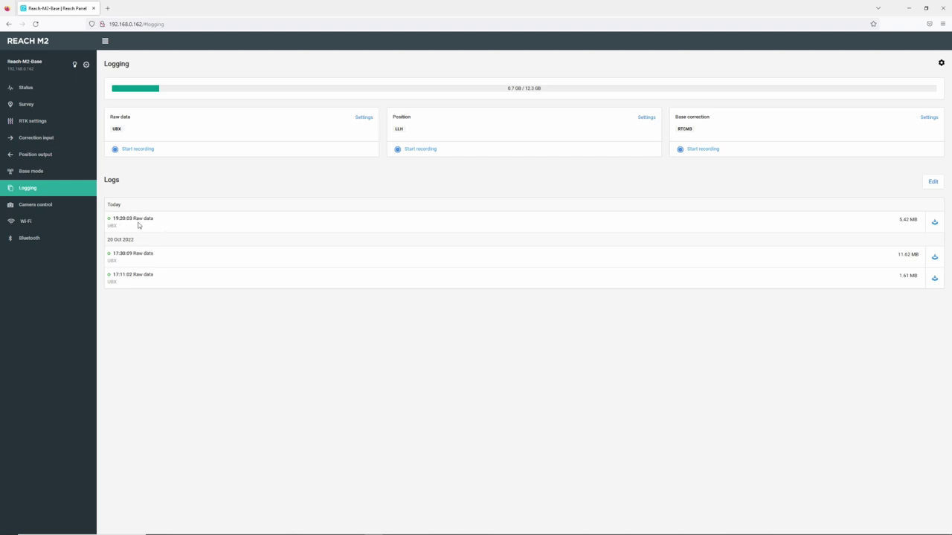
{"action": "left_click", "coordinate": [934, 223]}
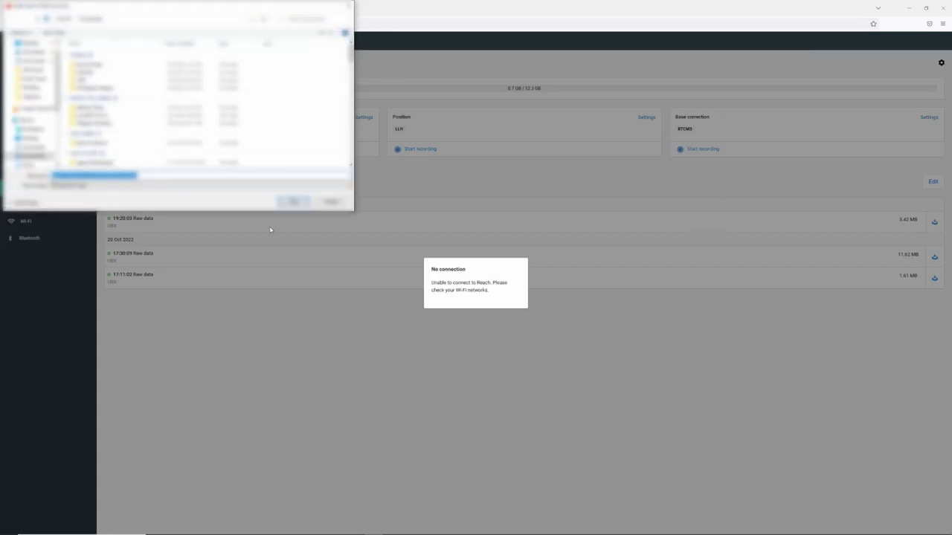
{"action": "scroll", "coordinate": [29, 111], "scroll_direction": "down", "scroll_amount": 2}
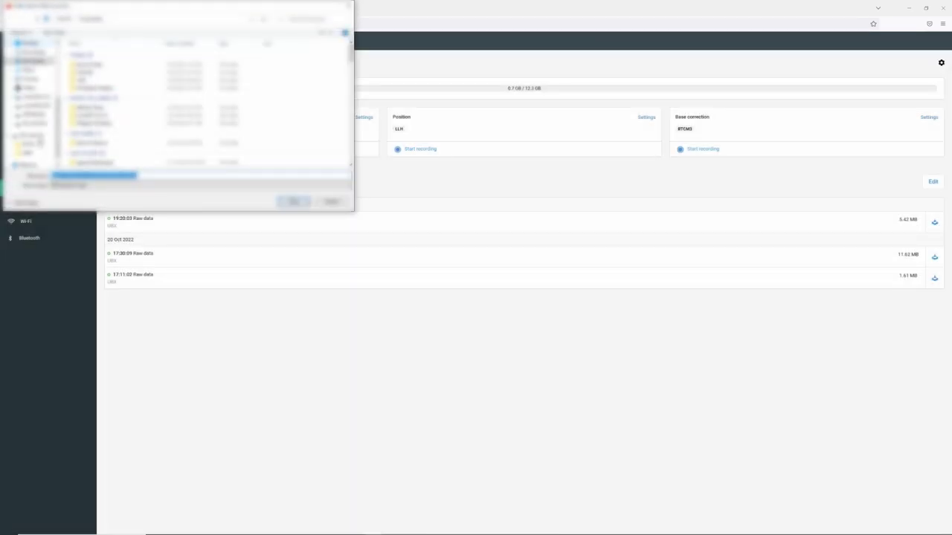
{"action": "left_click", "coordinate": [31, 114]}
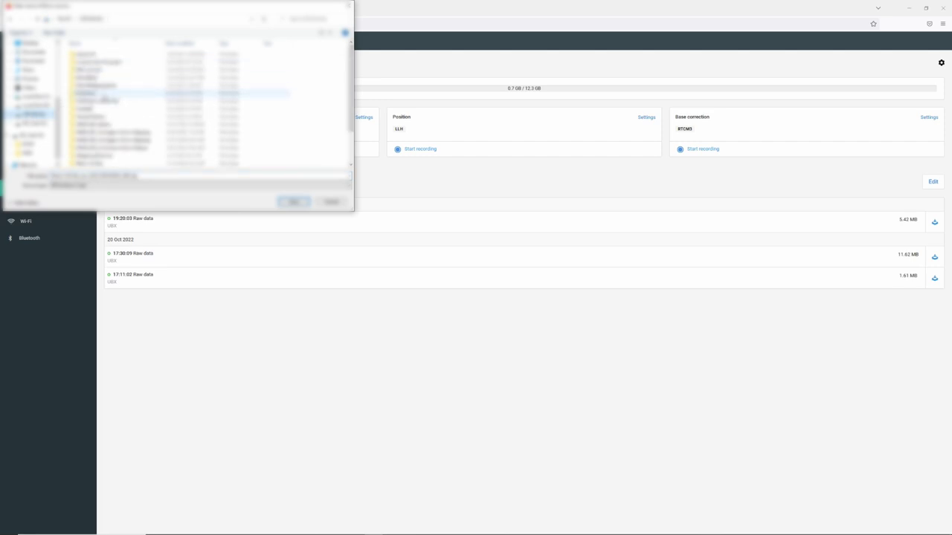
{"action": "double_click", "coordinate": [99, 86]}
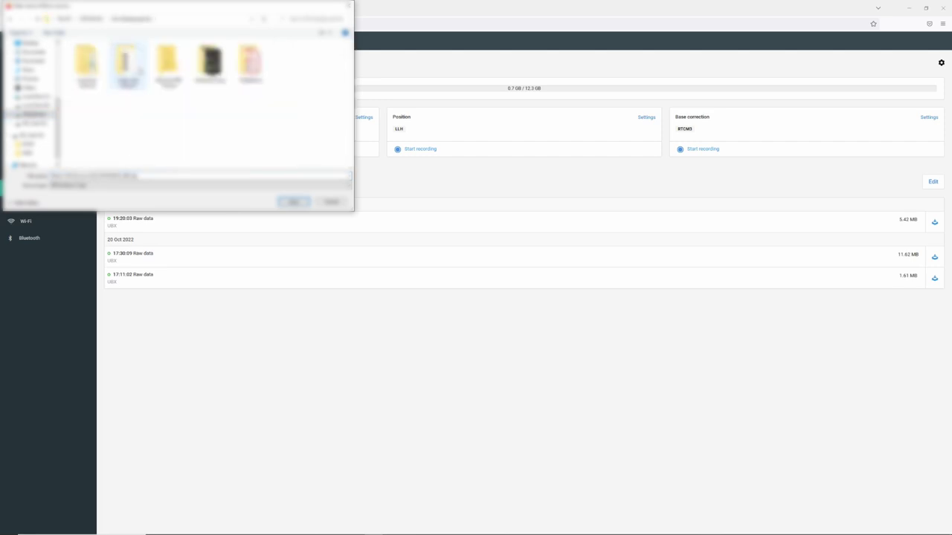
{"action": "double_click", "coordinate": [168, 68]}
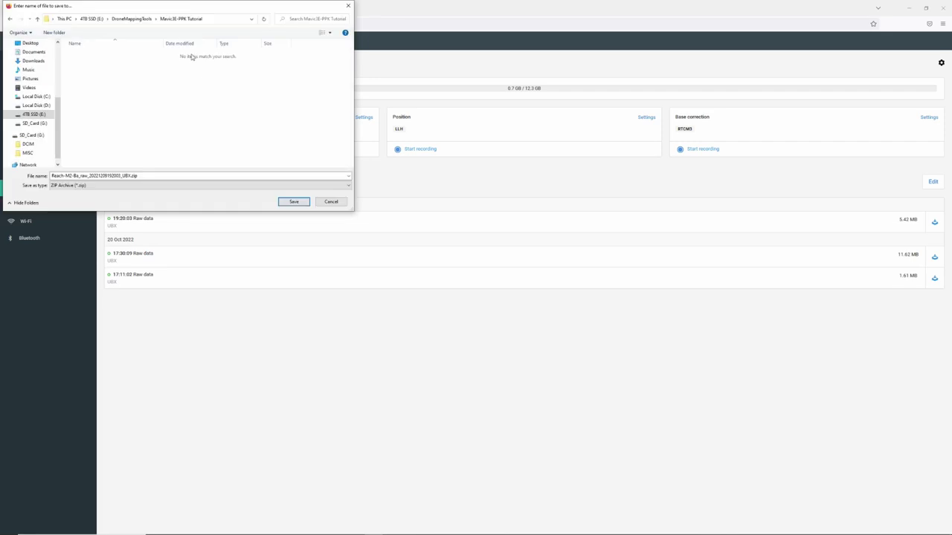
Create the folders EMLID BASE and EMLID ROVER inside the Mavic3E-PPK Tutorial folder.
{"action": "left_click", "coordinate": [55, 33]}
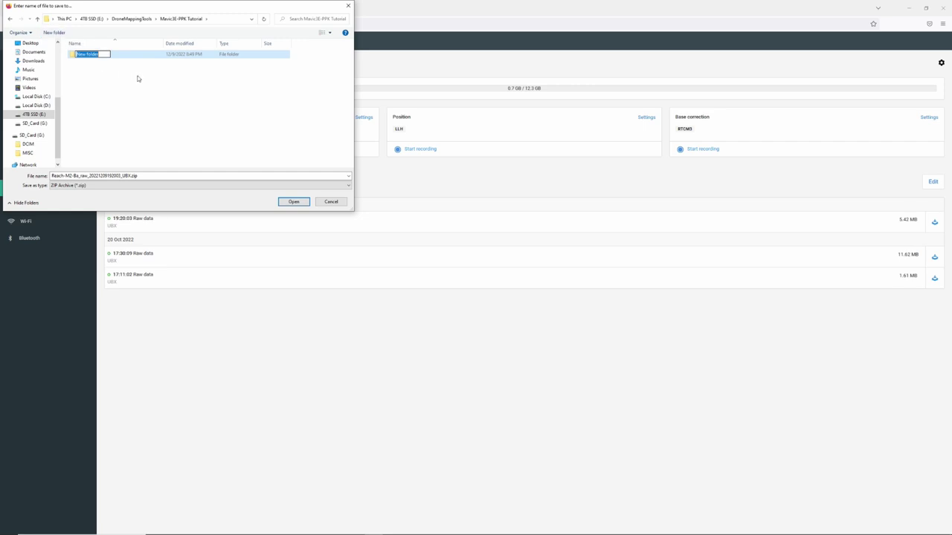
{"action": "type", "text": "EMLID BASE"}
{"action": "key", "text": "Return"}
{"action": "left_click", "coordinate": [71, 77]}
{"action": "left_click", "coordinate": [55, 33]}
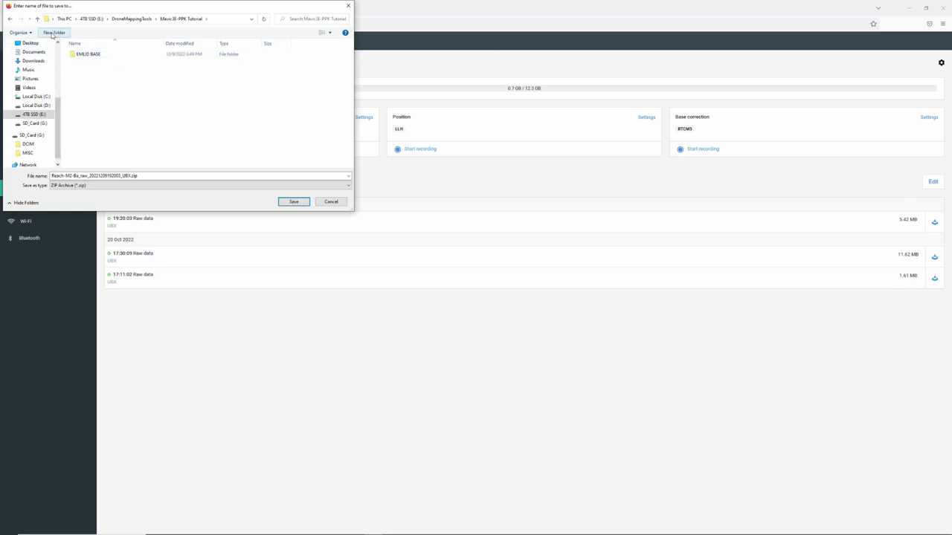
{"action": "type", "text": "EMLID ROVER"}
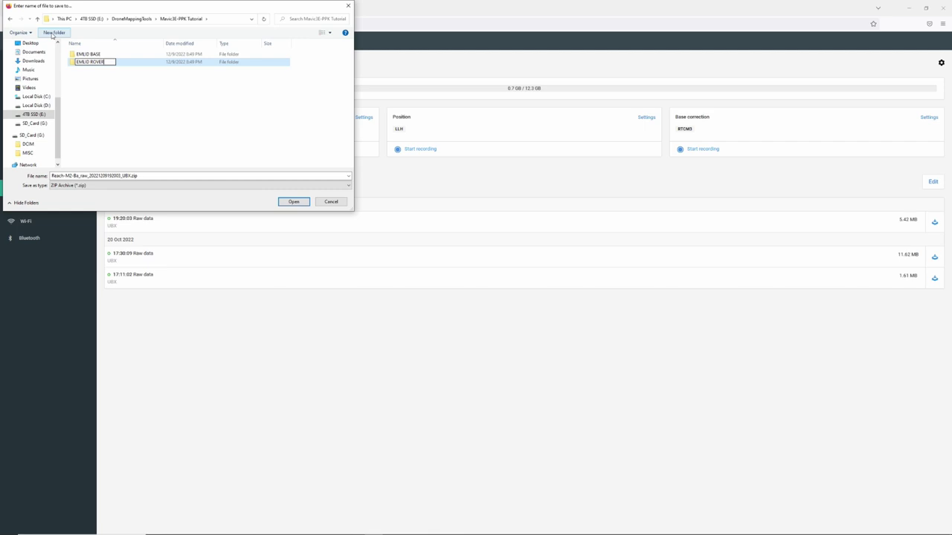
{"action": "key", "text": "Return"}
Add the folders MAVIC 3 PHOTOS and CORS to the Mavic3E-PPK Tutorial folder.
{"action": "left_click", "coordinate": [53, 33]}
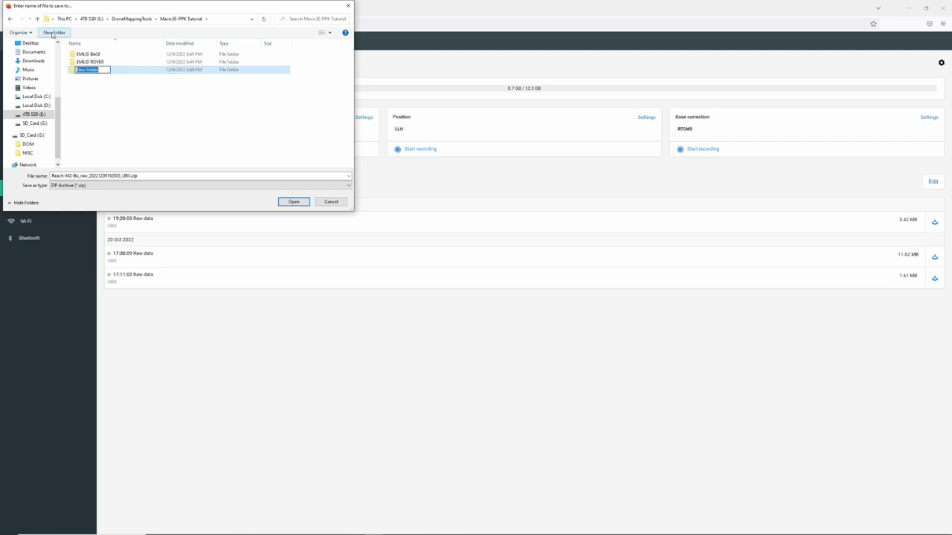
{"action": "type", "text": "MAVIC"}
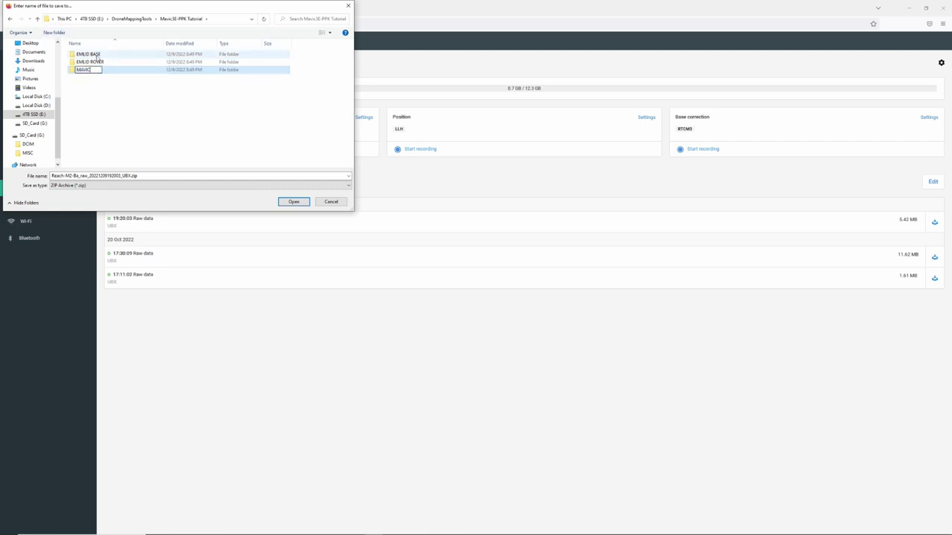
{"action": "type", "text": " 3 PHOTOS"}
{"action": "key", "text": "Return"}
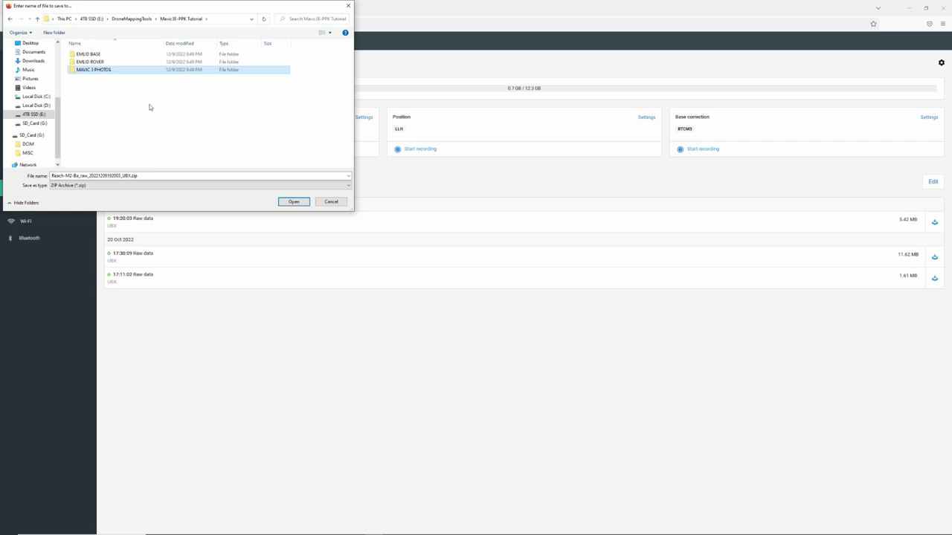
{"action": "left_click", "coordinate": [53, 33]}
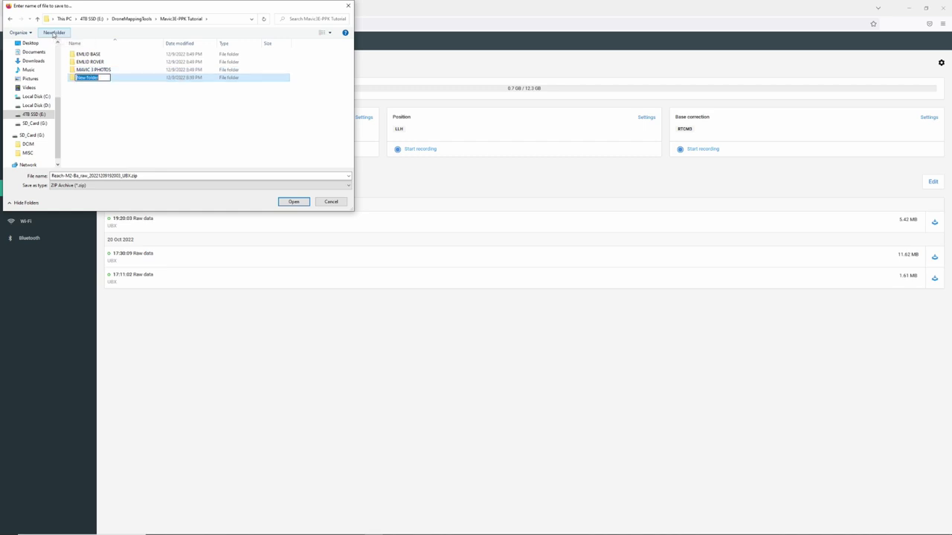
{"action": "type", "text": "CORS"}
{"action": "key", "text": "Return"}
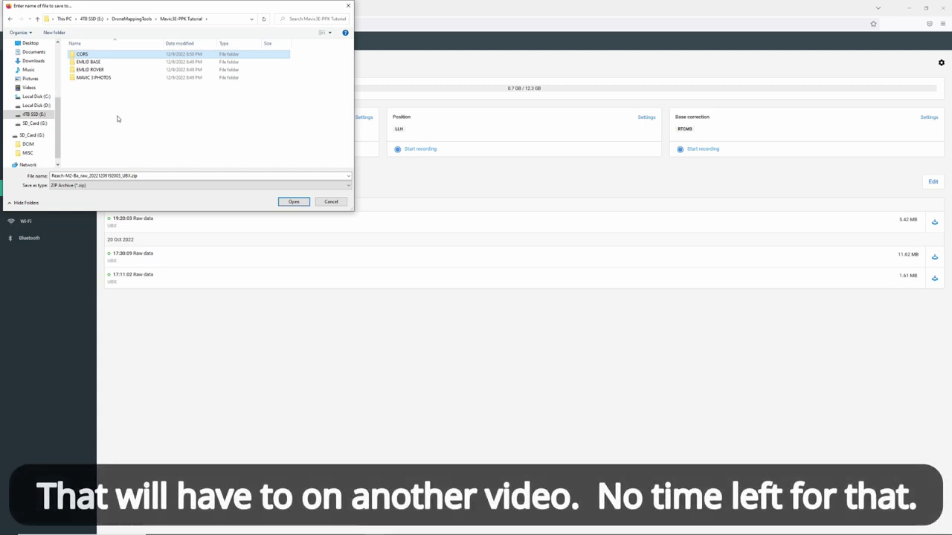
Add a CORS LONG DISTANCE folder and save the raw data log zip into the EMLID BASE folder.
{"action": "left_click", "coordinate": [53, 33]}
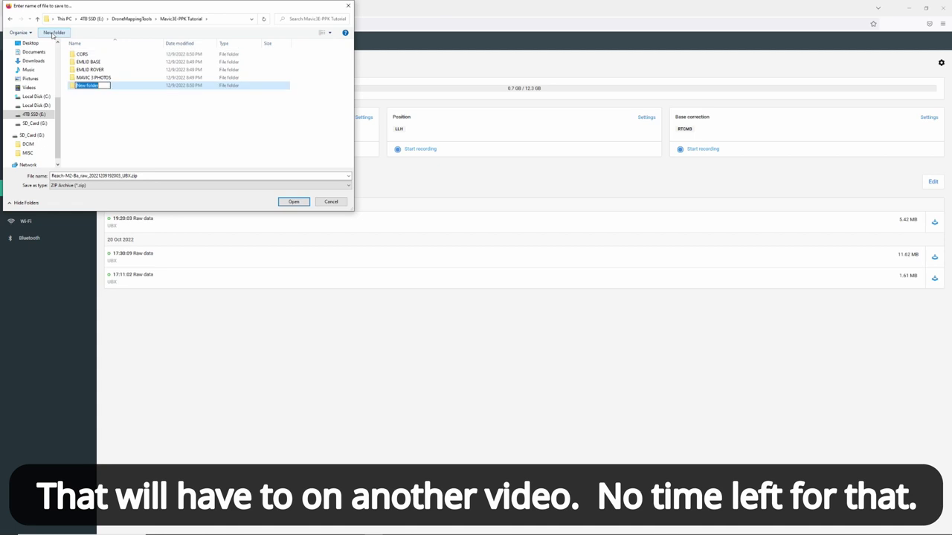
{"action": "type", "text": "CORS LONG DISTANCE"}
{"action": "key", "text": "Return"}
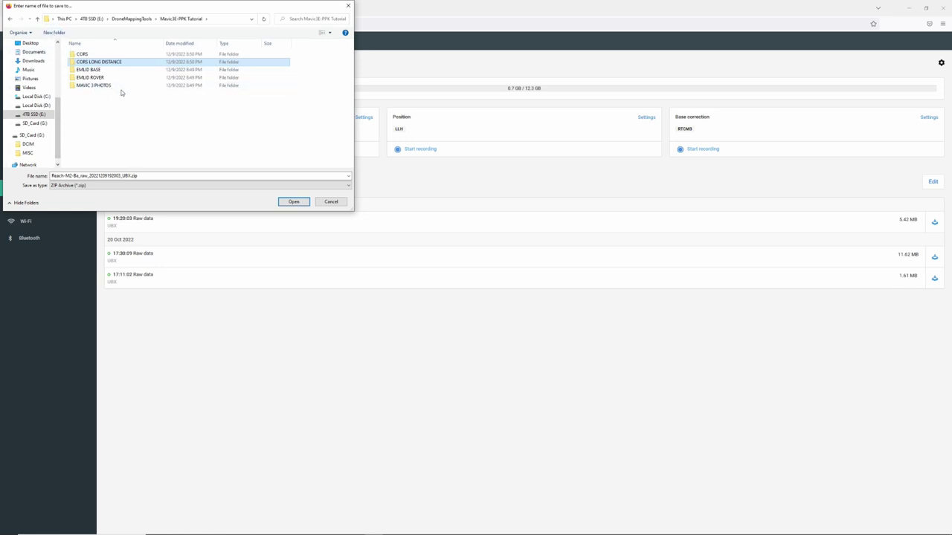
{"action": "double_click", "coordinate": [93, 69]}
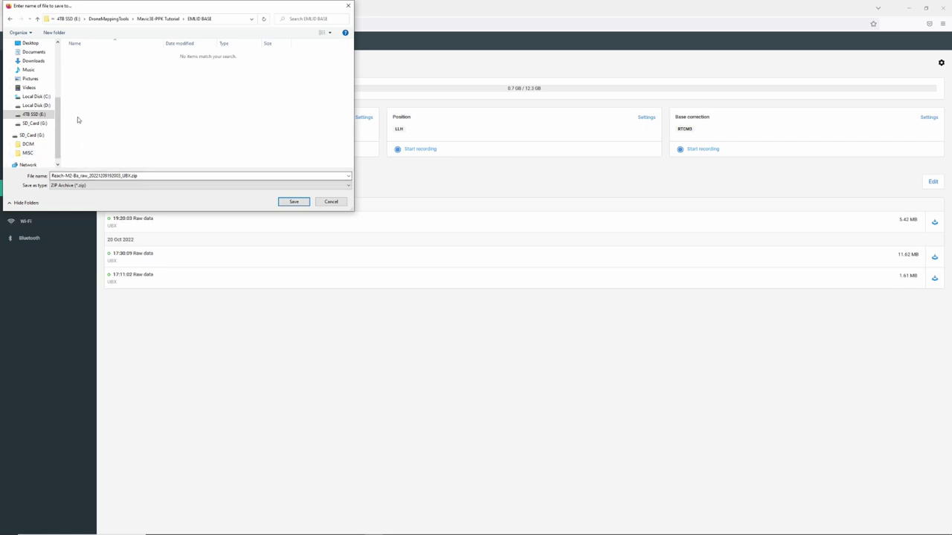
{"action": "left_click", "coordinate": [295, 203]}
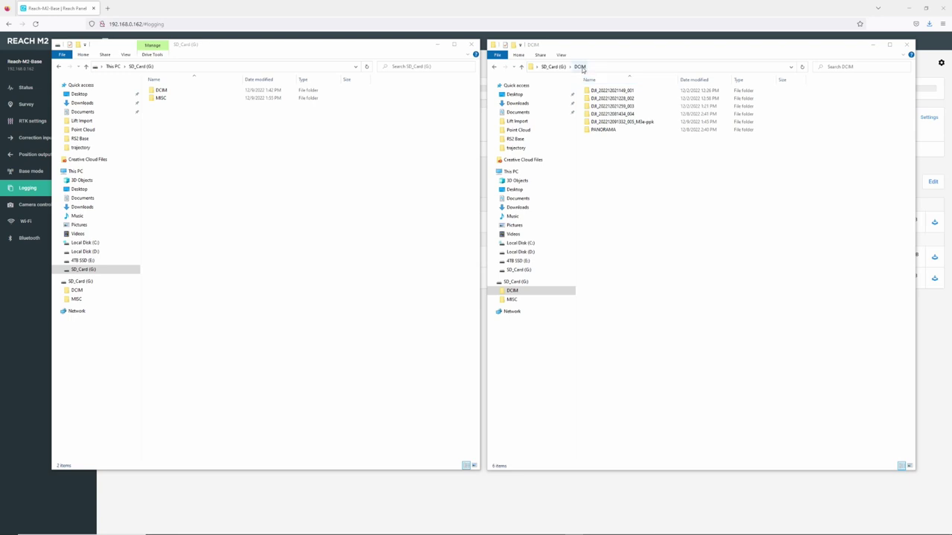
{"action": "left_click", "coordinate": [628, 122]}
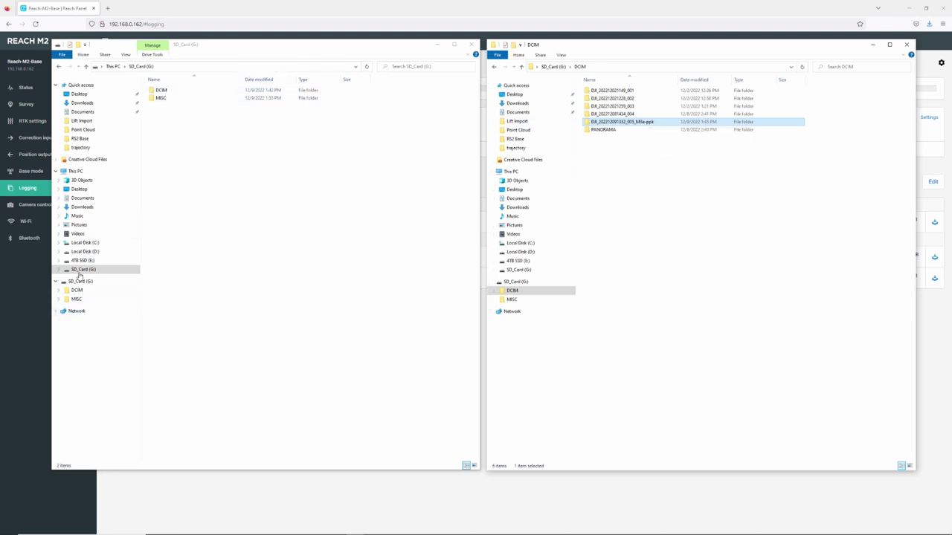
{"action": "left_click", "coordinate": [83, 261]}
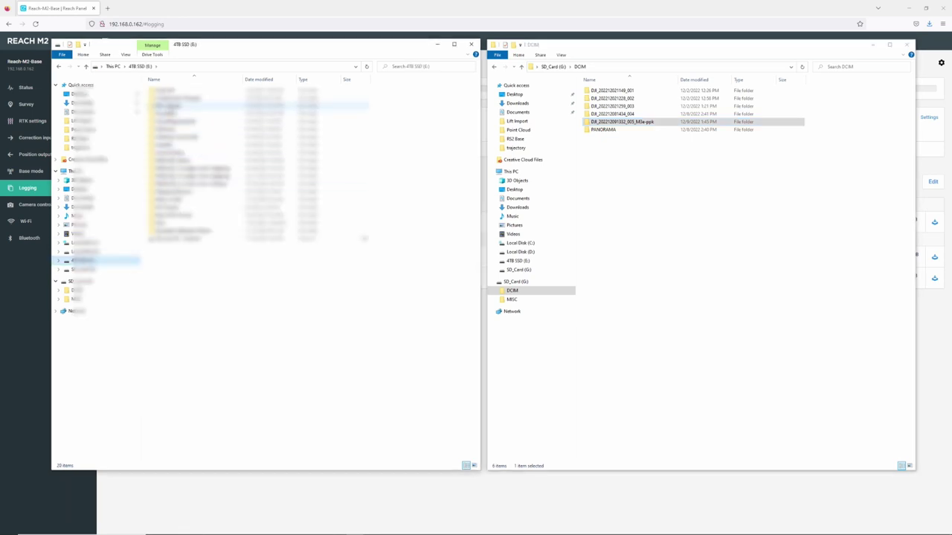
{"action": "double_click", "coordinate": [175, 121]}
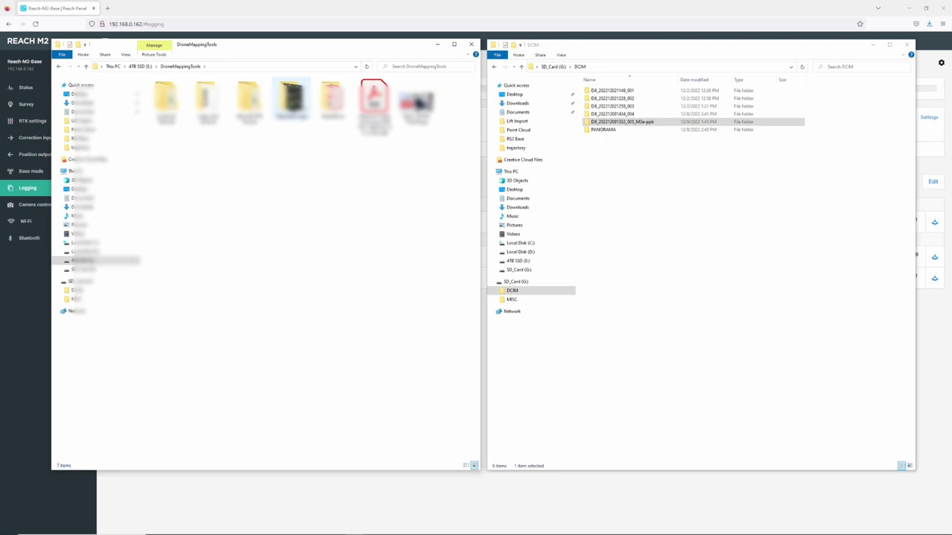
{"action": "double_click", "coordinate": [249, 101]}
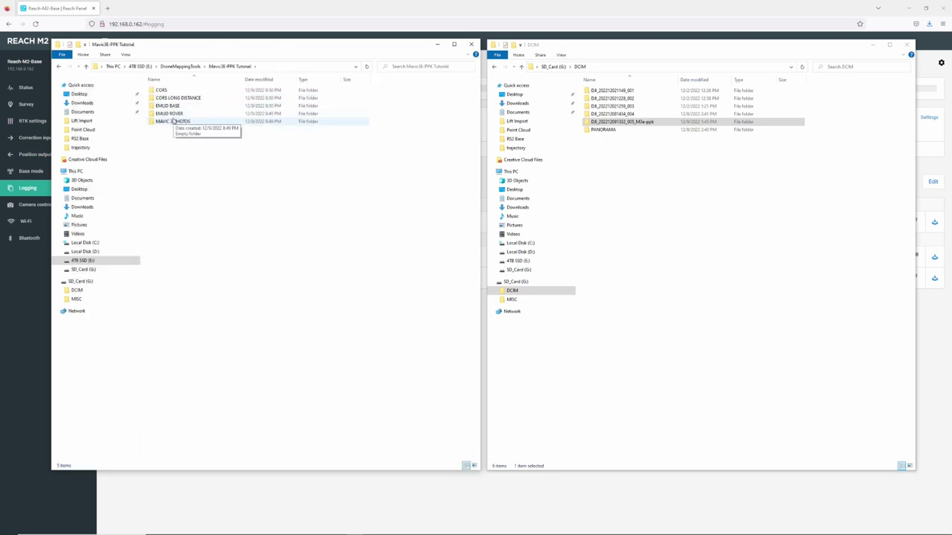
{"action": "double_click", "coordinate": [162, 121]}
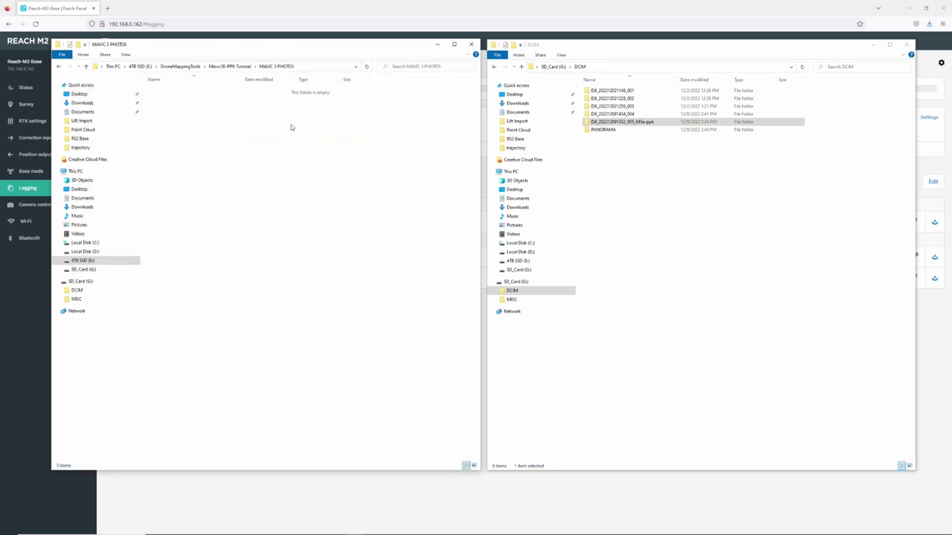
{"action": "left_click", "coordinate": [626, 122]}
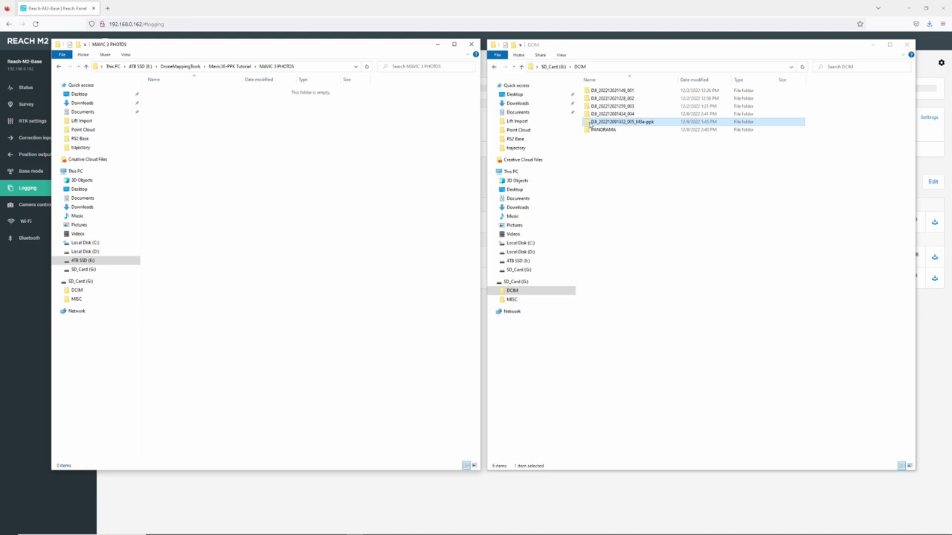
{"action": "left_click_drag", "start_coordinate": [591, 124], "coordinate": [255, 139]}
{"action": "left_click", "coordinate": [281, 150]}
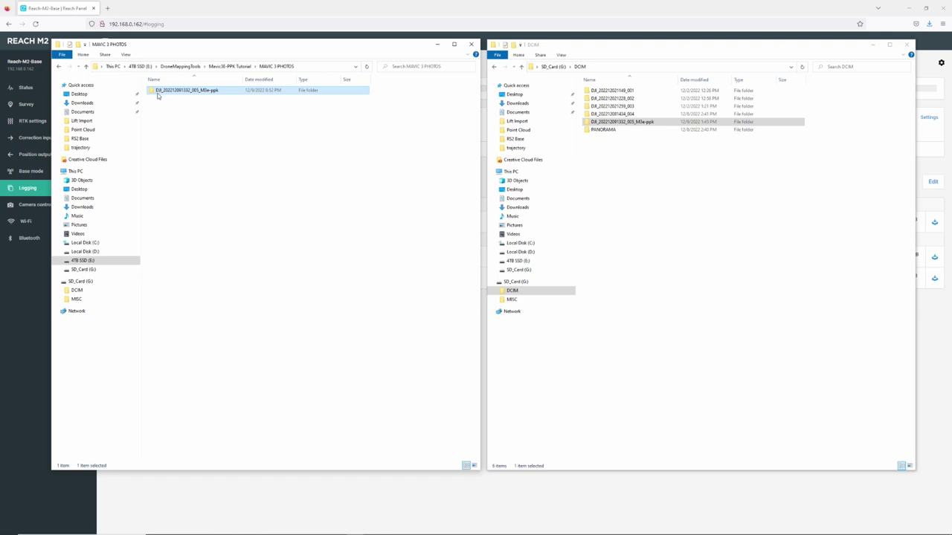
Examine the PPK observation and Timestamp.MRK files in the copied mission folder alongside its source folder on the SD card.
{"action": "double_click", "coordinate": [154, 91]}
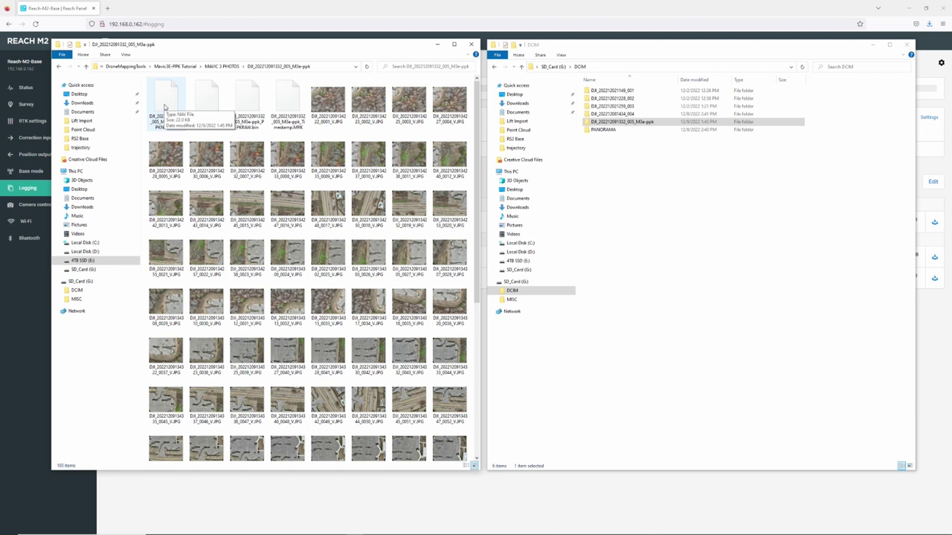
{"action": "left_click", "coordinate": [293, 106]}
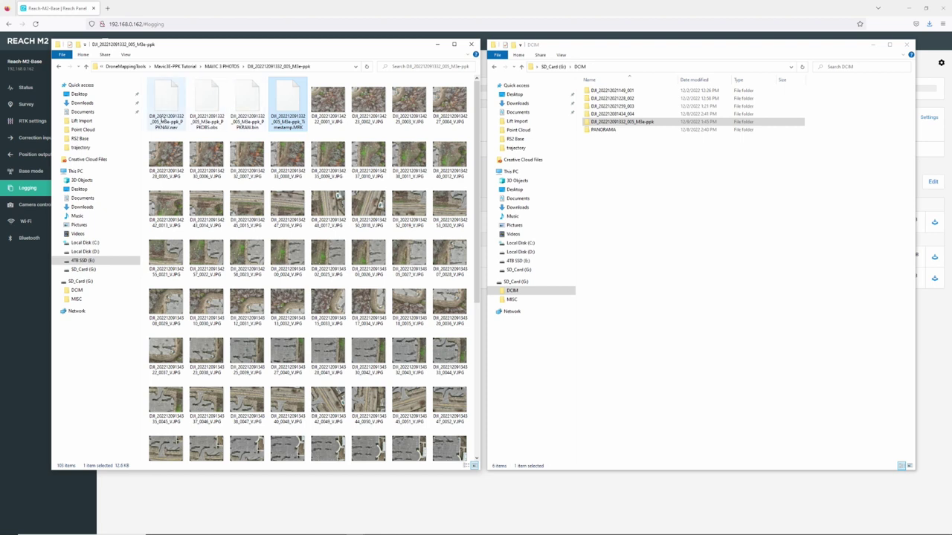
{"action": "left_click", "coordinate": [204, 99]}
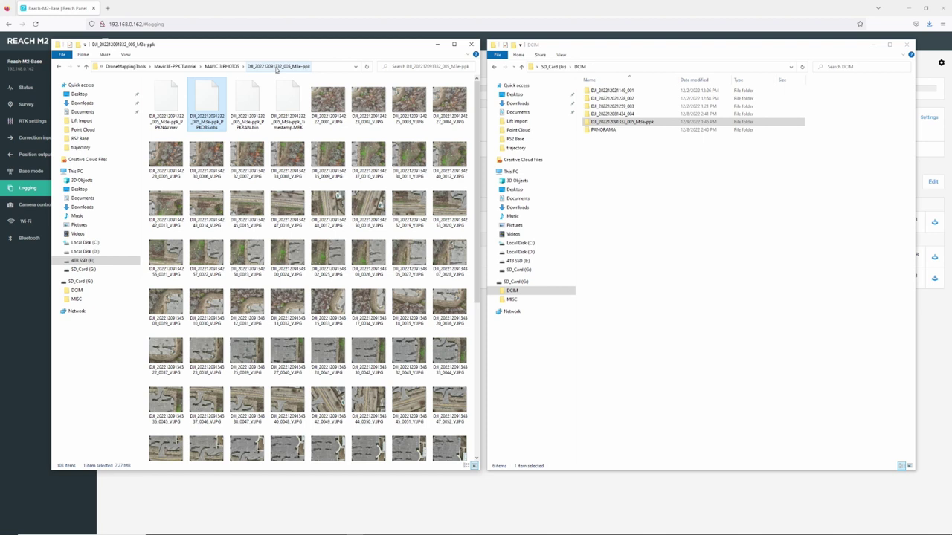
{"action": "left_click", "coordinate": [601, 123]}
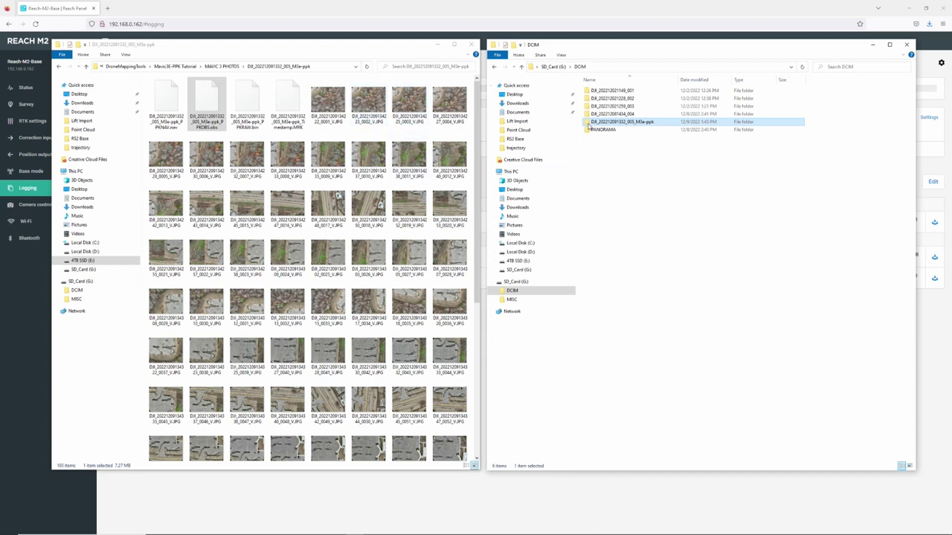
{"action": "left_click", "coordinate": [296, 106]}
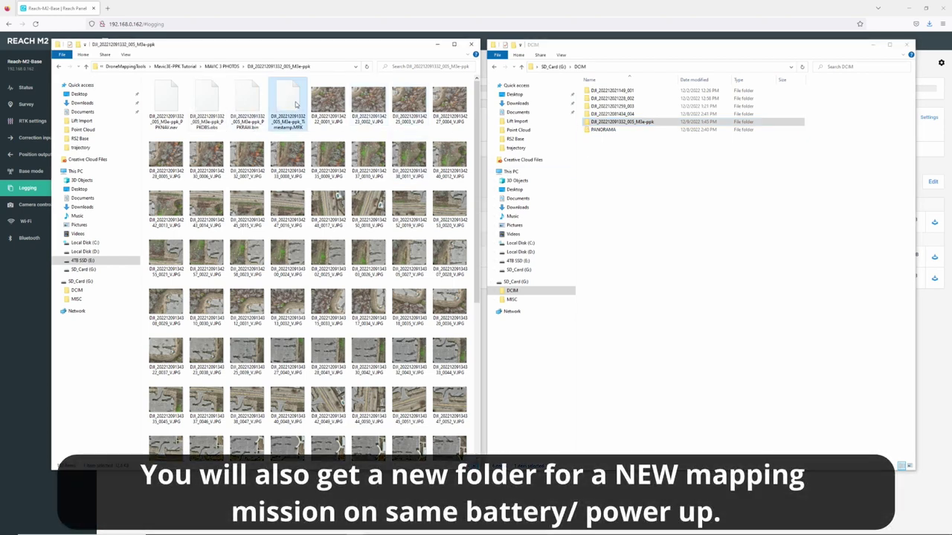
Select the PPK navigation, observation and raw files together with the Timestamp.MRK file in the copied mission folder.
{"action": "left_click", "coordinate": [156, 106], "text": "shift"}
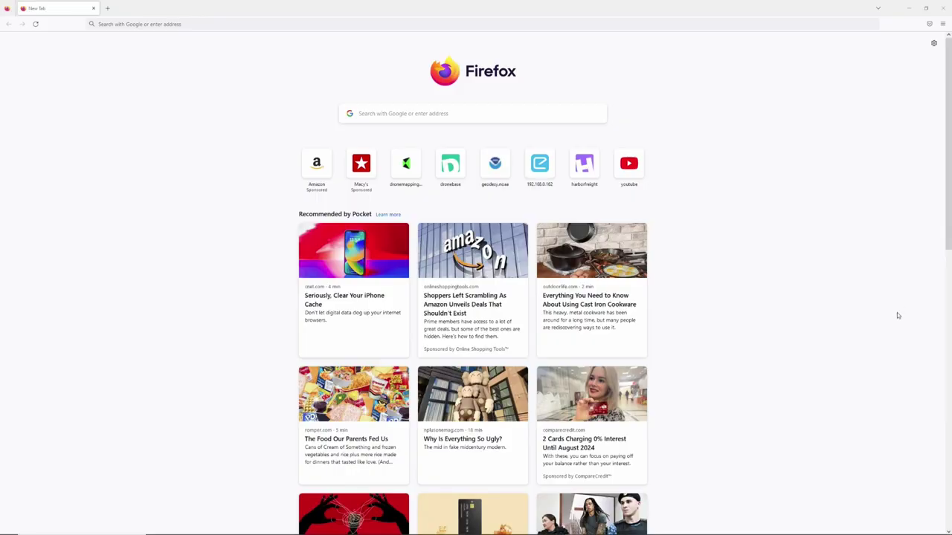
Open the rover's Reach Panel at 192.168.0.111 in Firefox and show its Logging page.
{"action": "left_click", "coordinate": [207, 25]}
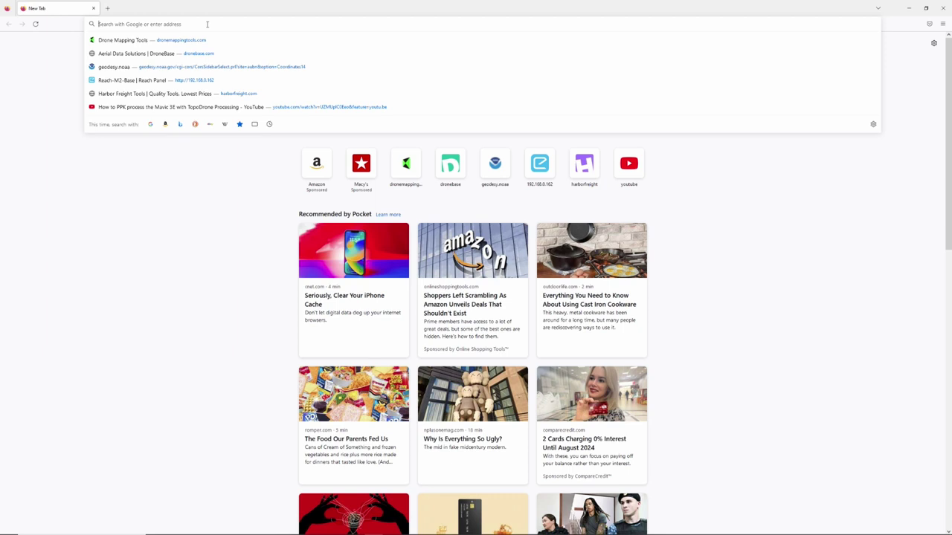
{"action": "type", "text": "192"}
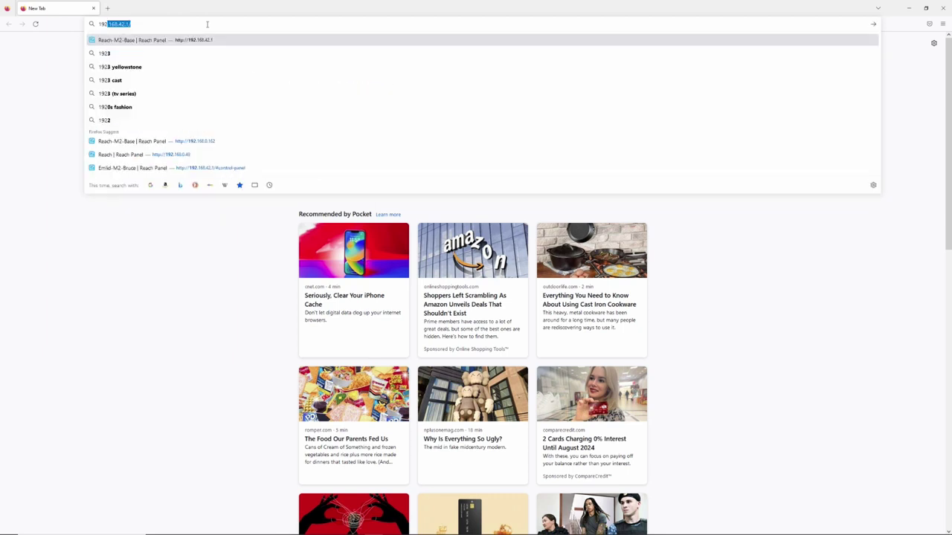
{"action": "type", "text": ".168.0."}
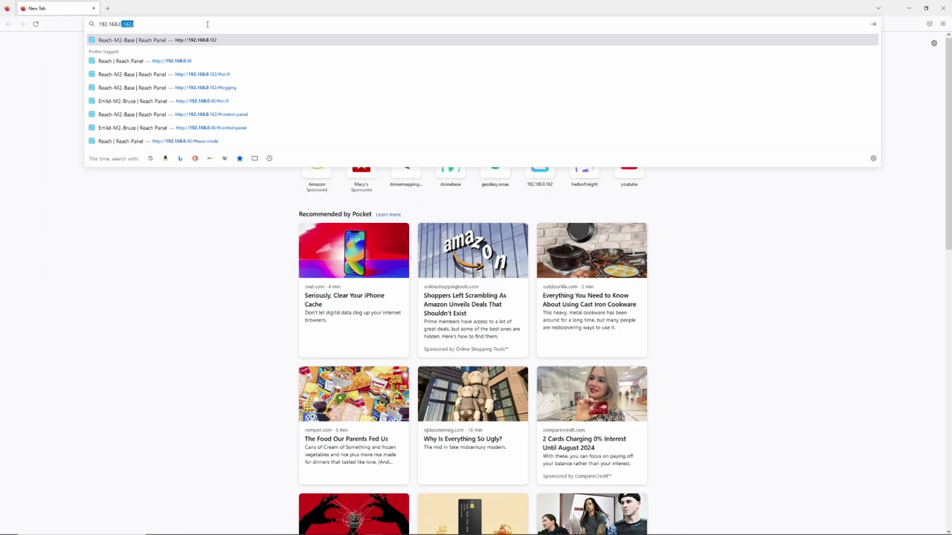
{"action": "type", "text": "111"}
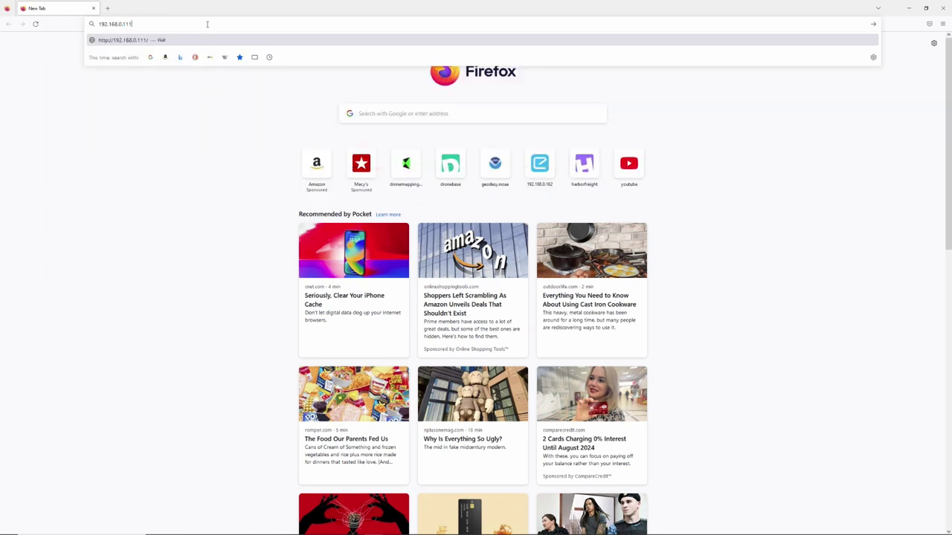
{"action": "key", "text": "Return"}
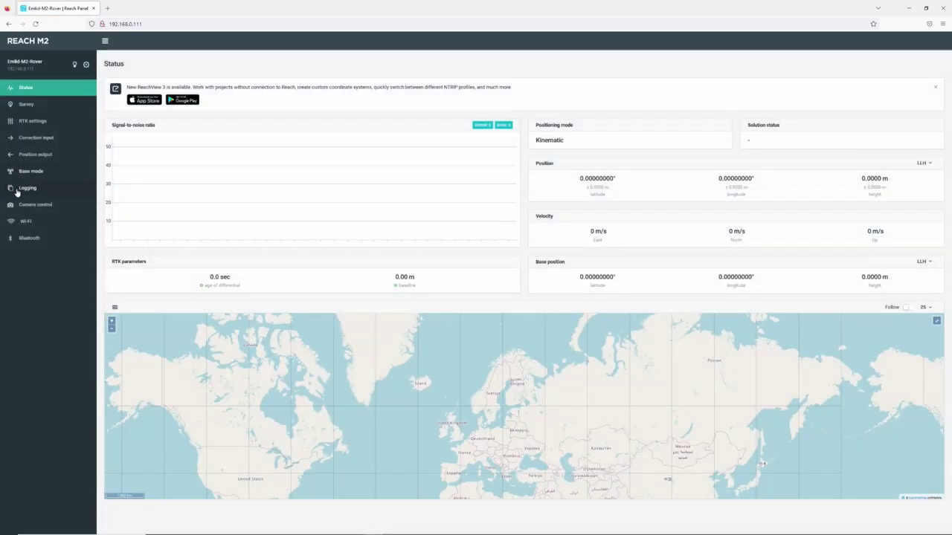
{"action": "left_click", "coordinate": [22, 188]}
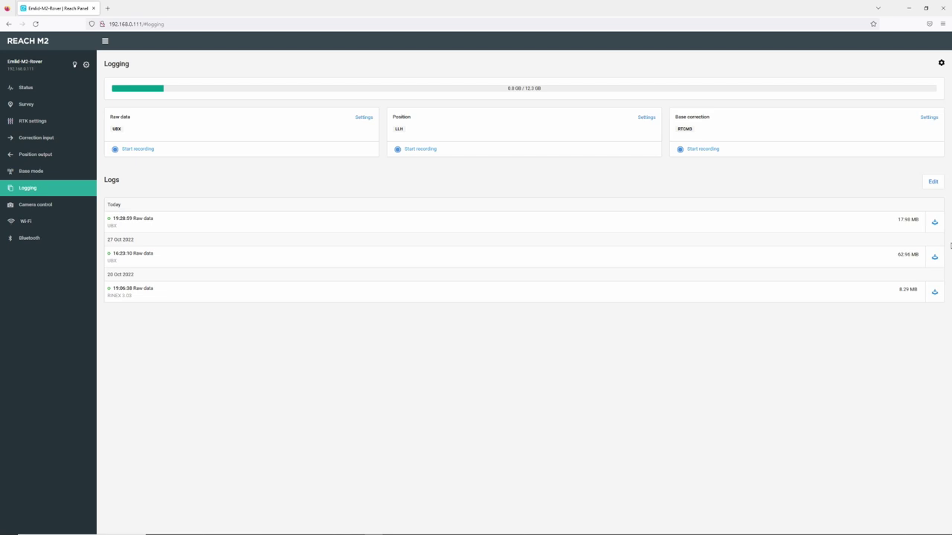
Start downloading today's 19:28:59 raw data log as a zip into the EMLID ROVER folder of Mavic3E-PPK Tutorial.
{"action": "left_click", "coordinate": [935, 224]}
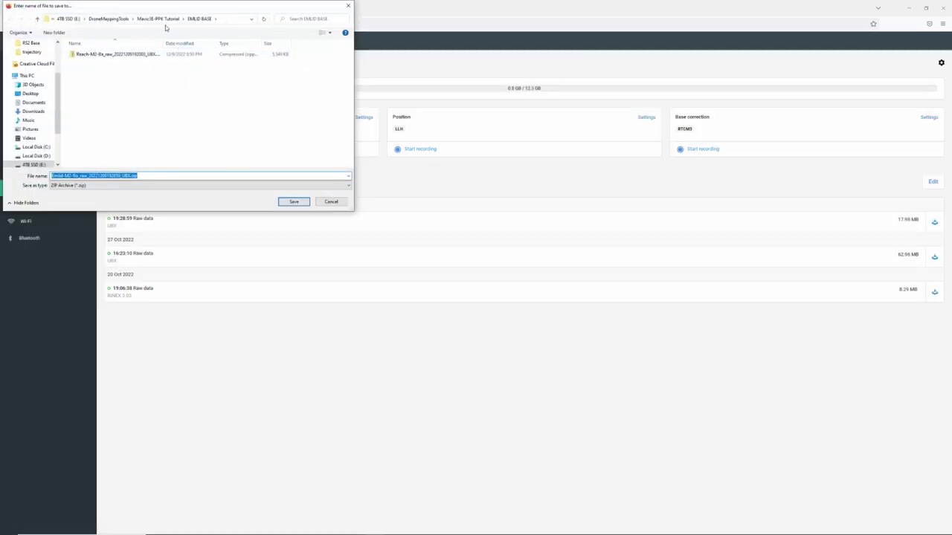
{"action": "left_click", "coordinate": [158, 19]}
{"action": "double_click", "coordinate": [95, 77]}
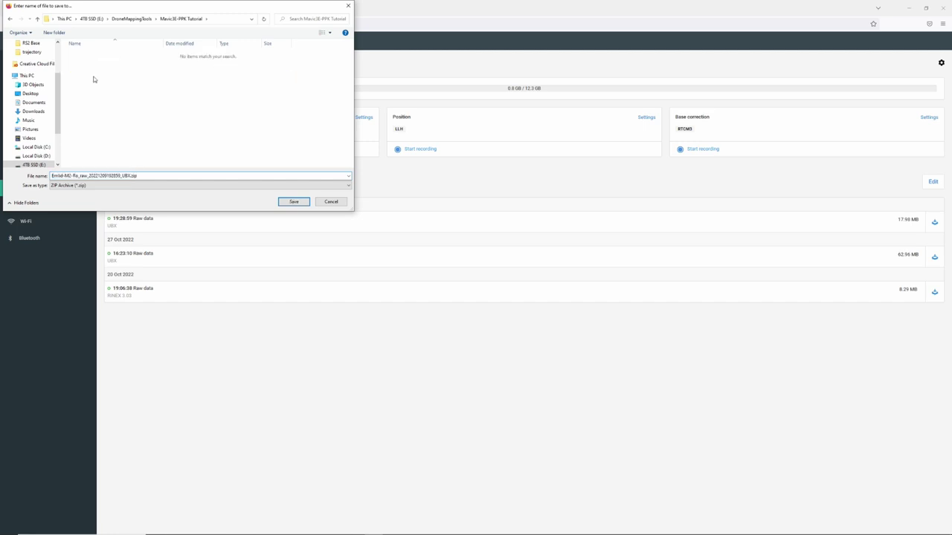
{"action": "left_click", "coordinate": [293, 202]}
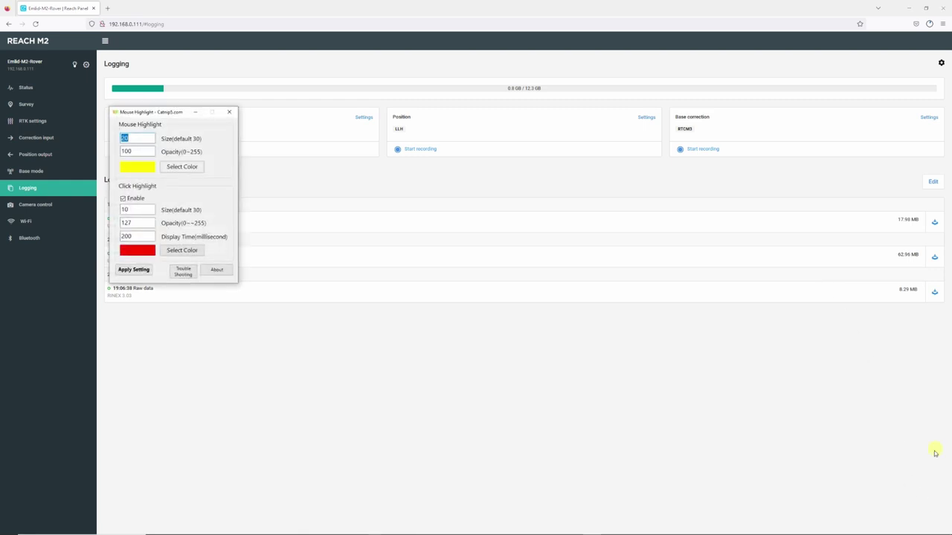
Cancel the running rover log download and save the 19:28:59 raw data zip again into EMLID ROVER.
{"action": "left_click", "coordinate": [195, 111]}
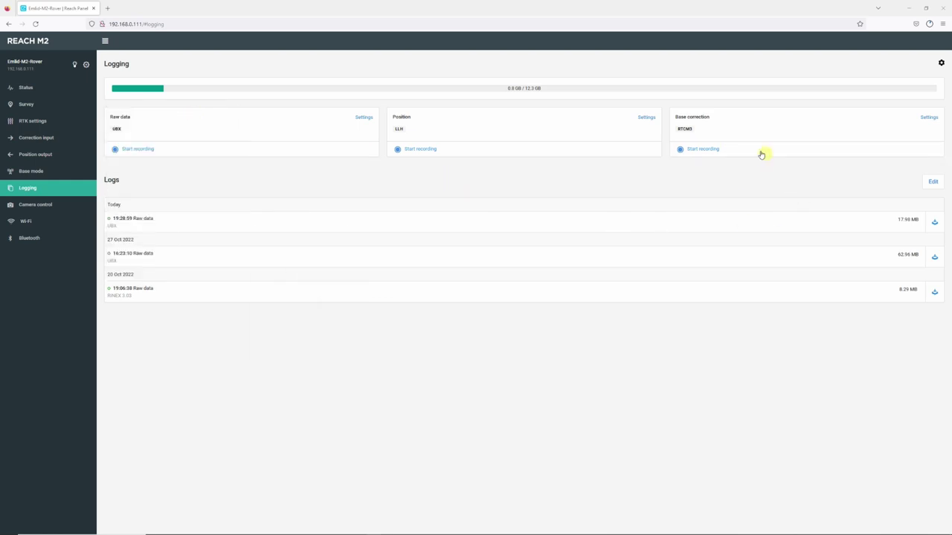
{"action": "left_click", "coordinate": [930, 25]}
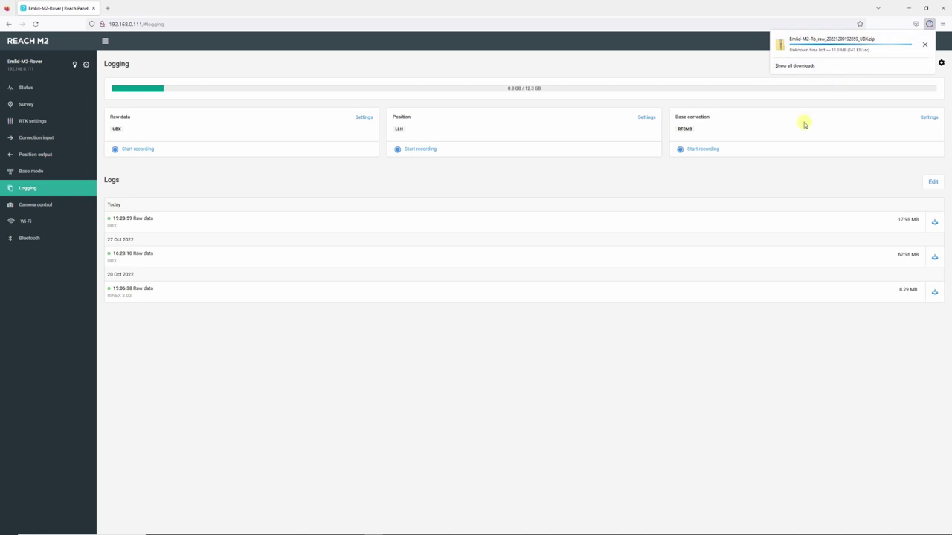
{"action": "left_click", "coordinate": [924, 45]}
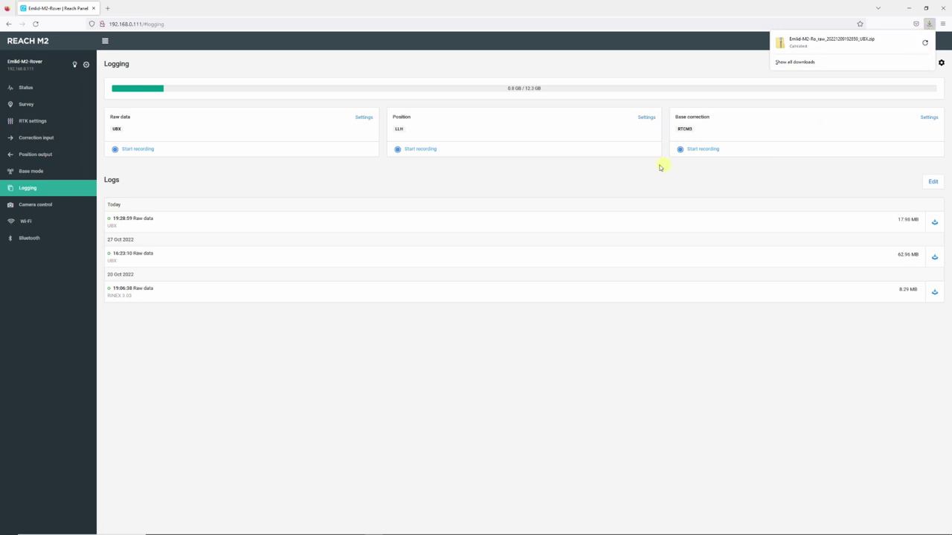
{"action": "left_click", "coordinate": [934, 221]}
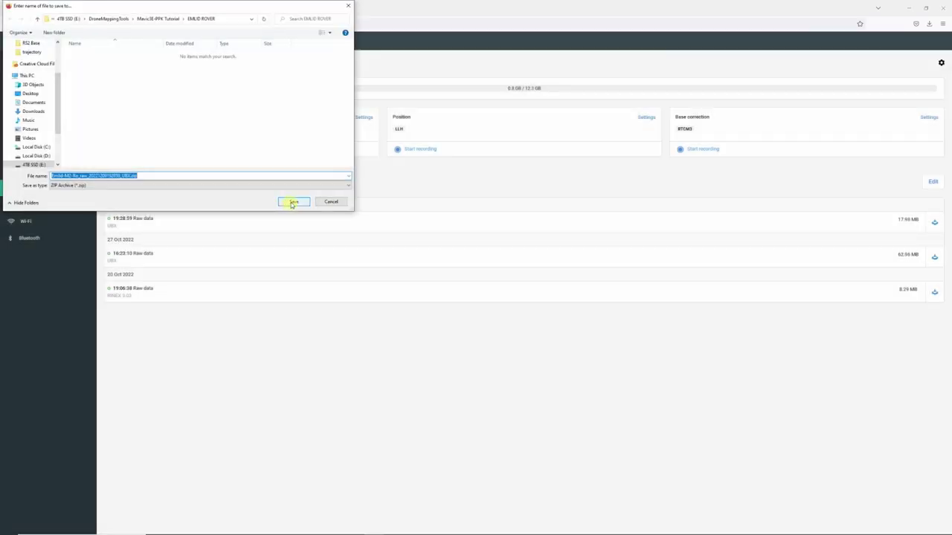
{"action": "left_click", "coordinate": [293, 203]}
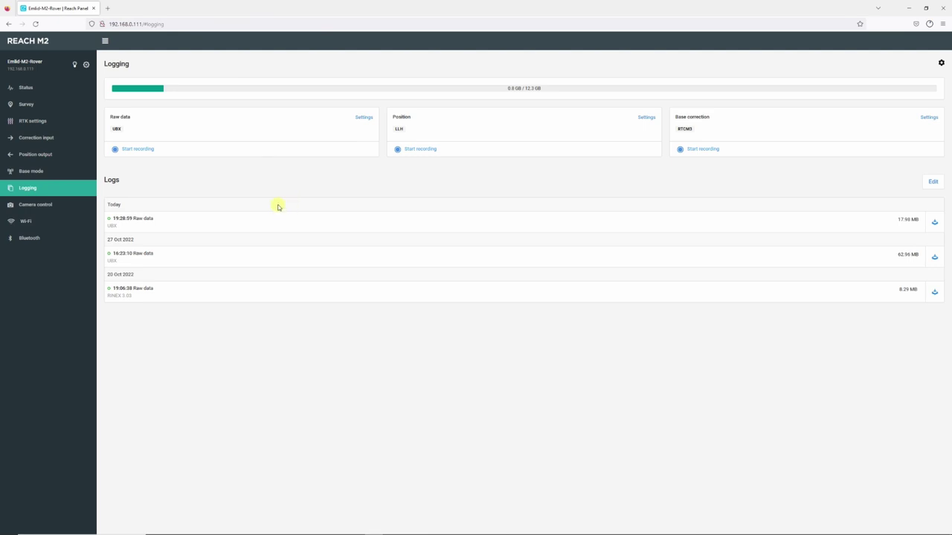
Check the rover's raw data recording settings without changing them, and view its RTK settings.
{"action": "left_click", "coordinate": [364, 117]}
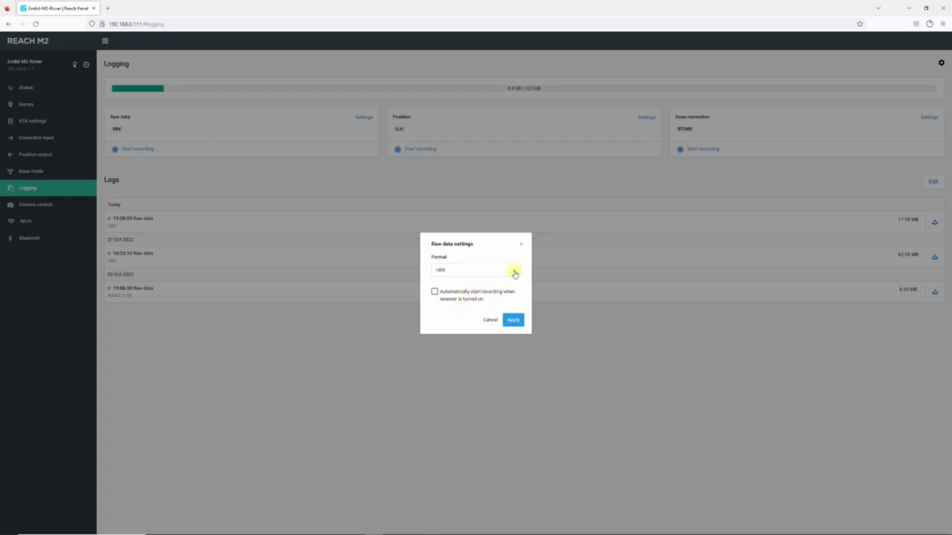
{"action": "left_click", "coordinate": [490, 320]}
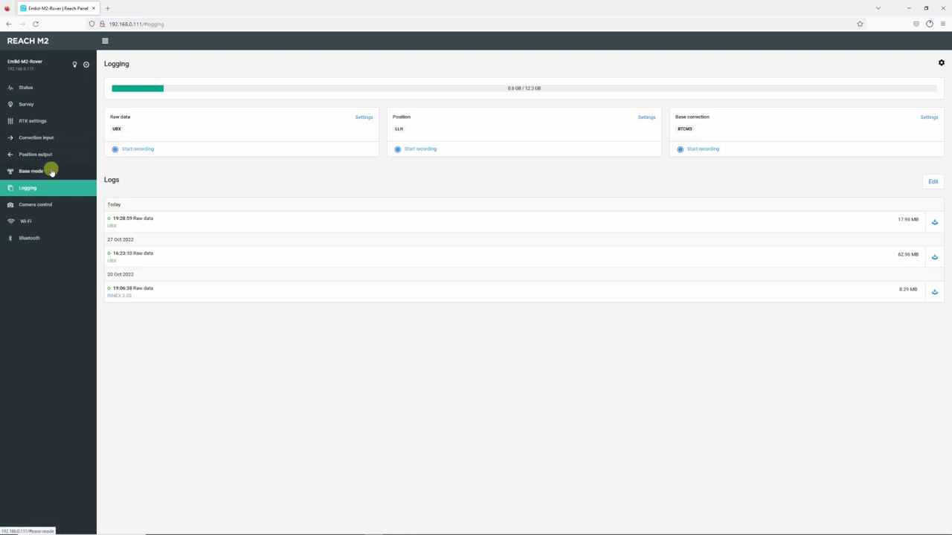
{"action": "left_click", "coordinate": [38, 122]}
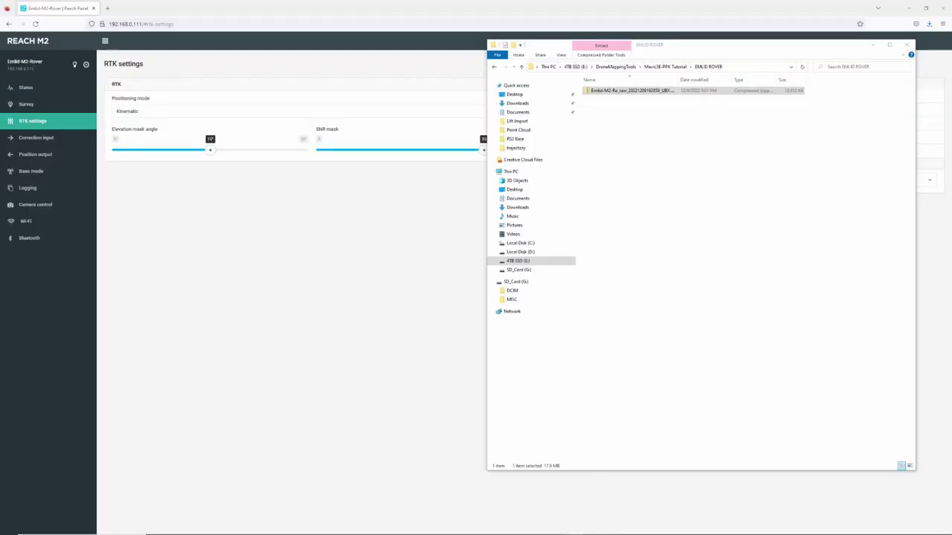
Check the downloaded rover log zip in EMLID ROVER and look into another folder of Mavic3E-PPK Tutorial.
{"action": "left_click", "coordinate": [594, 91]}
{"action": "left_click", "coordinate": [672, 66]}
{"action": "double_click", "coordinate": [601, 106]}
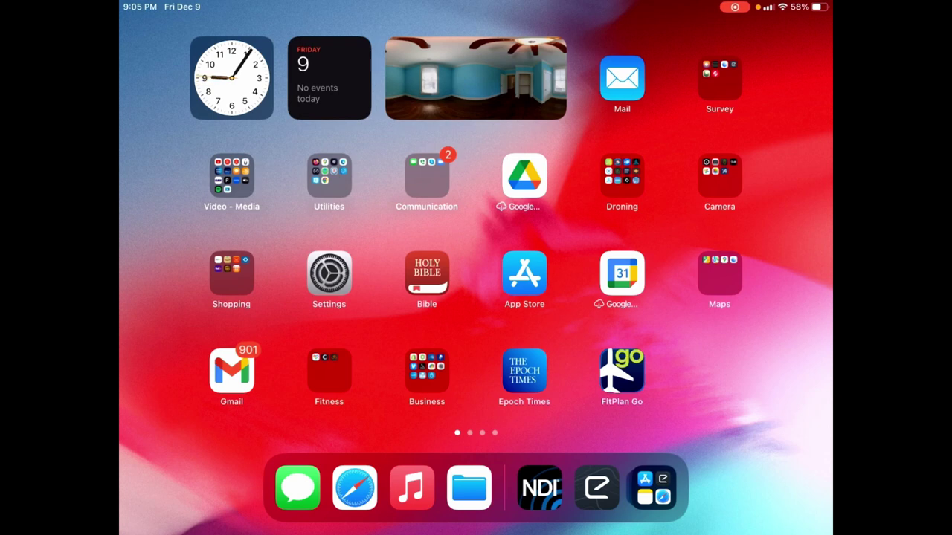
{"action": "left_click", "coordinate": [621, 371]}
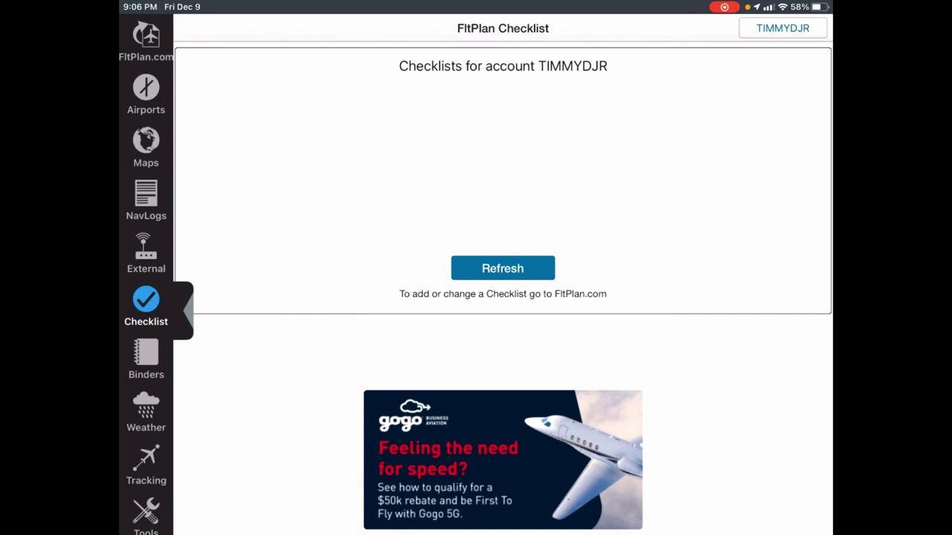
{"action": "left_click_drag", "start_coordinate": [475, 532], "coordinate": [476, 334]}
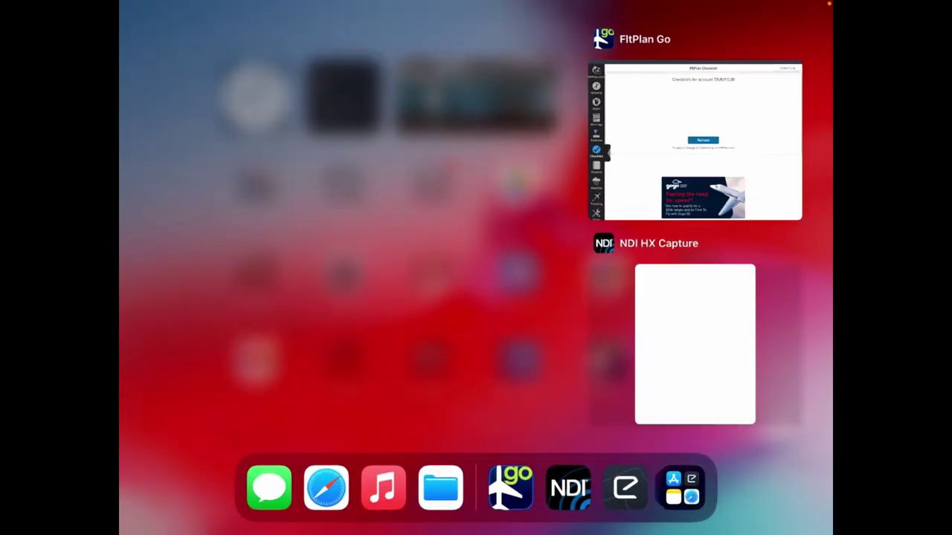
{"action": "left_click_drag", "start_coordinate": [695, 142], "coordinate": [695, 23]}
{"action": "left_click_drag", "start_coordinate": [242, 139], "coordinate": [242, 22]}
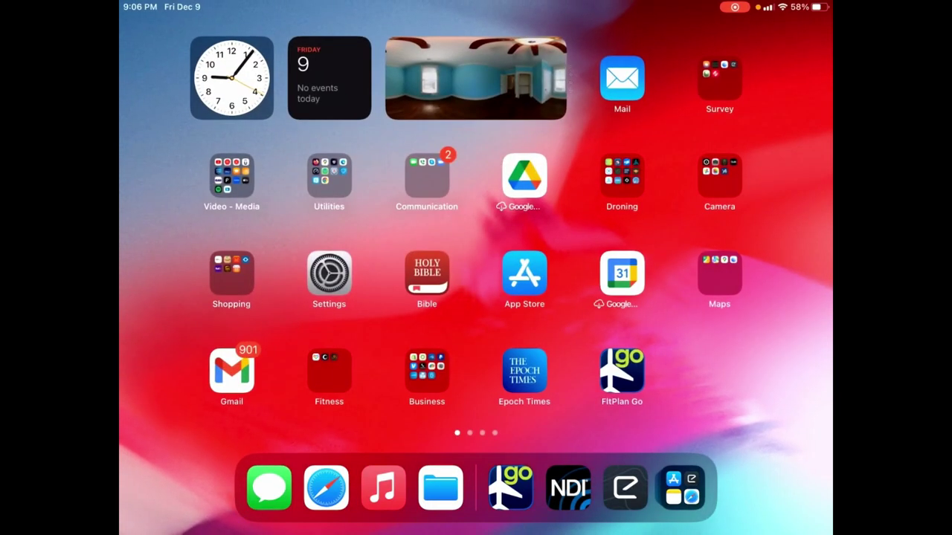
Connect the Emlid app on the iPad to Emlid-M2-Rover and show the list of survey projects.
{"action": "left_click", "coordinate": [718, 78]}
{"action": "left_click", "coordinate": [591, 151]}
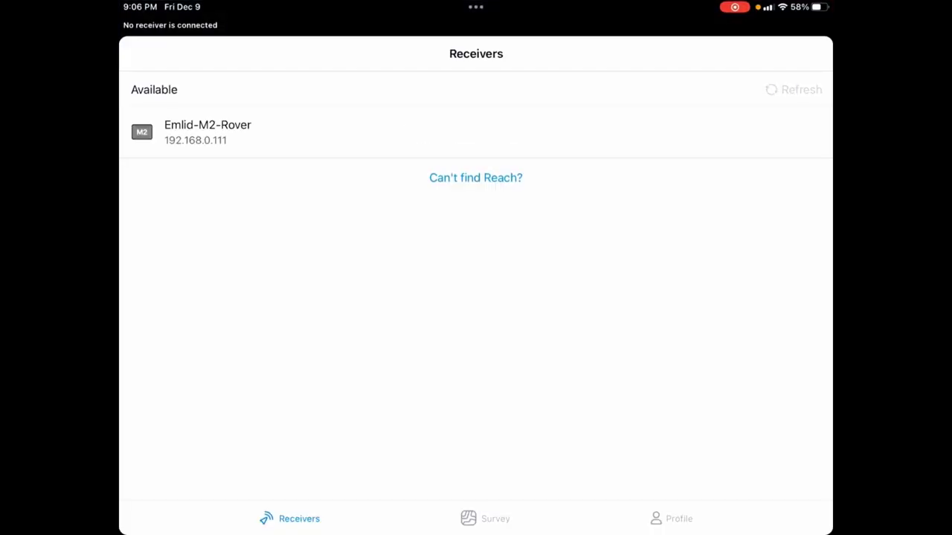
{"action": "left_click", "coordinate": [485, 518]}
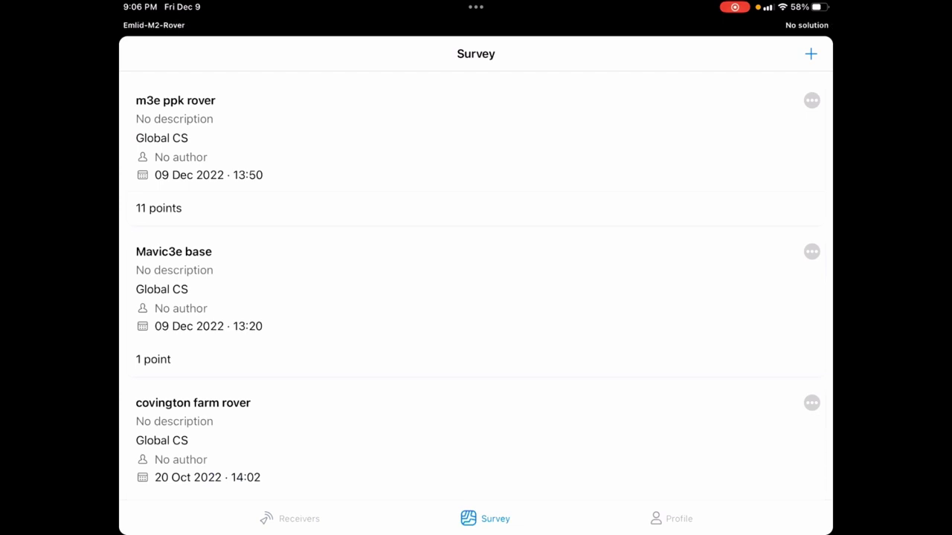
Export the Mavic3e base survey as a CSV file and attach it to a new Gmail message.
{"action": "left_click", "coordinate": [811, 251]}
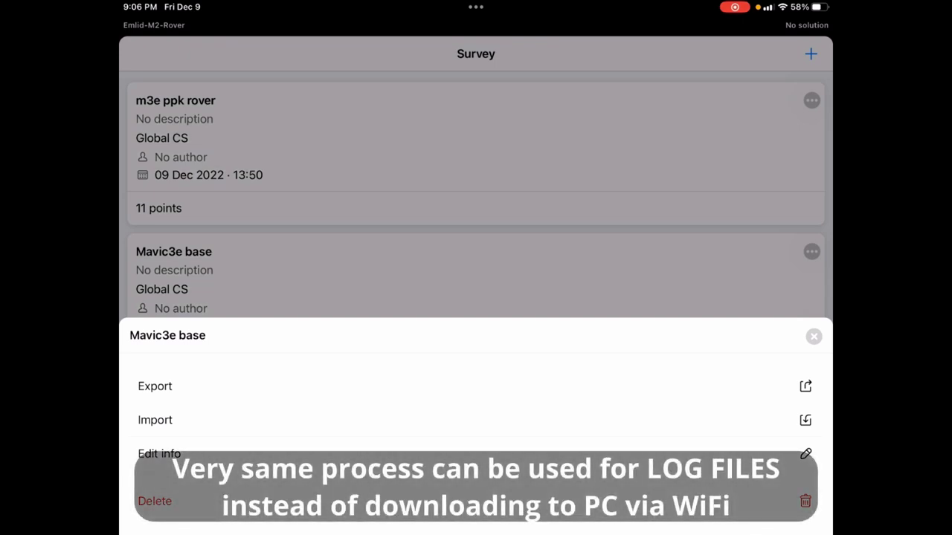
{"action": "left_click", "coordinate": [155, 386]}
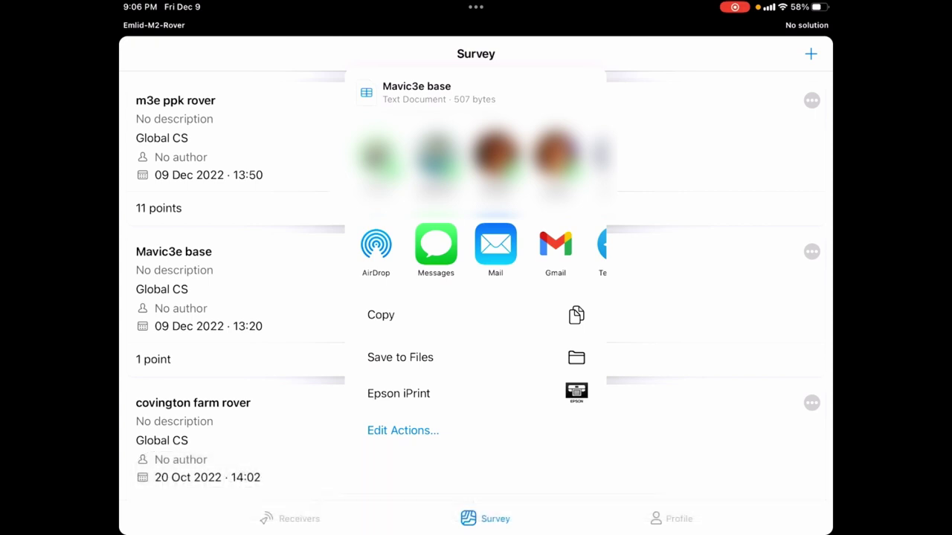
{"action": "left_click", "coordinate": [555, 244]}
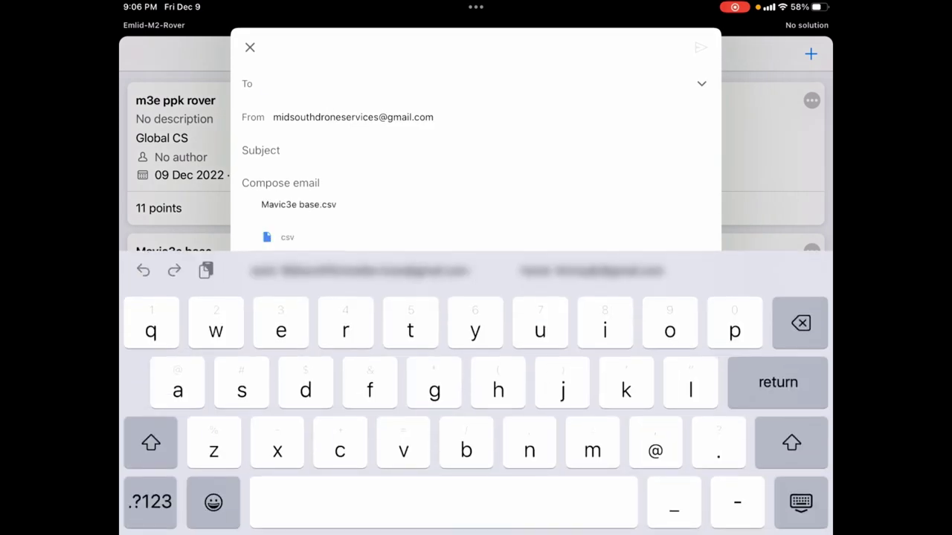
Fill in the suggested recipient's e-mail, enter the subject "Base File" and the body "Base", and send the message.
{"action": "left_click", "coordinate": [361, 270]}
{"action": "left_click", "coordinate": [260, 150]}
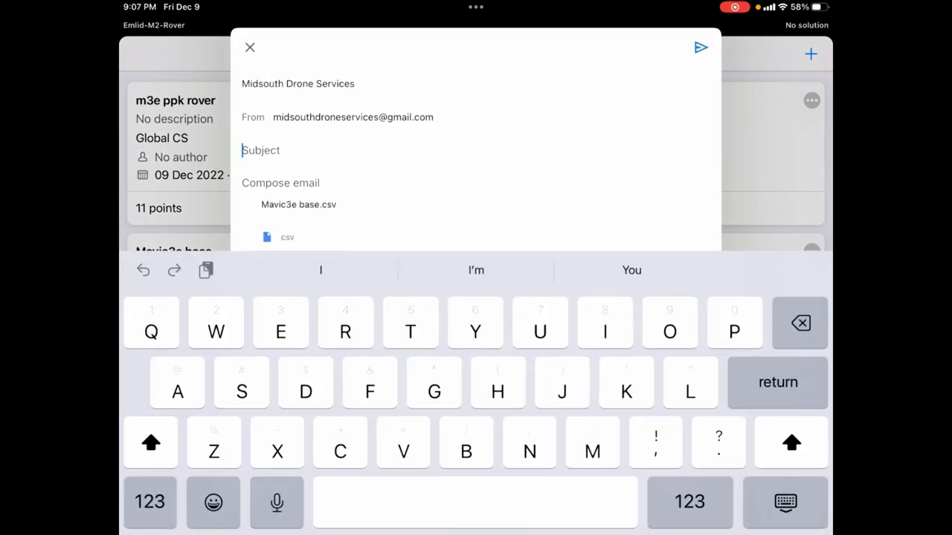
{"action": "type", "text": "B"}
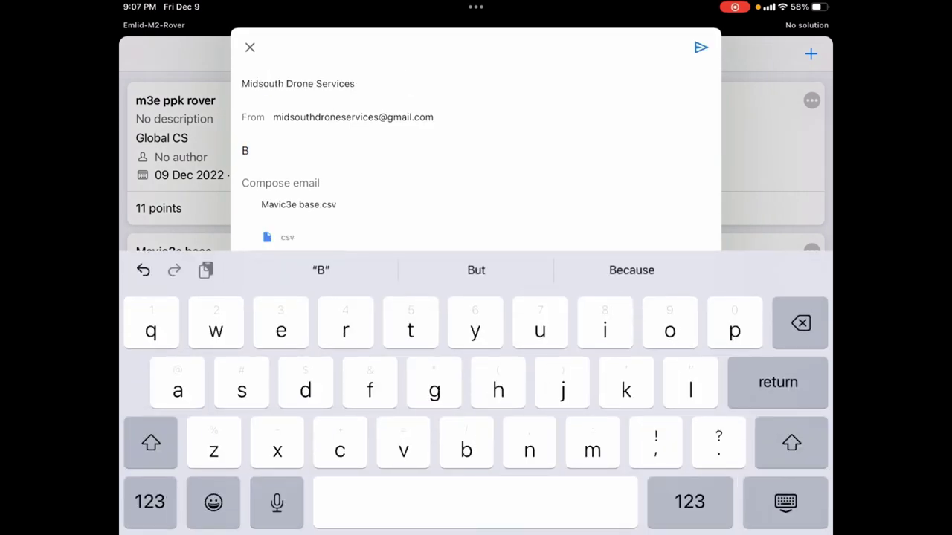
{"action": "type", "text": "ase"}
{"action": "key", "text": "shift"}
{"action": "type", "text": "File"}
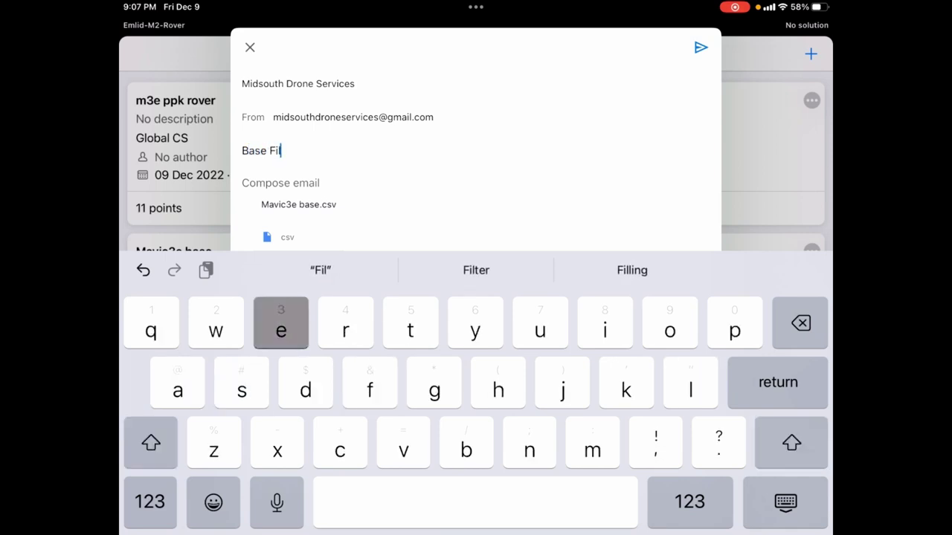
{"action": "left_click", "coordinate": [242, 183]}
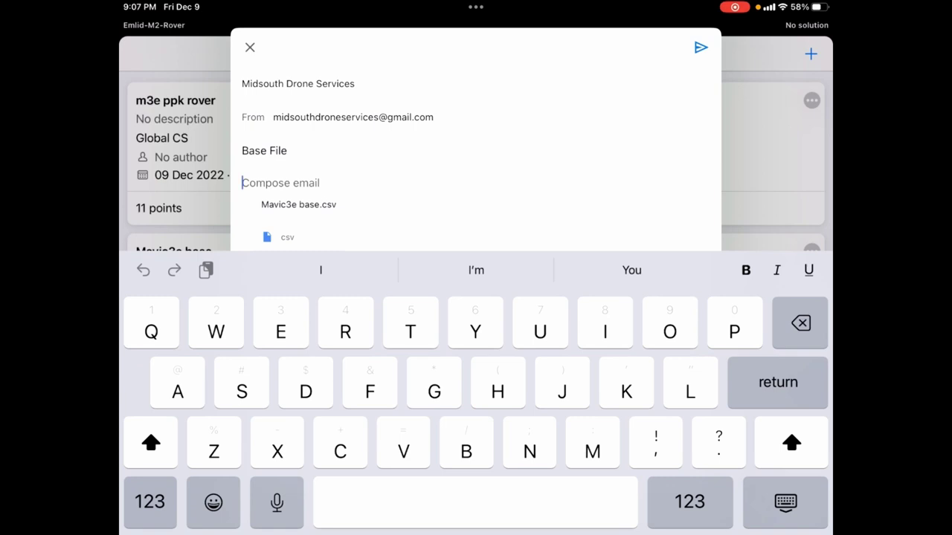
{"action": "type", "text": "Base"}
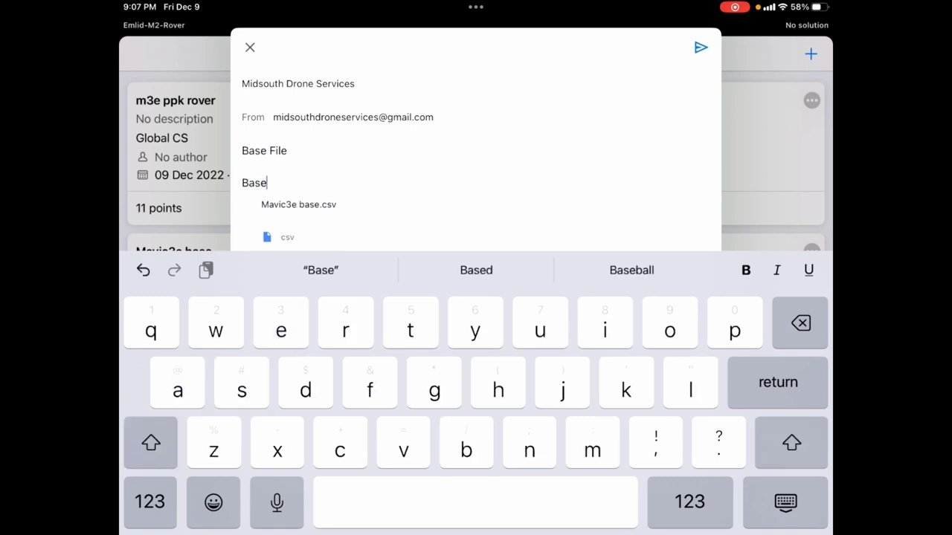
{"action": "left_click", "coordinate": [700, 47]}
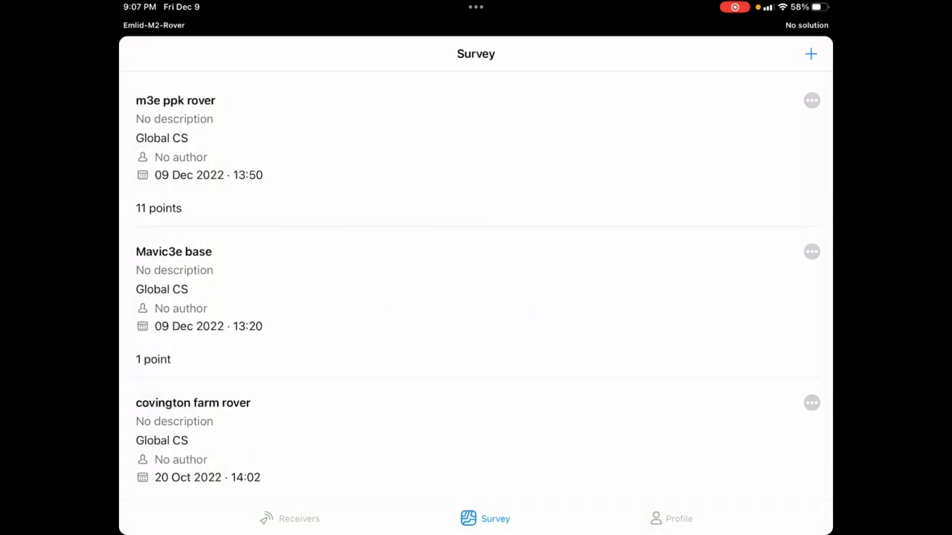
Export the m3e ppk rover survey as a CSV file and attach it to a new Gmail message.
{"action": "left_click", "coordinate": [811, 101]}
{"action": "left_click", "coordinate": [155, 386]}
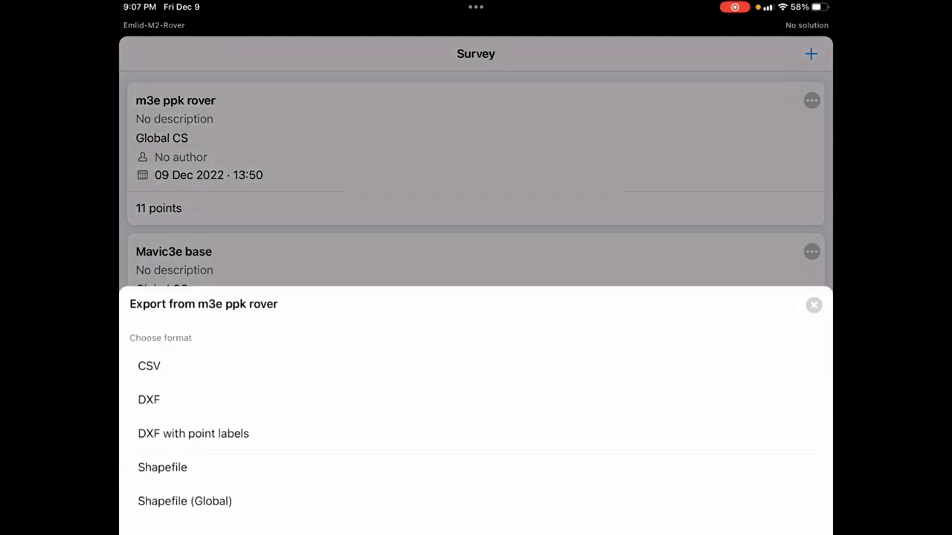
{"action": "left_click", "coordinate": [149, 365]}
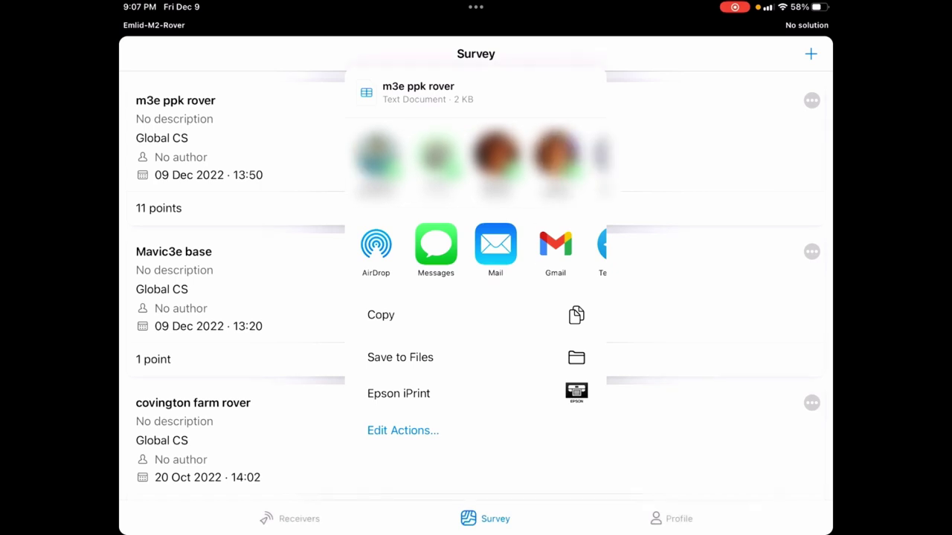
{"action": "left_click", "coordinate": [554, 244]}
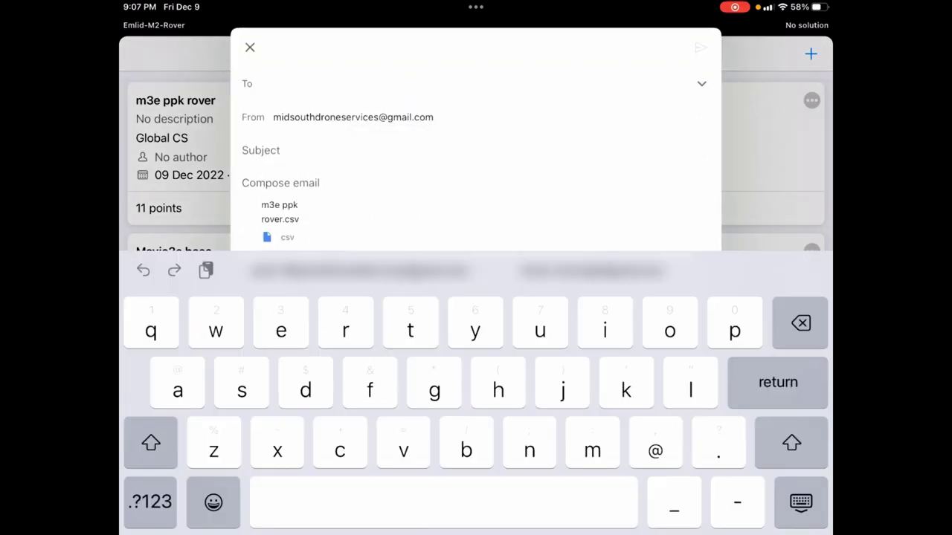
Fill in the suggested recipient's e-mail, enter the subject "Rover file" and the body "Rover", and send the message.
{"action": "left_click", "coordinate": [360, 270]}
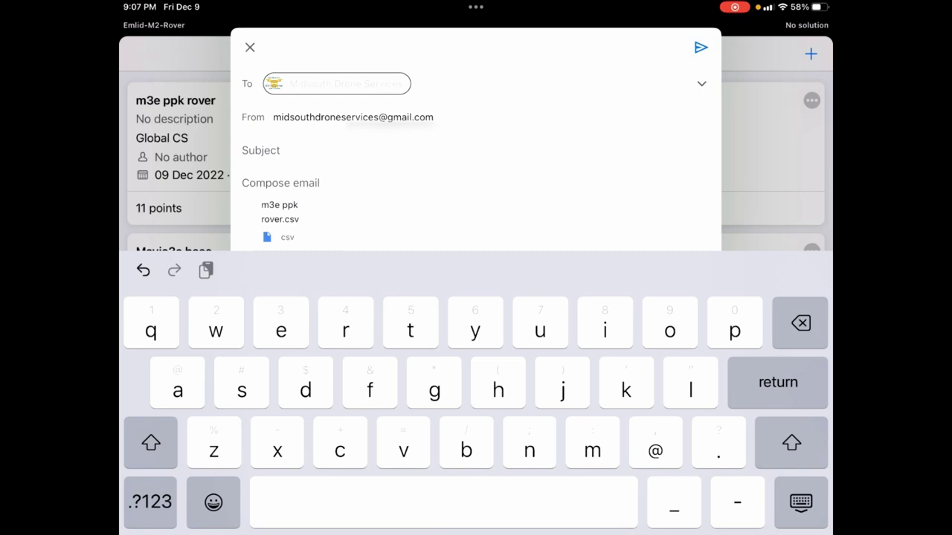
{"action": "left_click", "coordinate": [261, 150]}
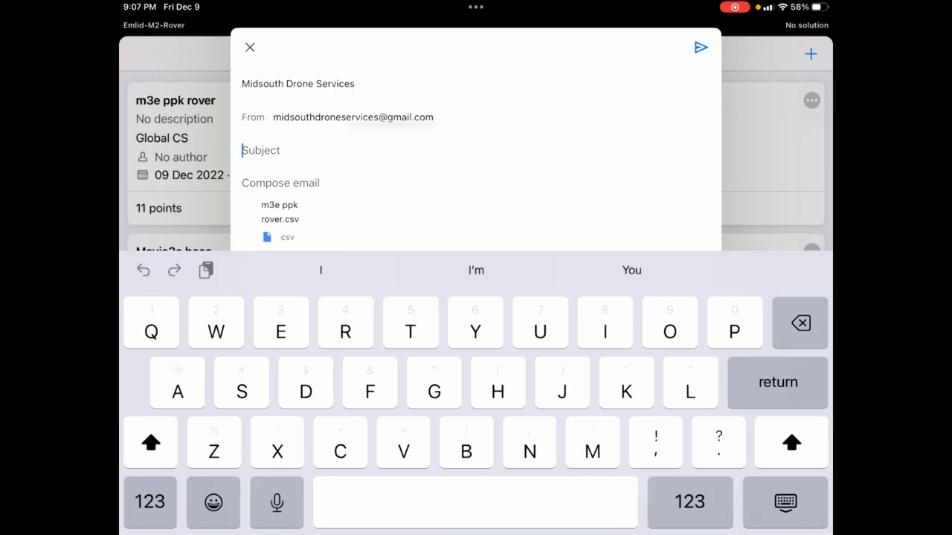
{"action": "type", "text": "Ro"}
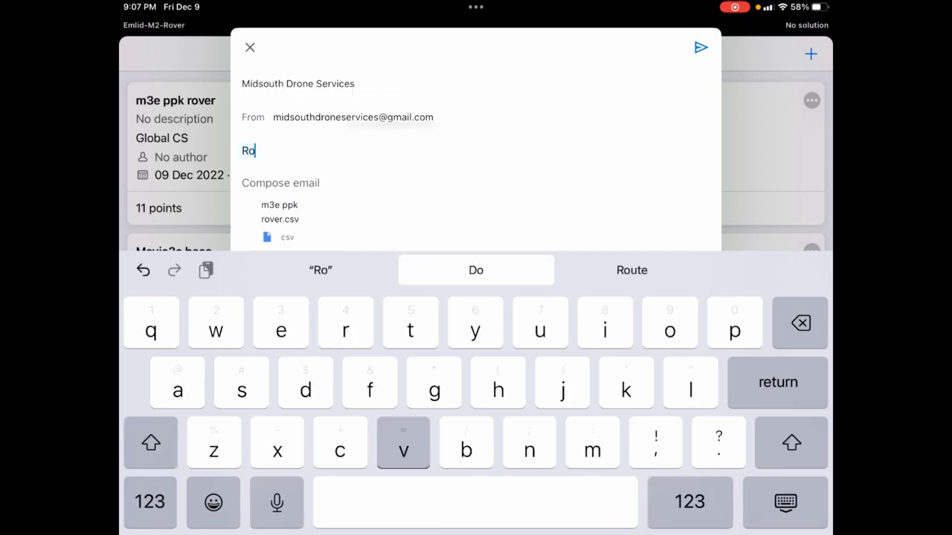
{"action": "type", "text": "ver "}
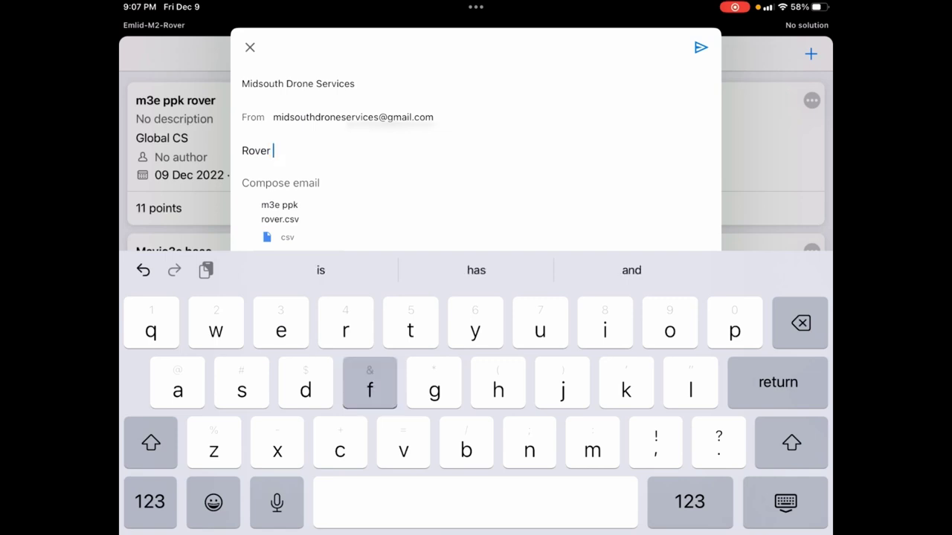
{"action": "type", "text": "file"}
{"action": "left_click", "coordinate": [273, 151]}
{"action": "left_click", "coordinate": [280, 183]}
{"action": "type", "text": "R"}
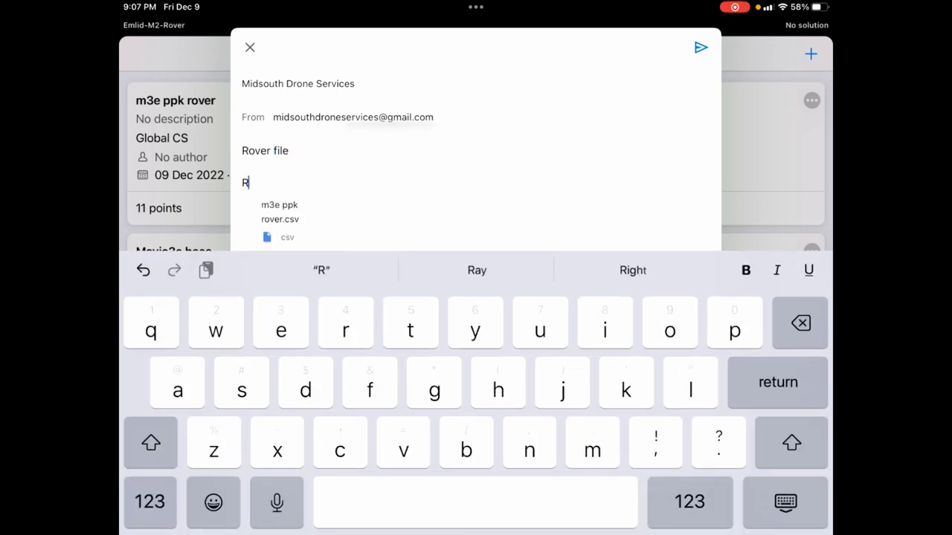
{"action": "type", "text": "over"}
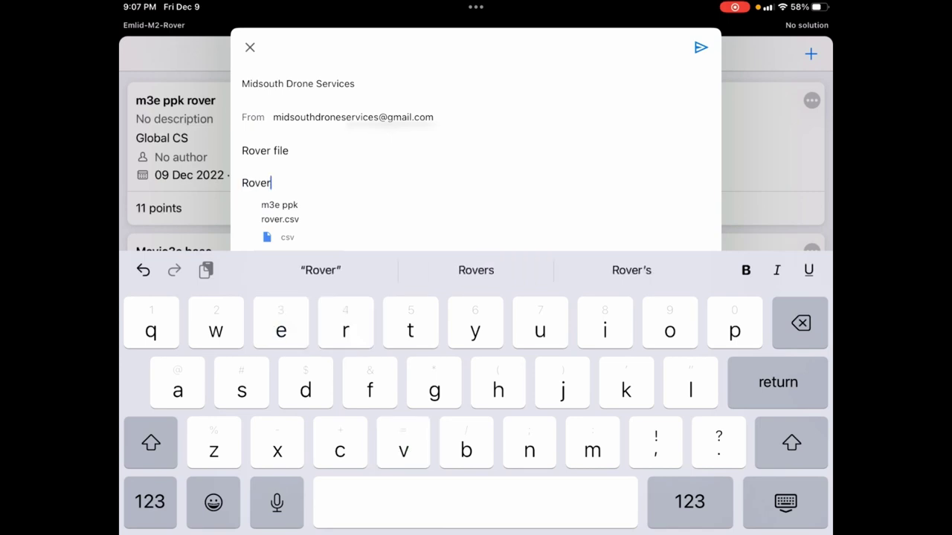
{"action": "left_click", "coordinate": [700, 47]}
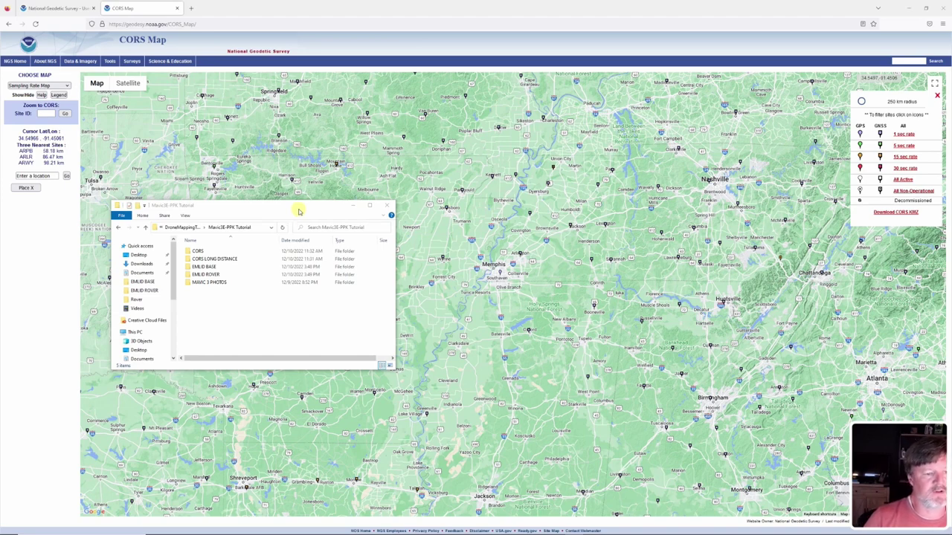
Show the 250 km radius around the ZME1 station at Memphis on the CORS Map and examine station coverage in the southeastern United States.
{"action": "left_click", "coordinate": [503, 273]}
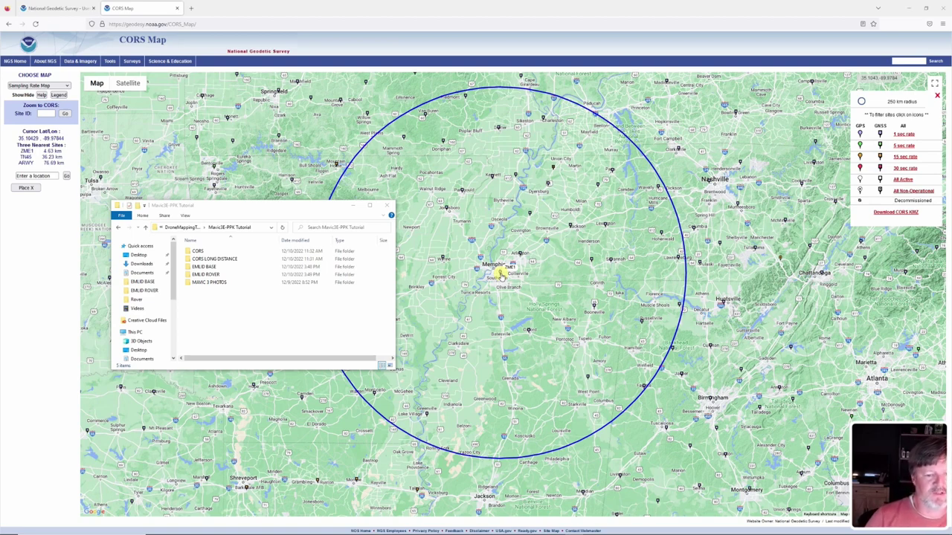
{"action": "left_click", "coordinate": [500, 274]}
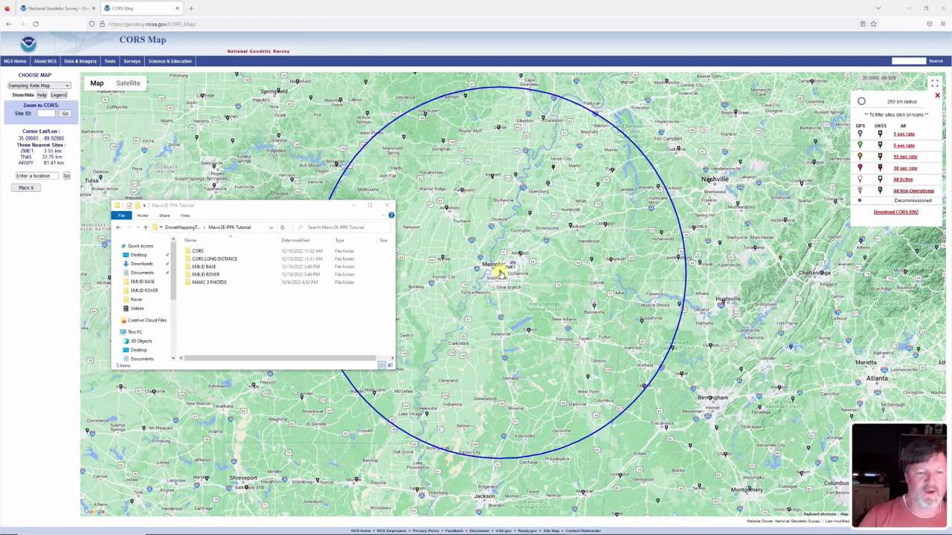
{"action": "scroll", "coordinate": [501, 273], "scroll_direction": "down", "scroll_amount": 5}
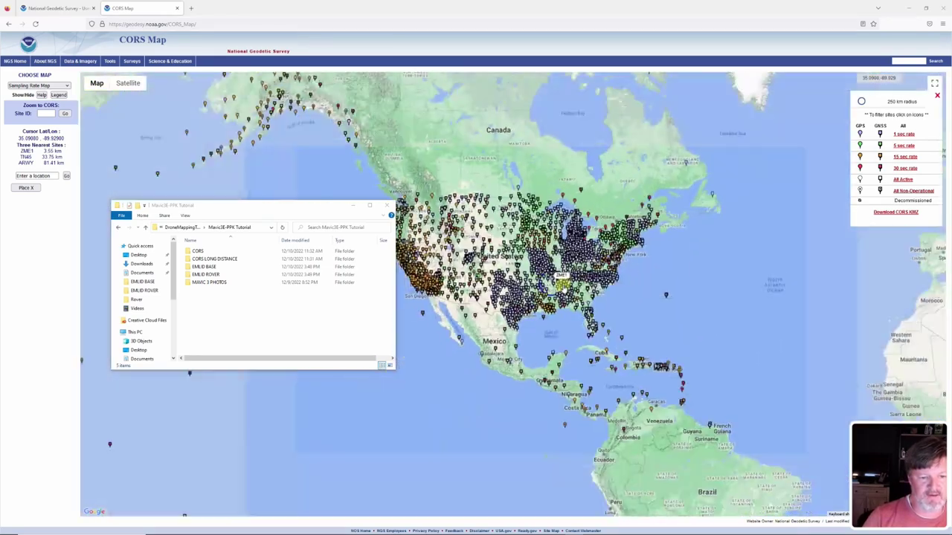
{"action": "scroll", "coordinate": [559, 281], "scroll_direction": "up", "scroll_amount": 2}
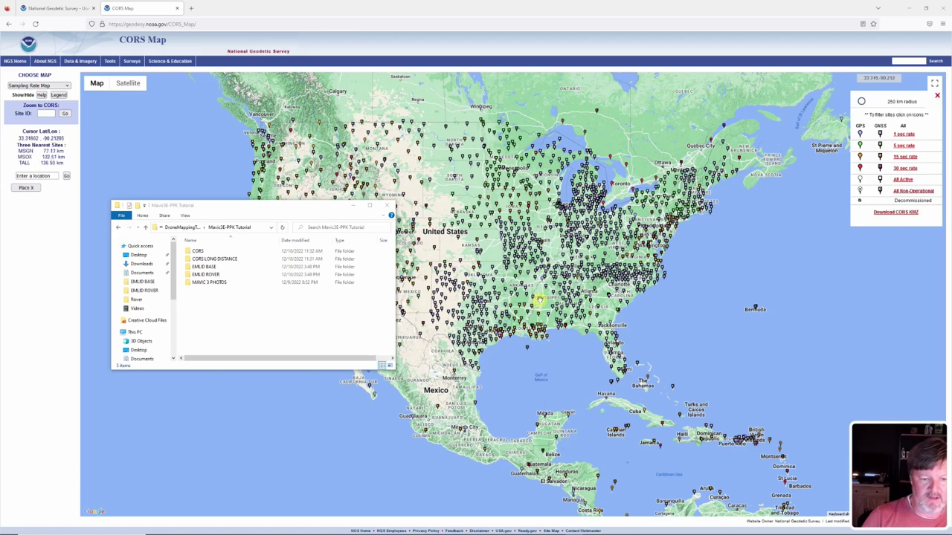
{"action": "scroll", "coordinate": [538, 300], "scroll_direction": "up", "scroll_amount": 3}
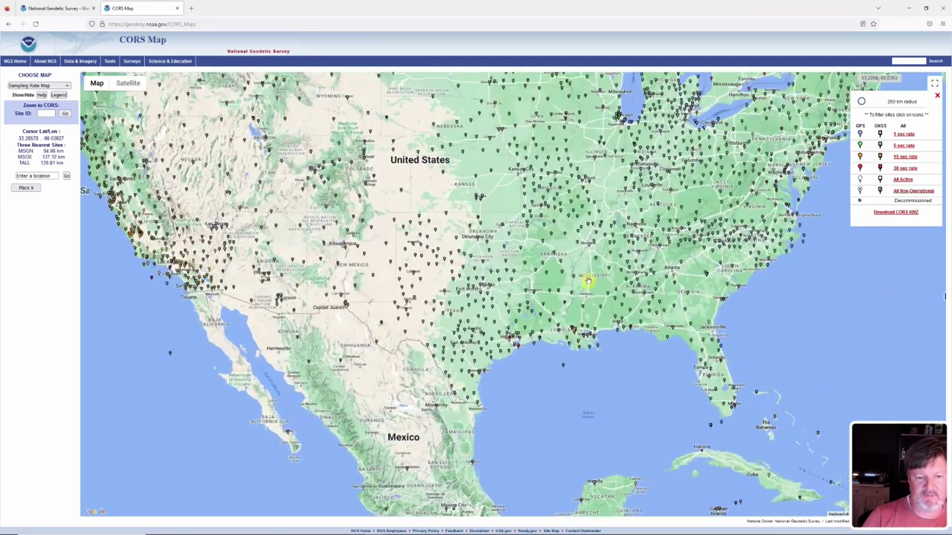
{"action": "scroll", "coordinate": [587, 281], "scroll_direction": "up", "scroll_amount": 1}
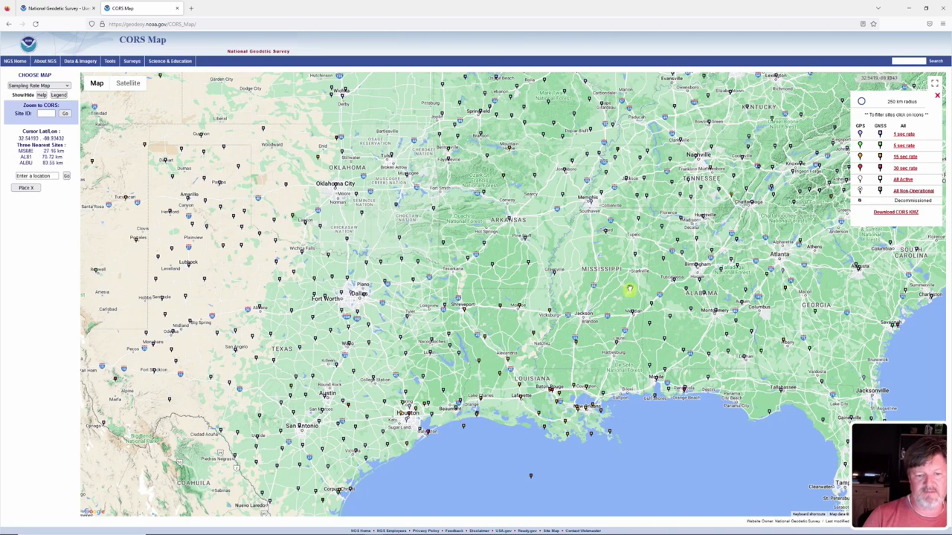
{"action": "scroll", "coordinate": [618, 275], "scroll_direction": "down", "scroll_amount": 1}
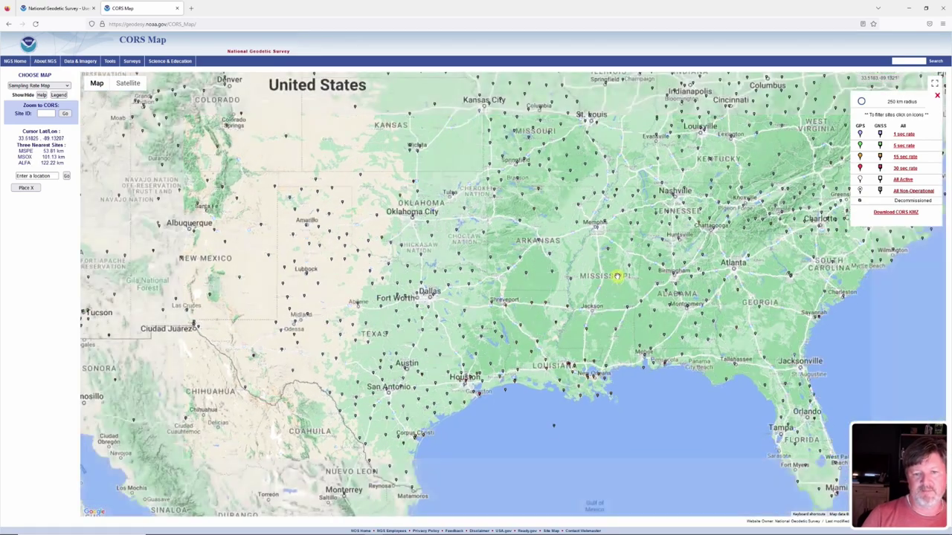
Examine the density of CORS stations across the western and central United States.
{"action": "scroll", "coordinate": [617, 276], "scroll_direction": "down", "scroll_amount": 3}
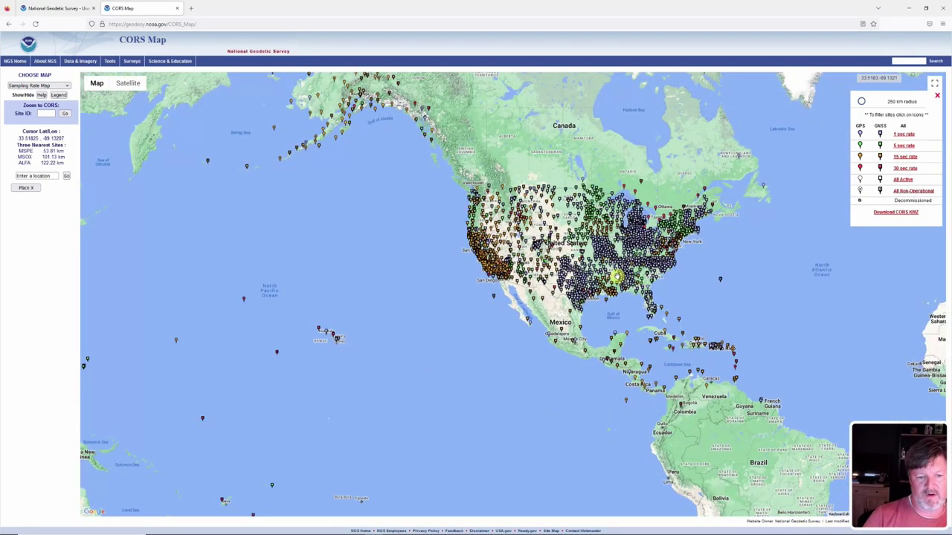
{"action": "scroll", "coordinate": [616, 277], "scroll_direction": "up", "scroll_amount": 1}
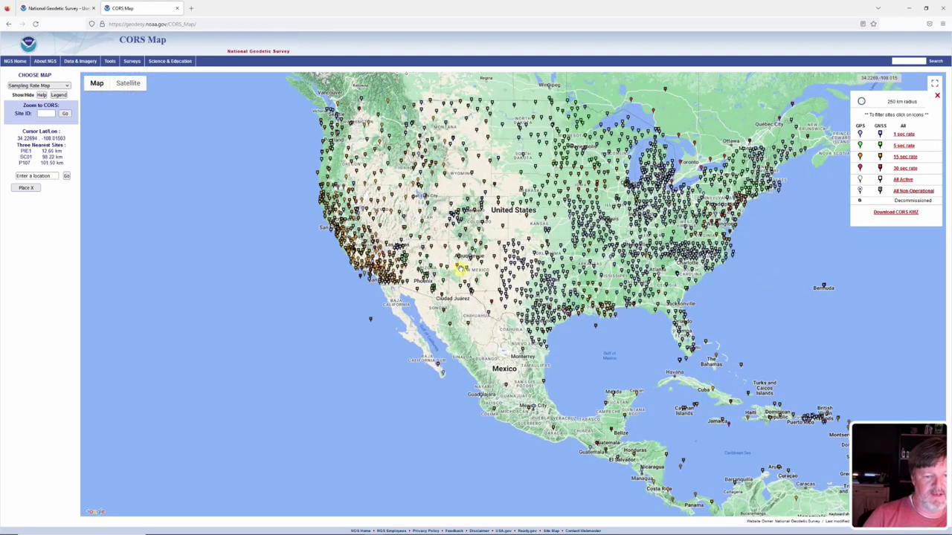
{"action": "scroll", "coordinate": [495, 225], "scroll_direction": "up", "scroll_amount": 2}
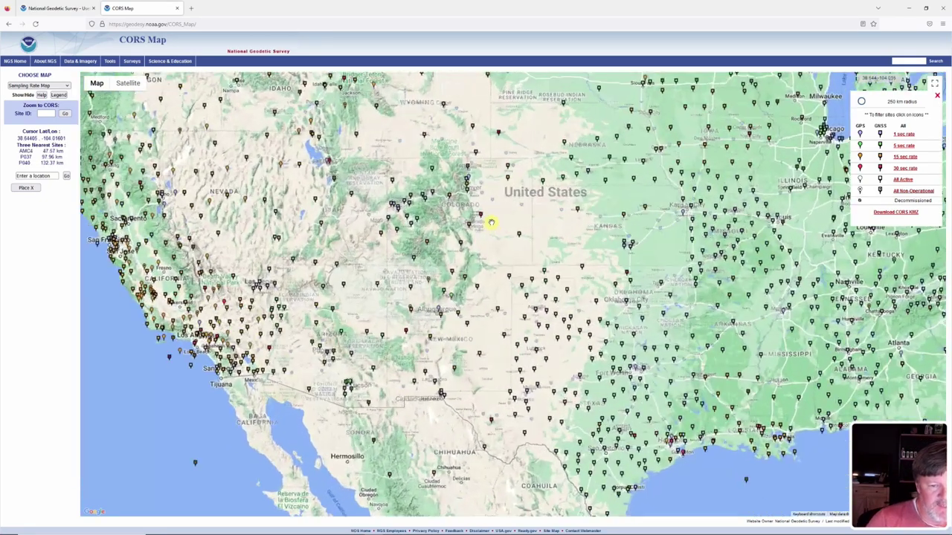
{"action": "scroll", "coordinate": [491, 222], "scroll_direction": "down", "scroll_amount": 2}
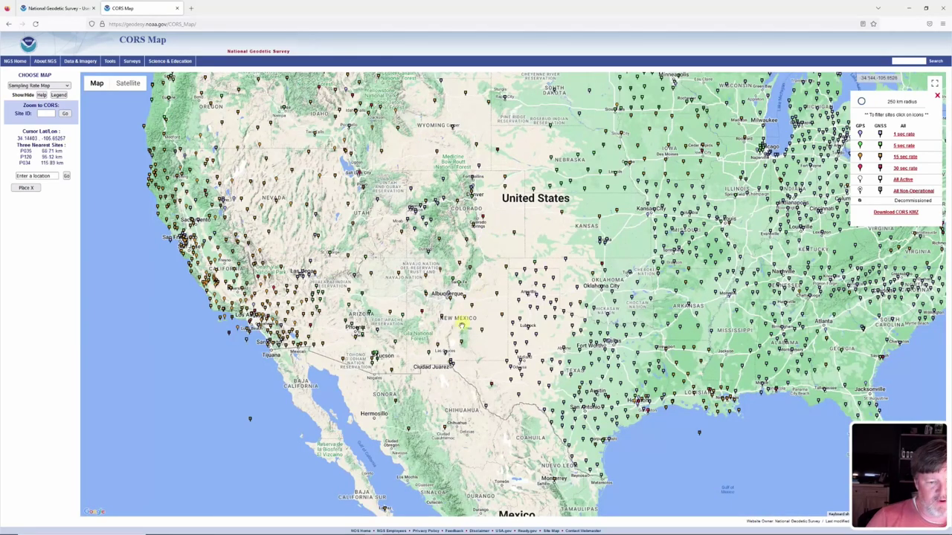
{"action": "left_click_drag", "start_coordinate": [460, 324], "coordinate": [520, 327]}
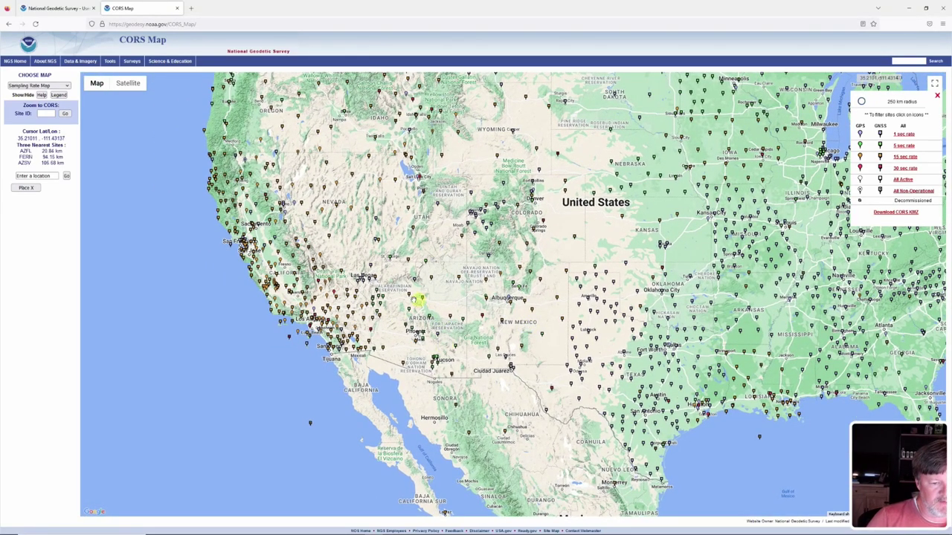
{"action": "left_click_drag", "start_coordinate": [438, 305], "coordinate": [376, 263]}
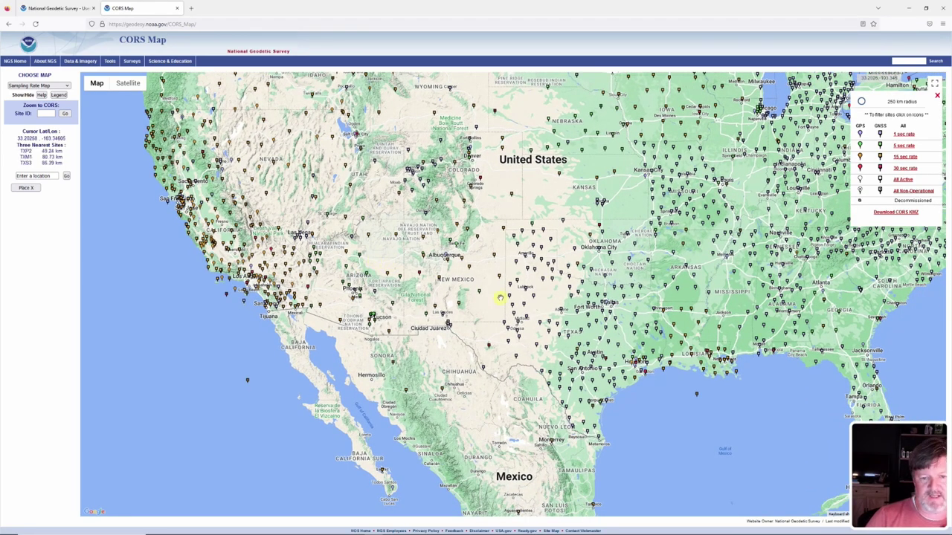
{"action": "scroll", "coordinate": [492, 292], "scroll_direction": "down", "scroll_amount": 1}
{"action": "scroll", "coordinate": [490, 291], "scroll_direction": "down", "scroll_amount": 1}
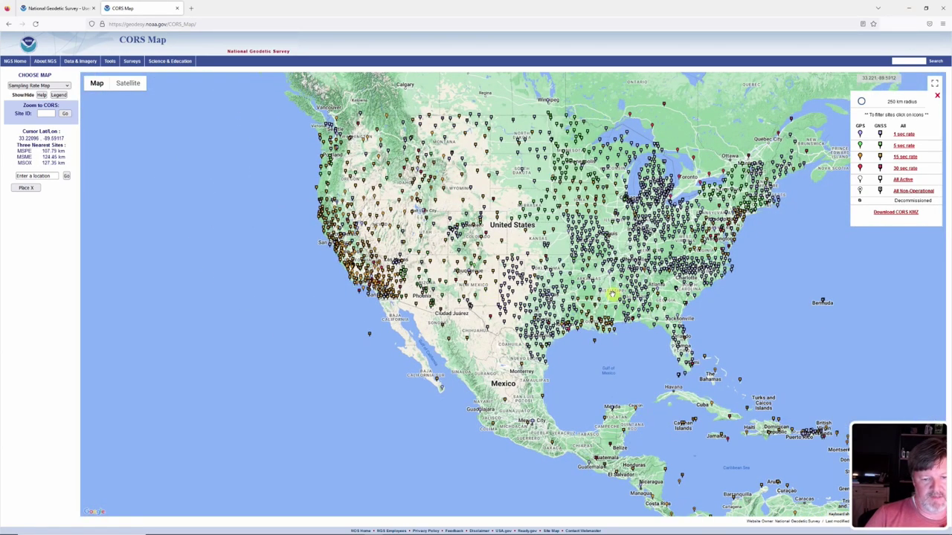
Compare the 250 km radius circles of CORS stations in North Carolina, at Memphis (ZME1) and in Arkansas (ARBT).
{"action": "left_click", "coordinate": [608, 274]}
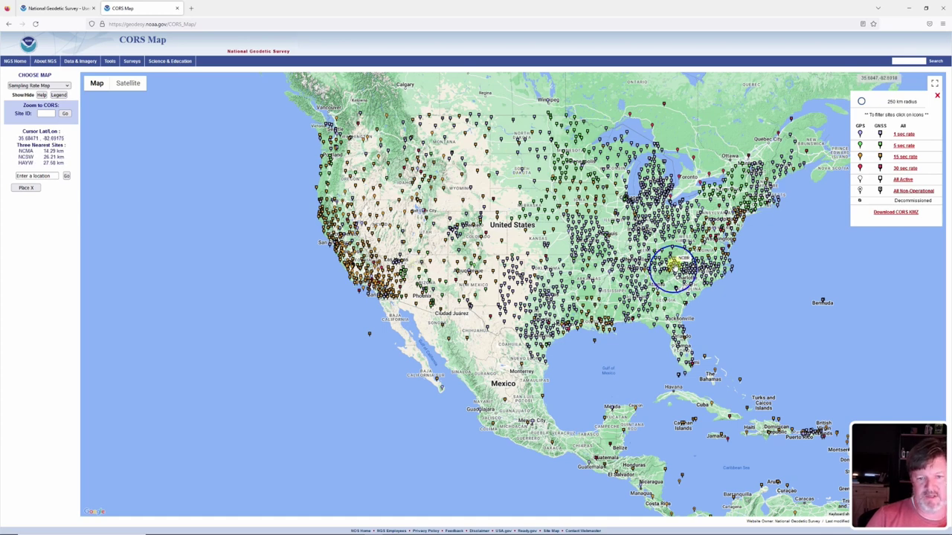
{"action": "left_click", "coordinate": [674, 241]}
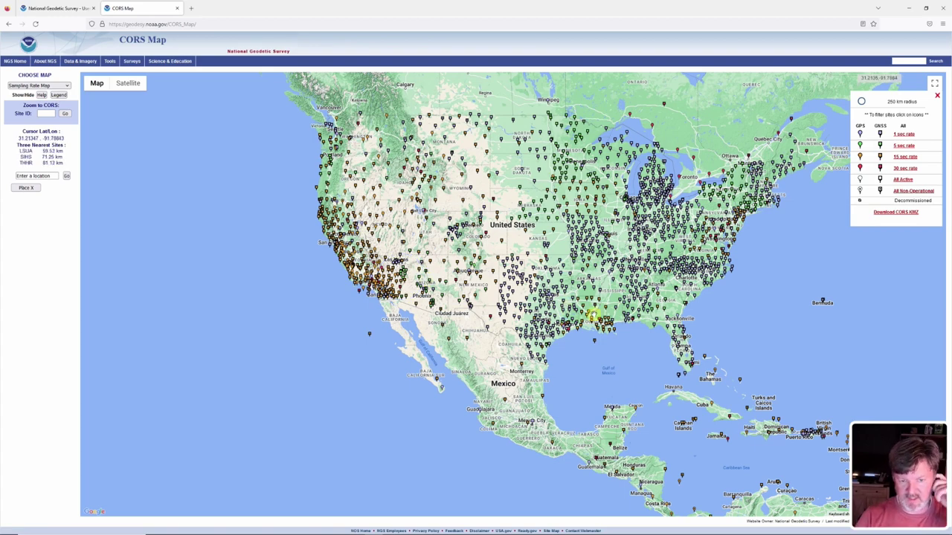
{"action": "scroll", "coordinate": [606, 280], "scroll_direction": "up", "scroll_amount": 2}
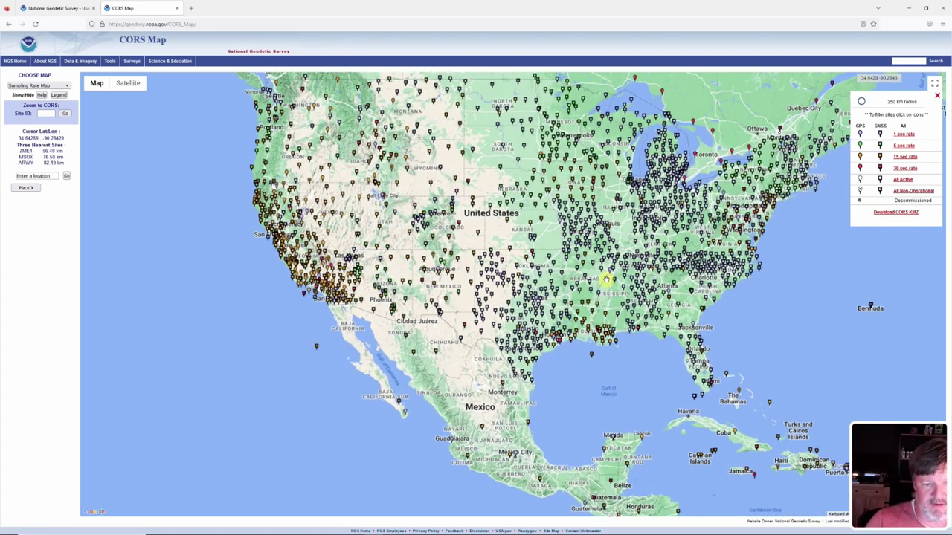
{"action": "scroll", "coordinate": [610, 283], "scroll_direction": "up", "scroll_amount": 1}
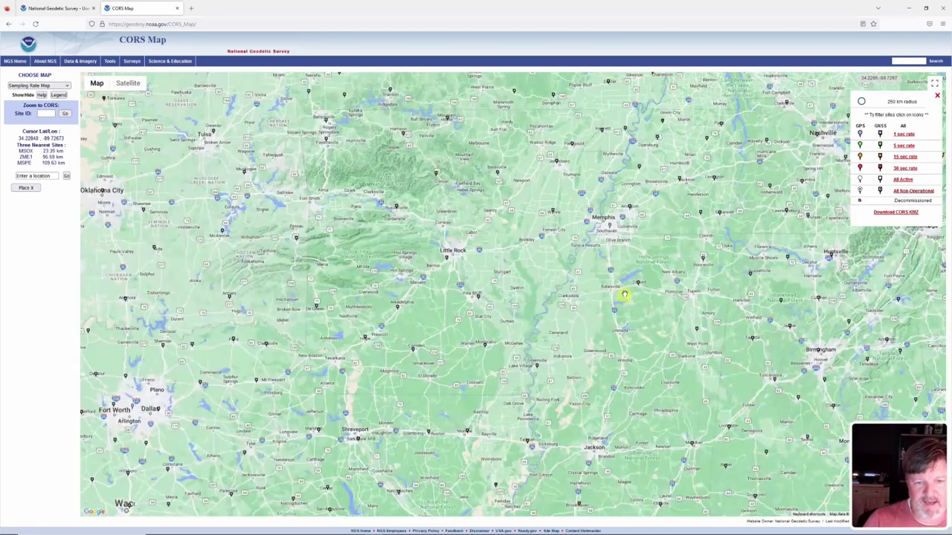
{"action": "scroll", "coordinate": [614, 283], "scroll_direction": "down", "scroll_amount": 1}
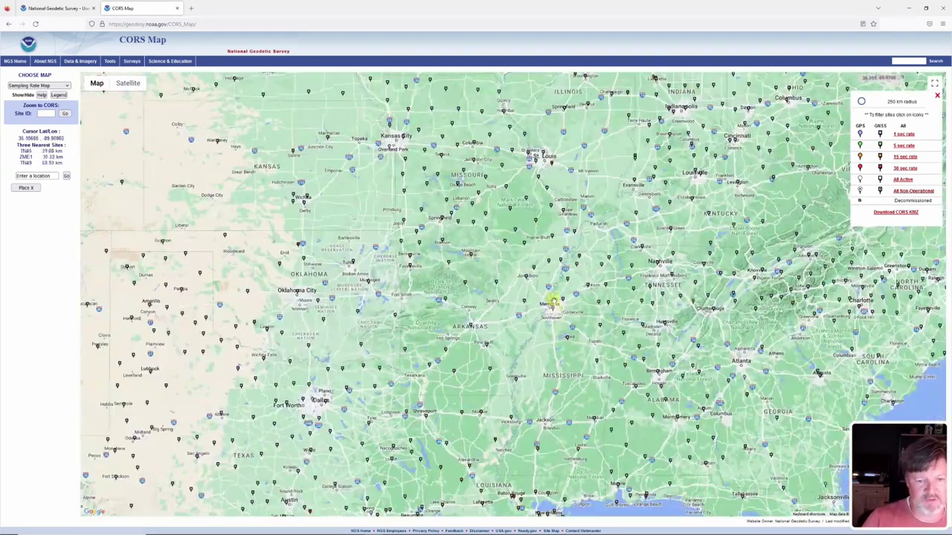
{"action": "left_click", "coordinate": [554, 308]}
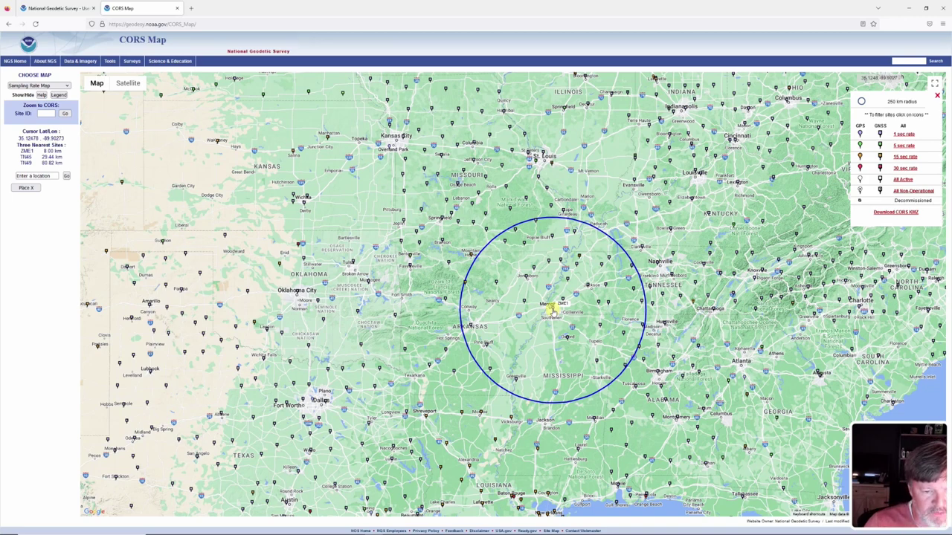
{"action": "scroll", "coordinate": [554, 307], "scroll_direction": "up", "scroll_amount": 1}
{"action": "left_click", "coordinate": [440, 259]}
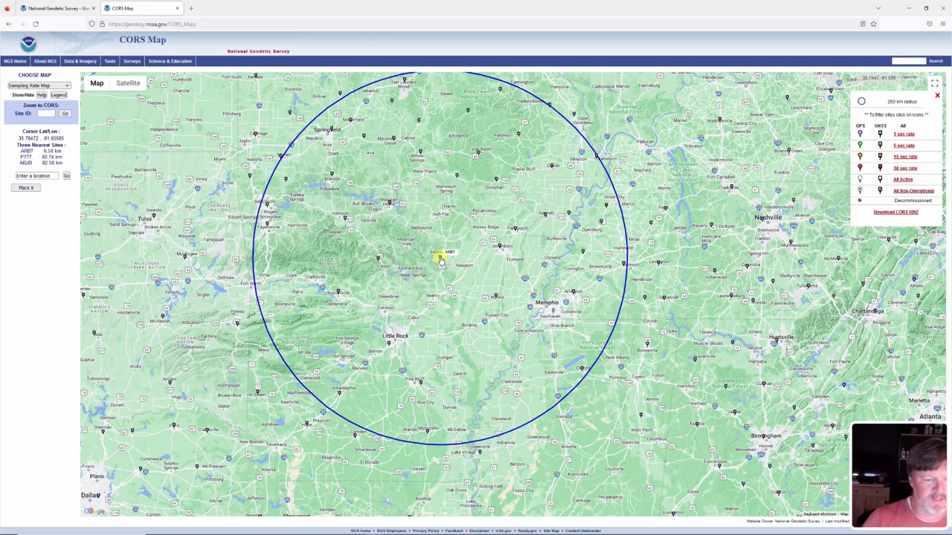
In the User Friendly CORS request form, set the start date to 12/09/2022 and the duration to 24 hours.
{"action": "left_click", "coordinate": [65, 9]}
{"action": "left_click", "coordinate": [506, 130]}
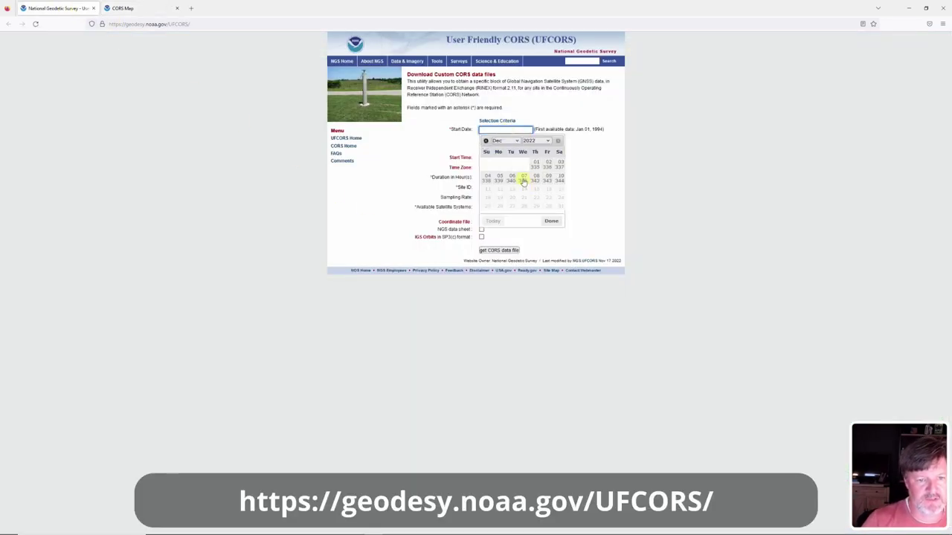
{"action": "left_click", "coordinate": [546, 179]}
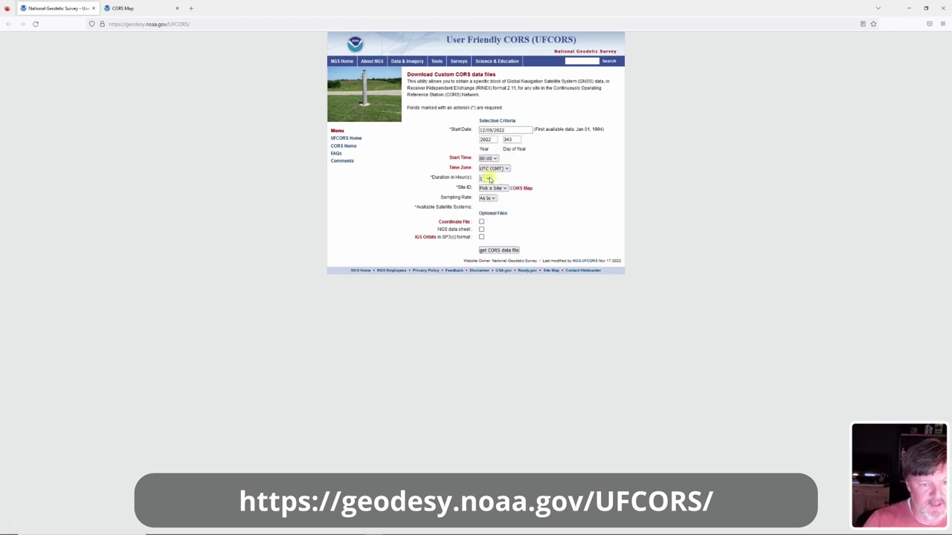
{"action": "left_click", "coordinate": [486, 179]}
{"action": "scroll", "coordinate": [487, 297], "scroll_direction": "down", "scroll_amount": 2}
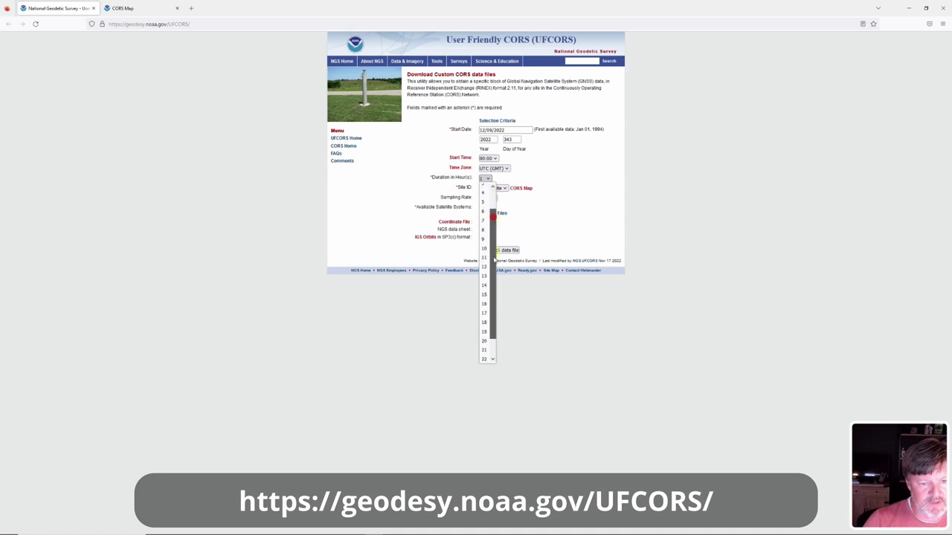
{"action": "left_click", "coordinate": [485, 355]}
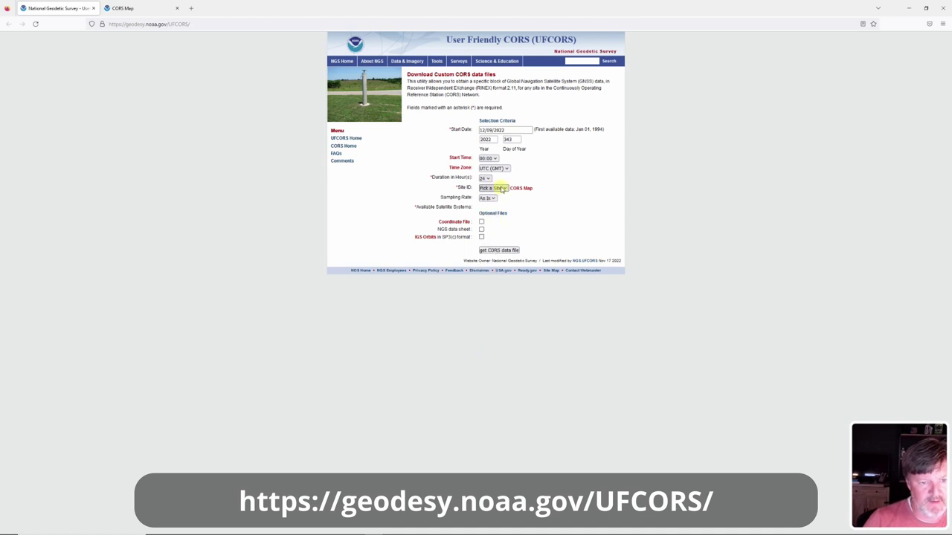
Request the CORS data file for site ARBT with the GPS (L1+L2+L2C+L5) and GLO+GAL+BEI signals.
{"action": "left_click", "coordinate": [501, 189]}
{"action": "scroll", "coordinate": [490, 313], "scroll_direction": "down", "scroll_amount": 15}
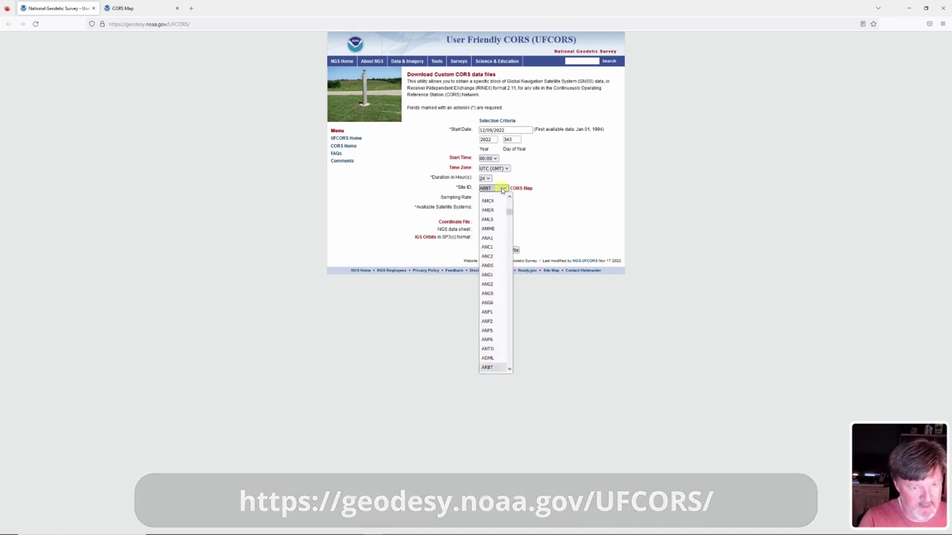
{"action": "left_click", "coordinate": [485, 368]}
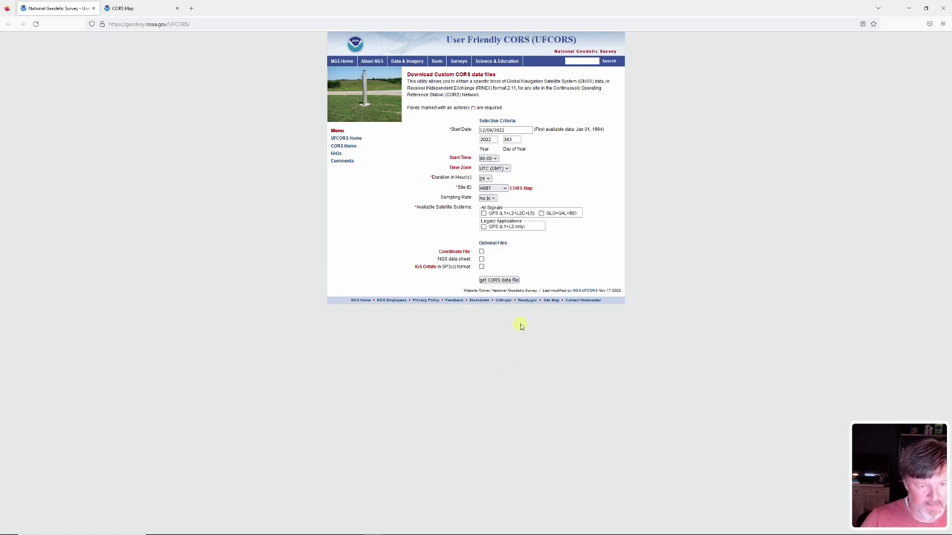
{"action": "left_click", "coordinate": [483, 213]}
{"action": "left_click", "coordinate": [541, 214]}
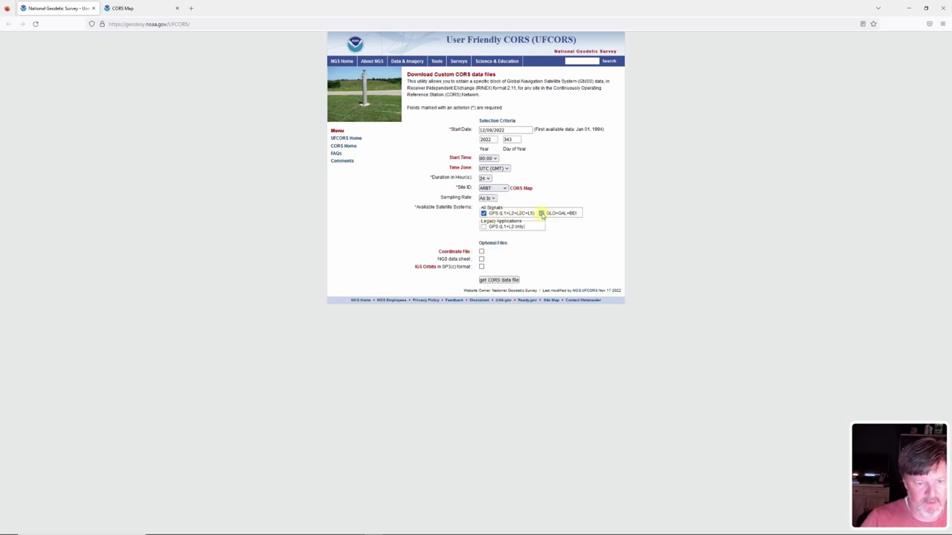
{"action": "left_click", "coordinate": [498, 280]}
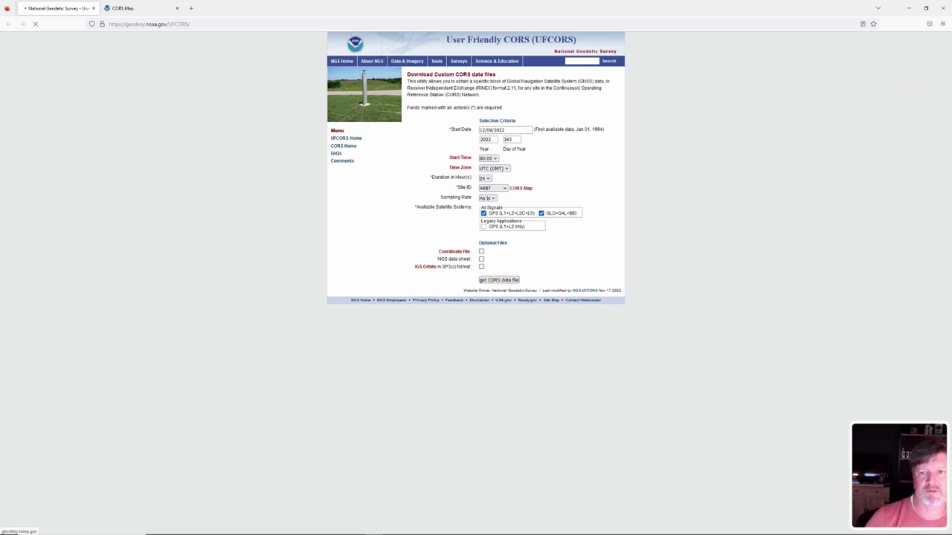
Check the Mavic3E-PPK Tutorial project folder and cancel saving arbt343.zip in the CORS LONG DISTANCE folder.
{"action": "left_click", "coordinate": [910, 8]}
{"action": "left_click", "coordinate": [453, 219]}
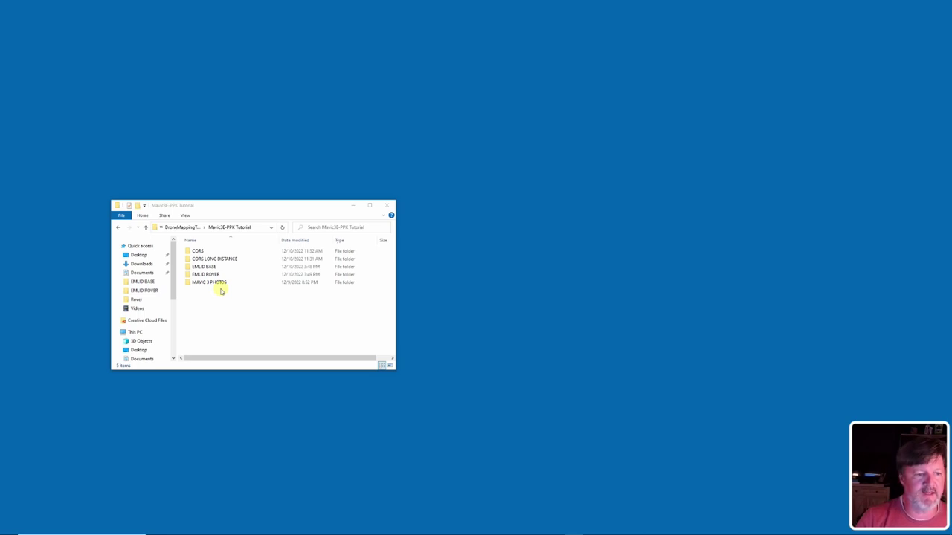
{"action": "left_click", "coordinate": [352, 206]}
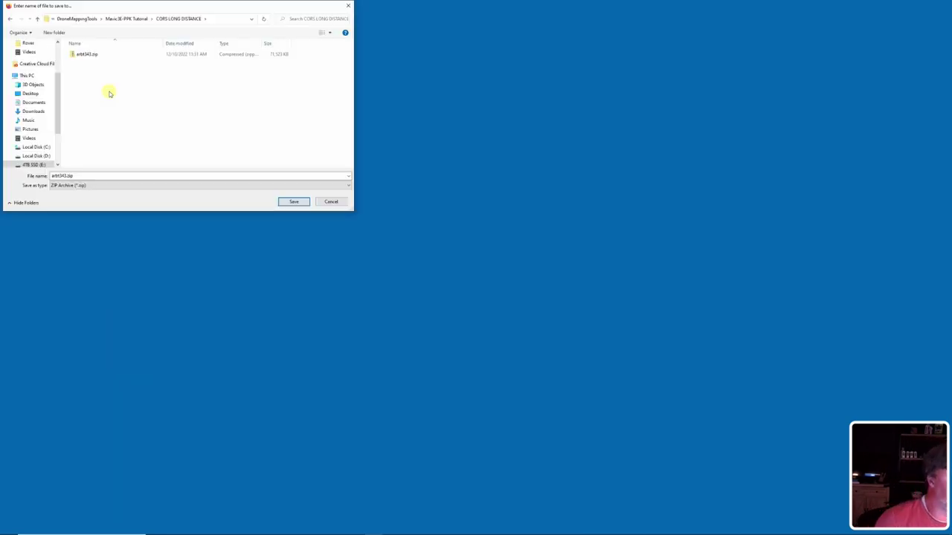
{"action": "left_click", "coordinate": [332, 202]}
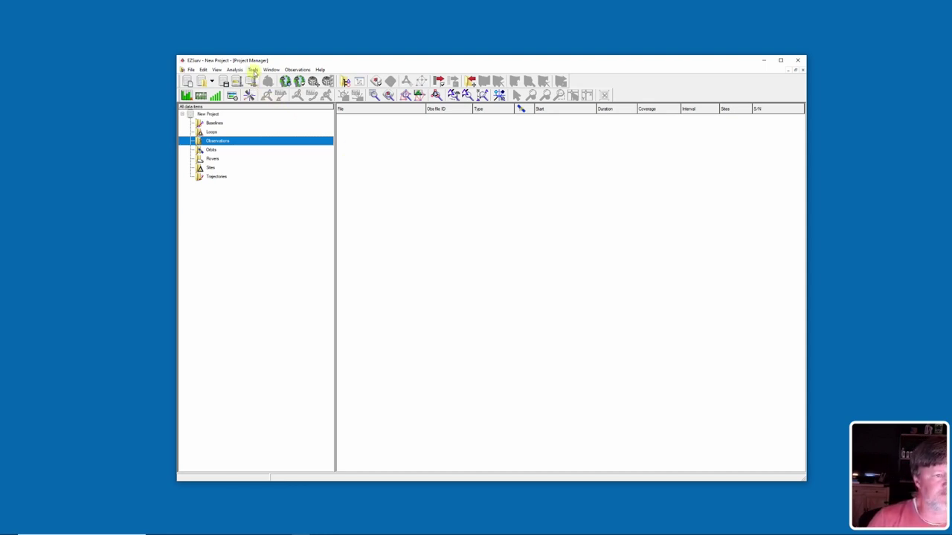
Add Reach-M2-Ba_raw_20221209192003.ubx from the EMLID BASE folder to the observations of the new EZSurv project.
{"action": "left_click", "coordinate": [354, 528]}
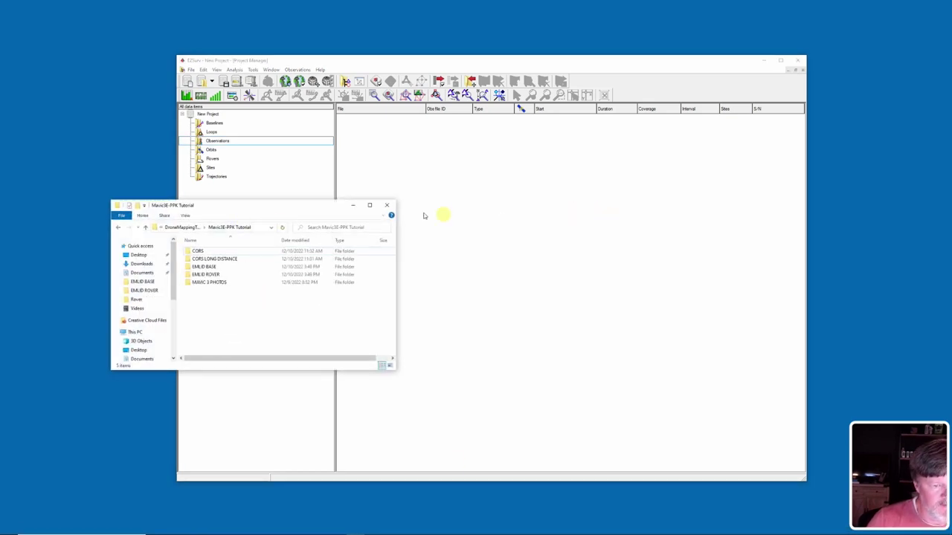
{"action": "left_click_drag", "start_coordinate": [270, 205], "coordinate": [550, 223]}
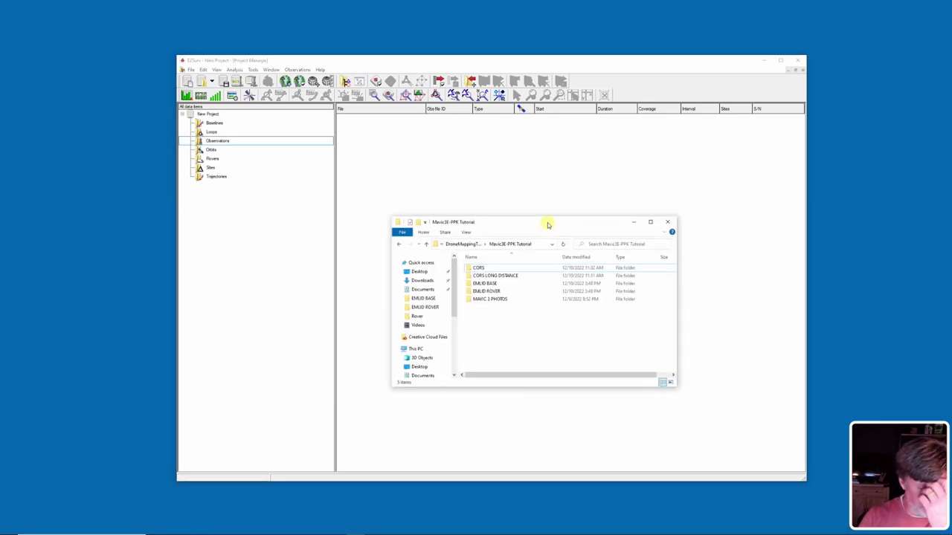
{"action": "double_click", "coordinate": [470, 284]}
{"action": "double_click", "coordinate": [480, 269]}
{"action": "left_click_drag", "start_coordinate": [523, 222], "coordinate": [662, 202]}
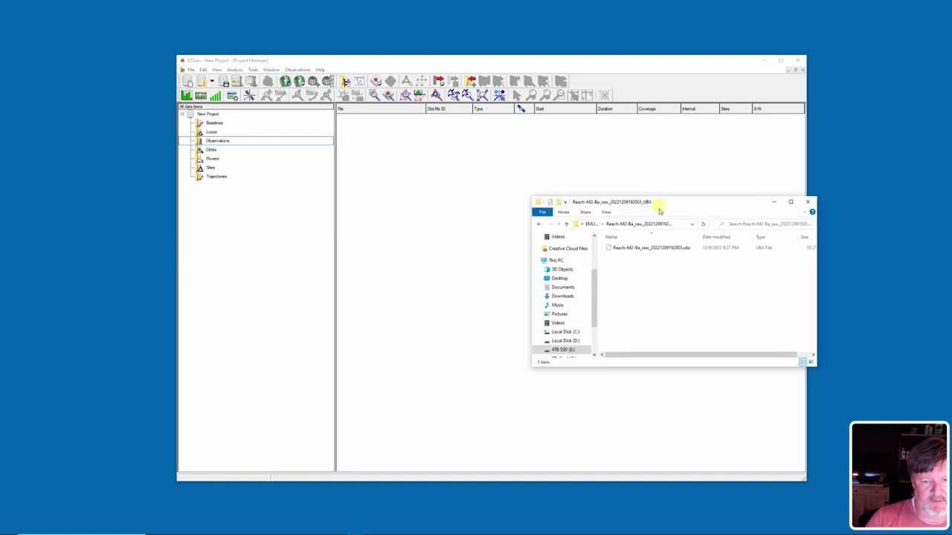
{"action": "left_click_drag", "start_coordinate": [634, 254], "coordinate": [409, 144]}
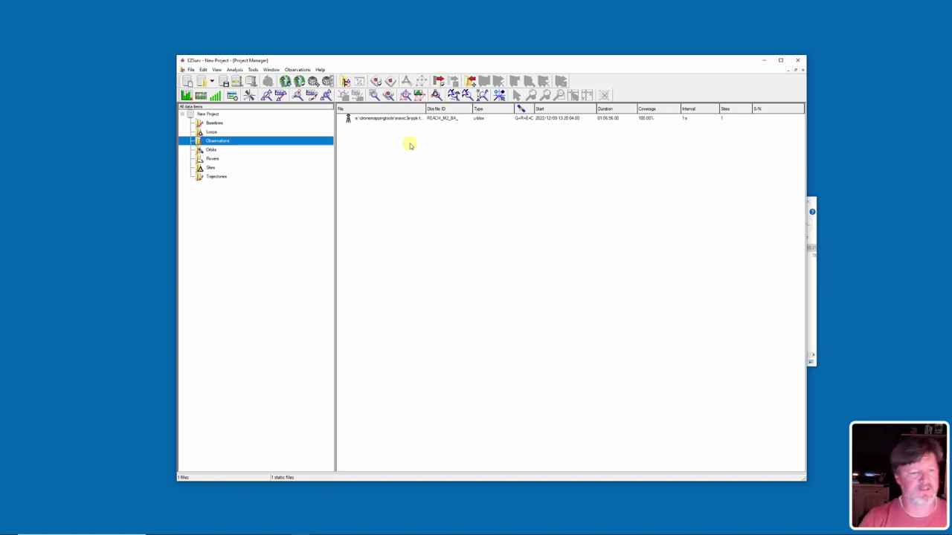
Import the AS-ANT3BCAL antenna from the NGS models and assign it to the occupation of site REACH_M2_BA_.
{"action": "left_click", "coordinate": [211, 167]}
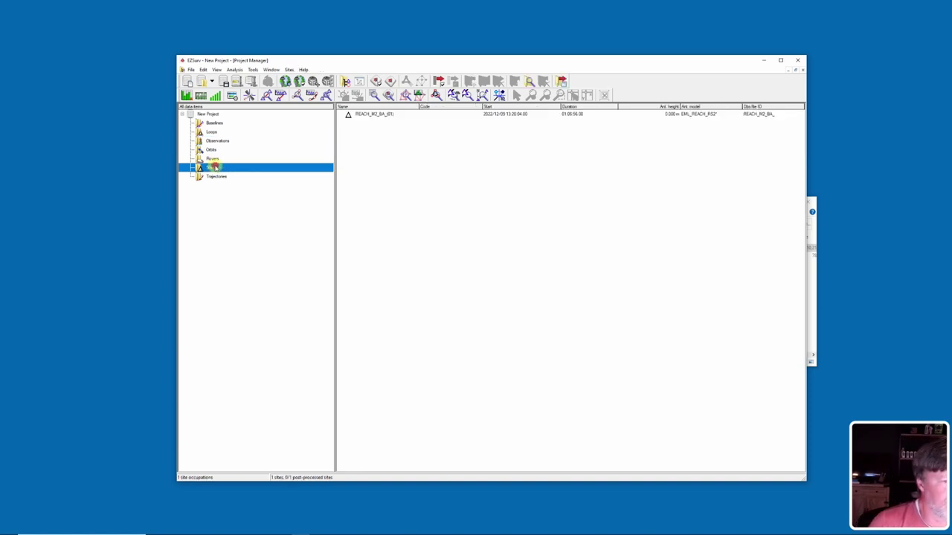
{"action": "double_click", "coordinate": [364, 113]}
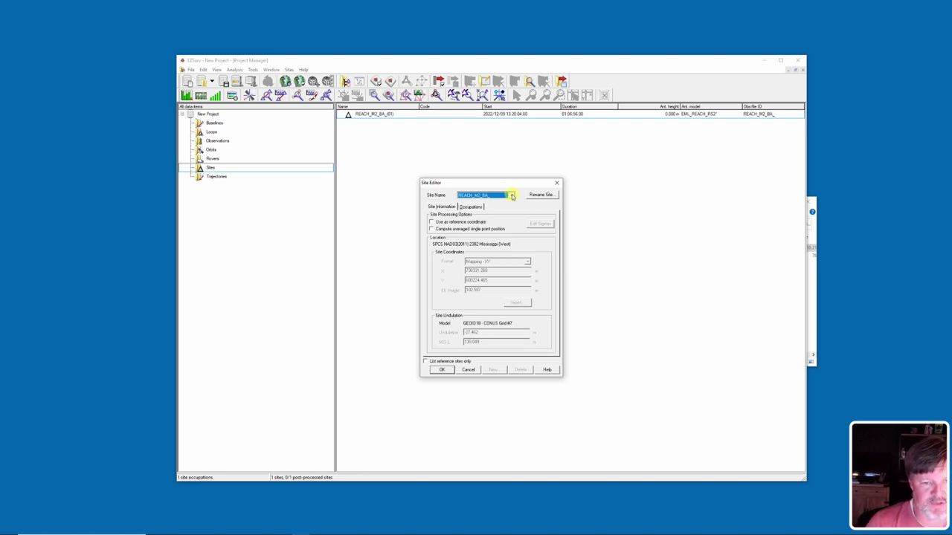
{"action": "left_click", "coordinate": [471, 207]}
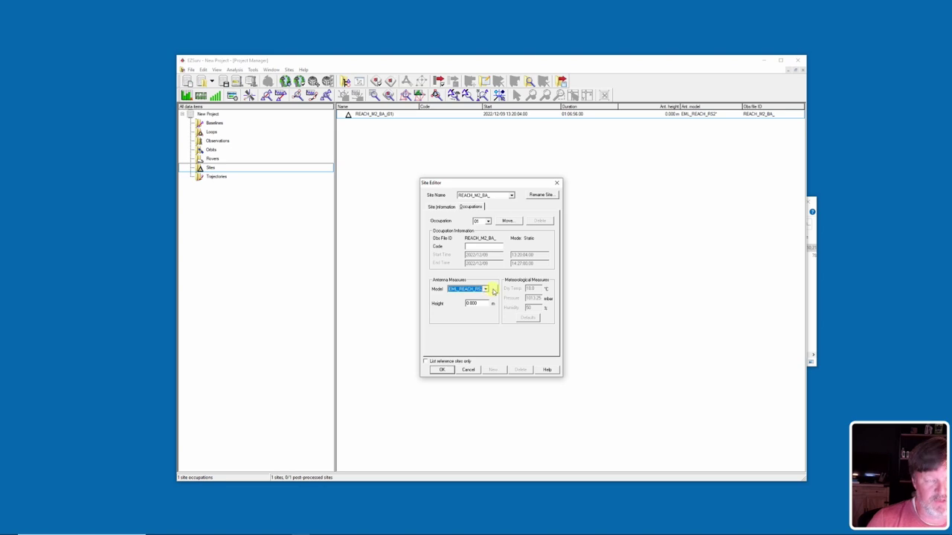
{"action": "left_click", "coordinate": [494, 290]}
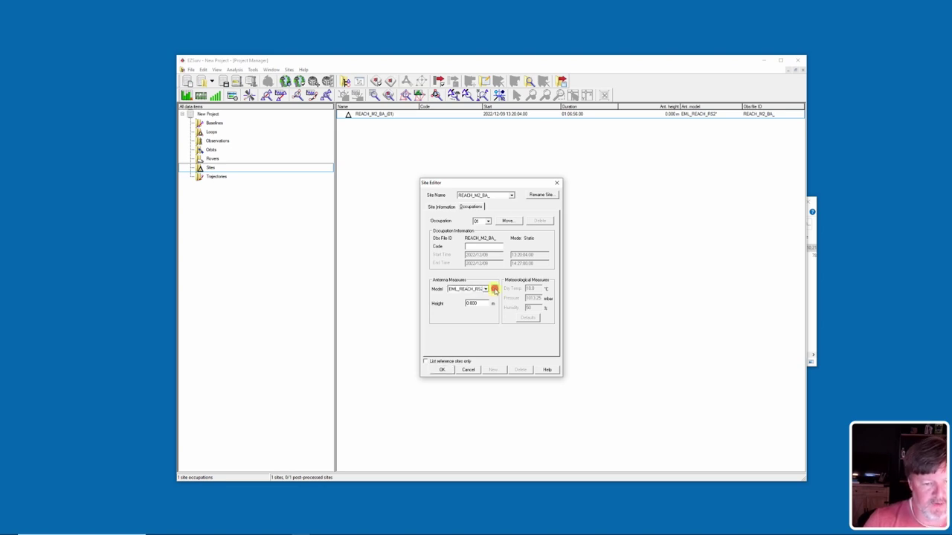
{"action": "left_click", "coordinate": [451, 294]}
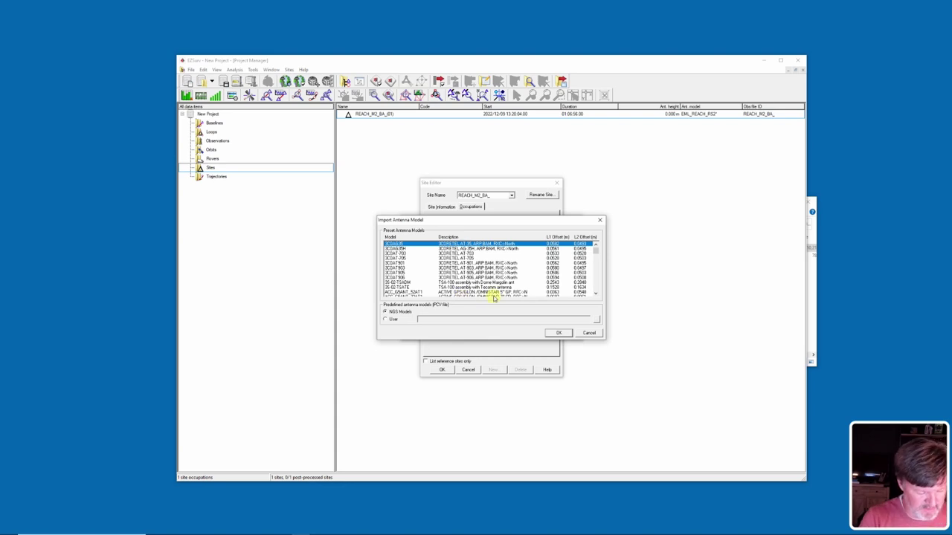
{"action": "left_click_drag", "start_coordinate": [494, 294], "coordinate": [494, 296]}
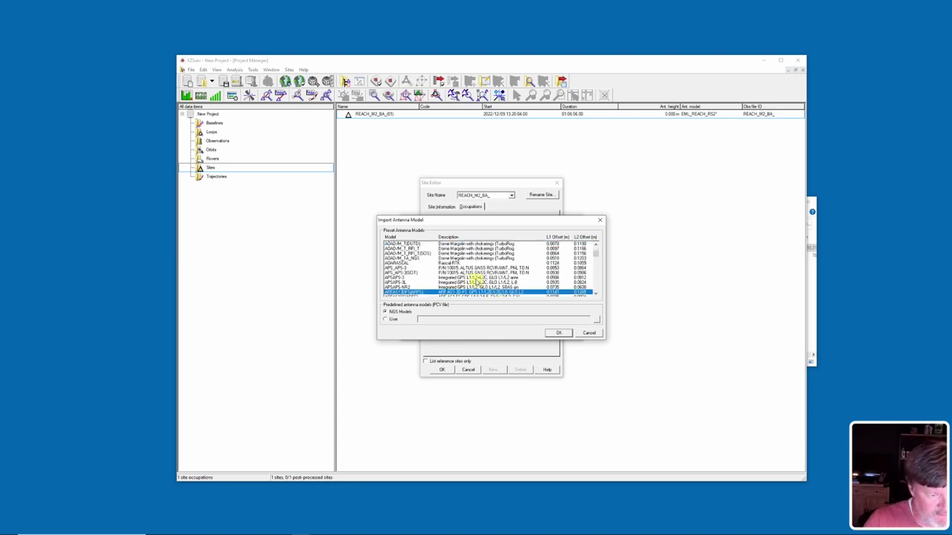
{"action": "scroll", "coordinate": [480, 280], "scroll_direction": "down", "scroll_amount": 3}
{"action": "left_click", "coordinate": [402, 264]}
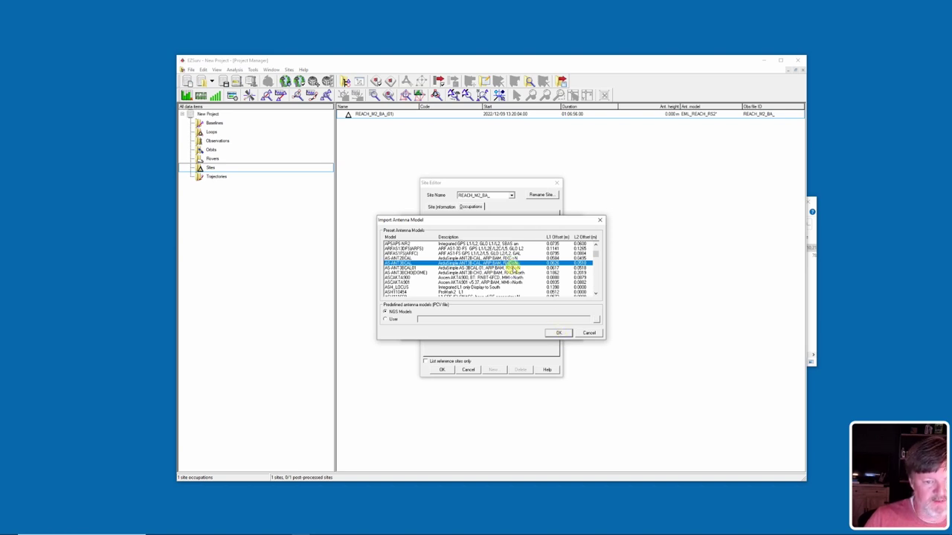
{"action": "left_click", "coordinate": [558, 333]}
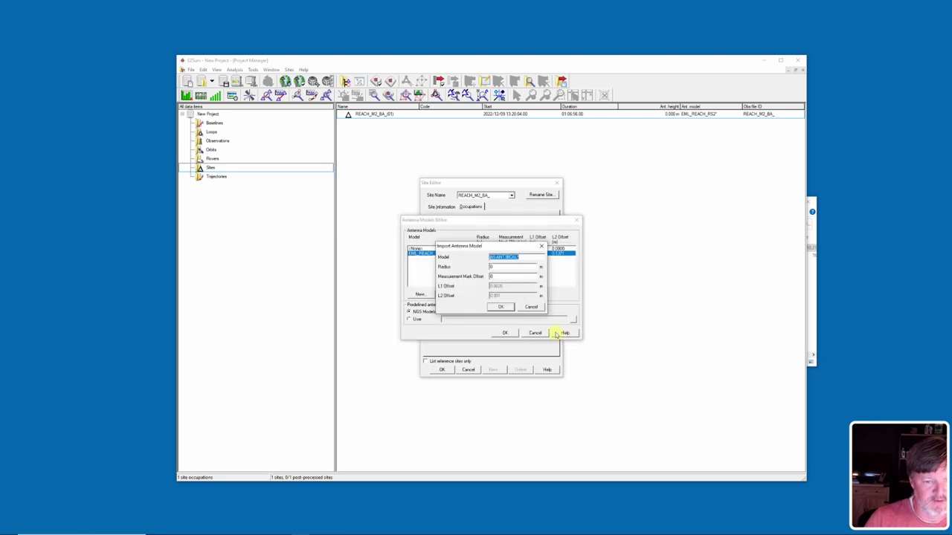
{"action": "left_click", "coordinate": [500, 307]}
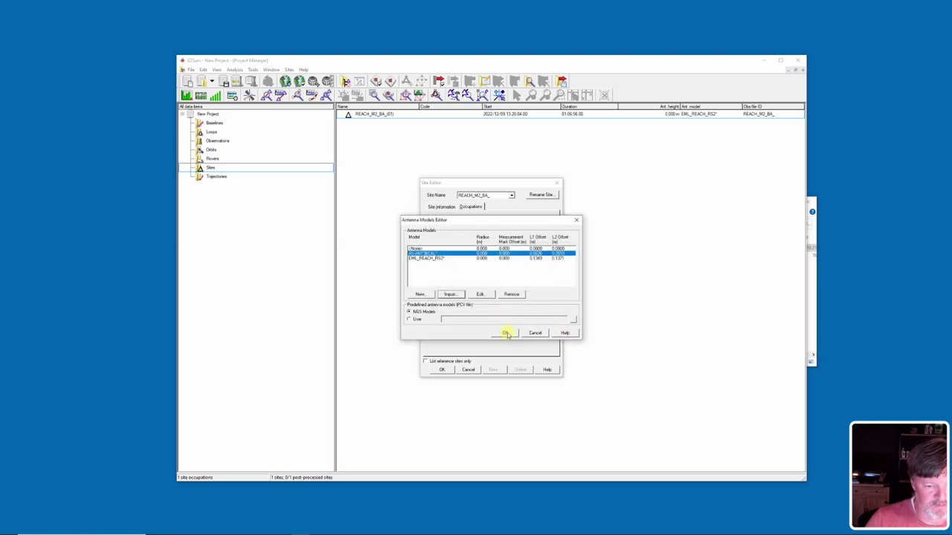
{"action": "left_click", "coordinate": [505, 333]}
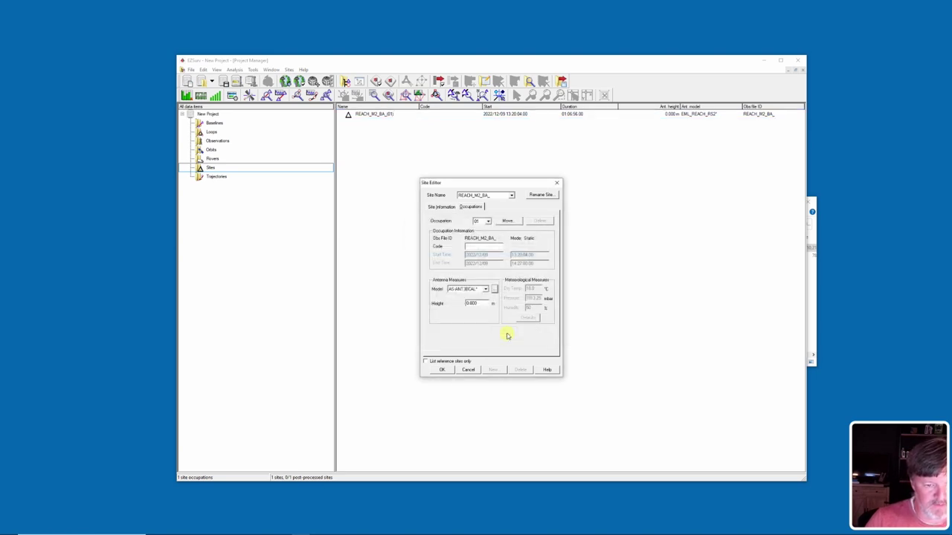
{"action": "left_click", "coordinate": [442, 371]}
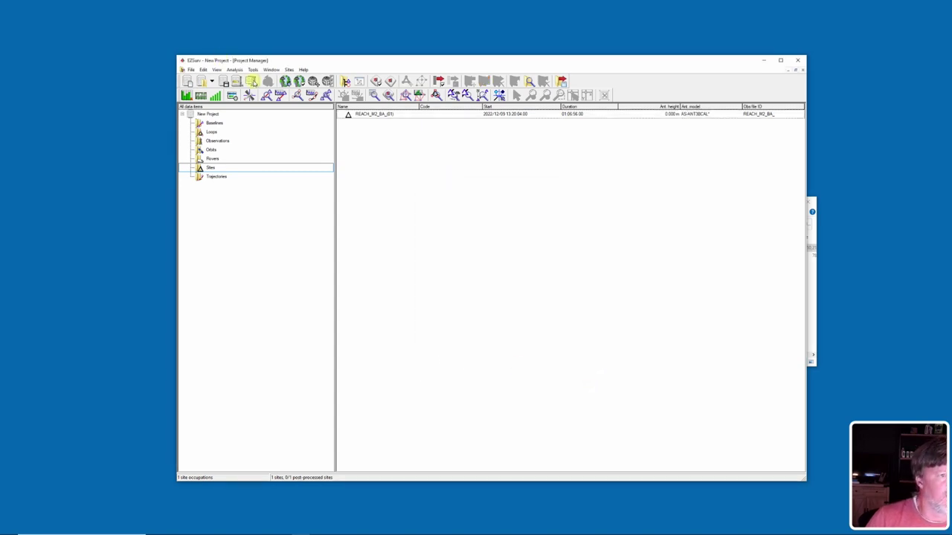
Set the process parameters to use only L1 frequency data for dual frequency data.
{"action": "left_click", "coordinate": [203, 69]}
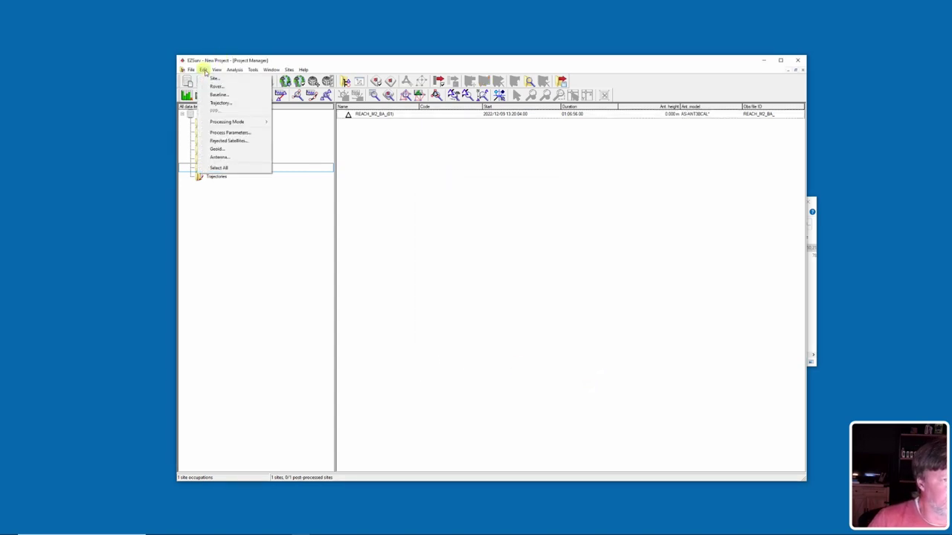
{"action": "left_click", "coordinate": [238, 132]}
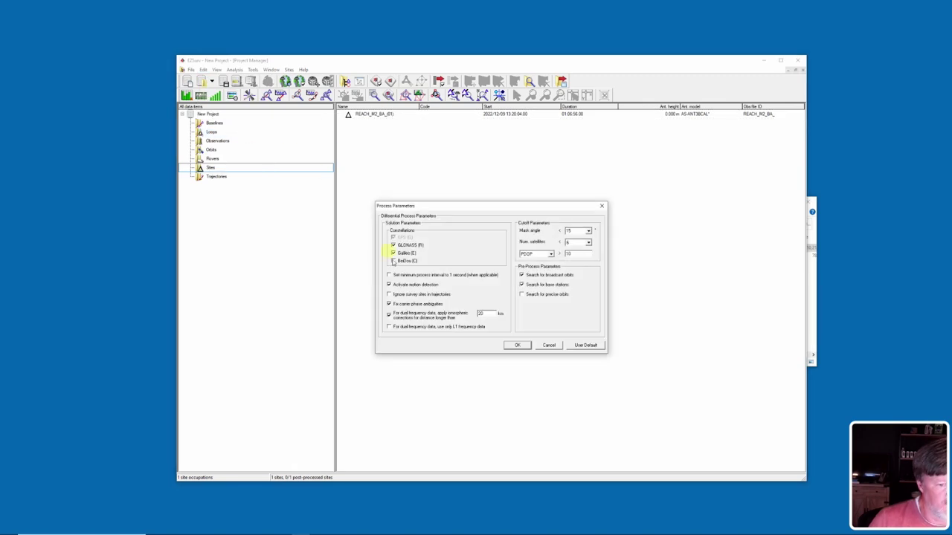
{"action": "left_click", "coordinate": [389, 327]}
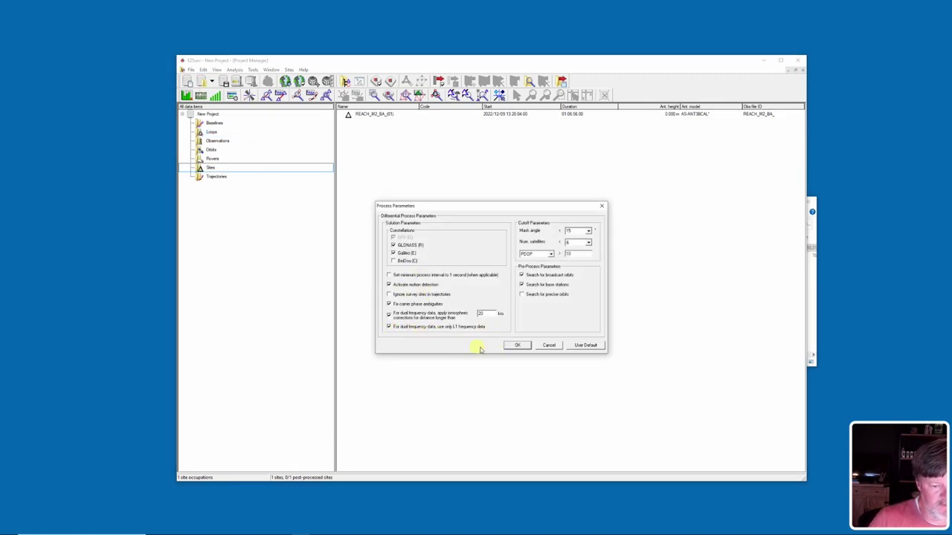
{"action": "left_click", "coordinate": [518, 346]}
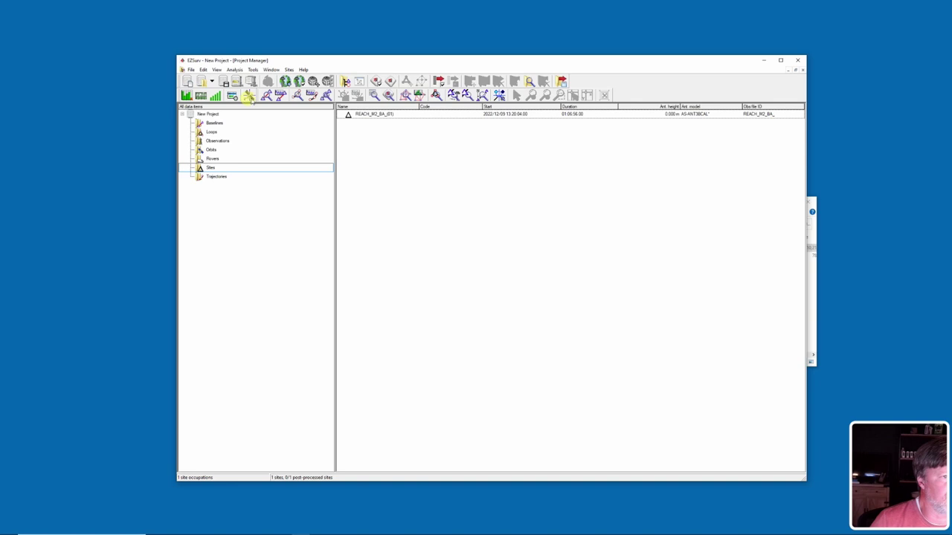
Run automatic processing of the base observation and review its post-processed coordinates.
{"action": "left_click", "coordinate": [252, 70]}
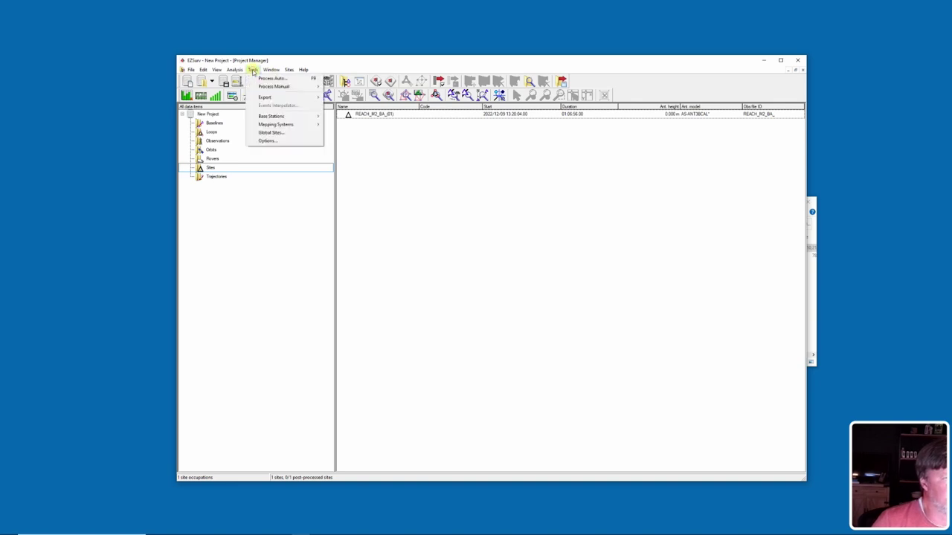
{"action": "left_click", "coordinate": [285, 80]}
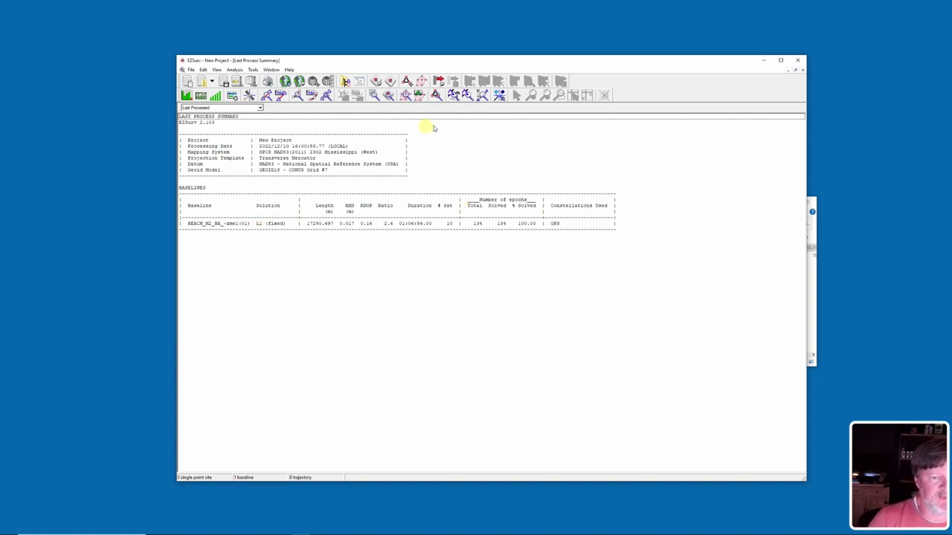
{"action": "left_click", "coordinate": [467, 96]}
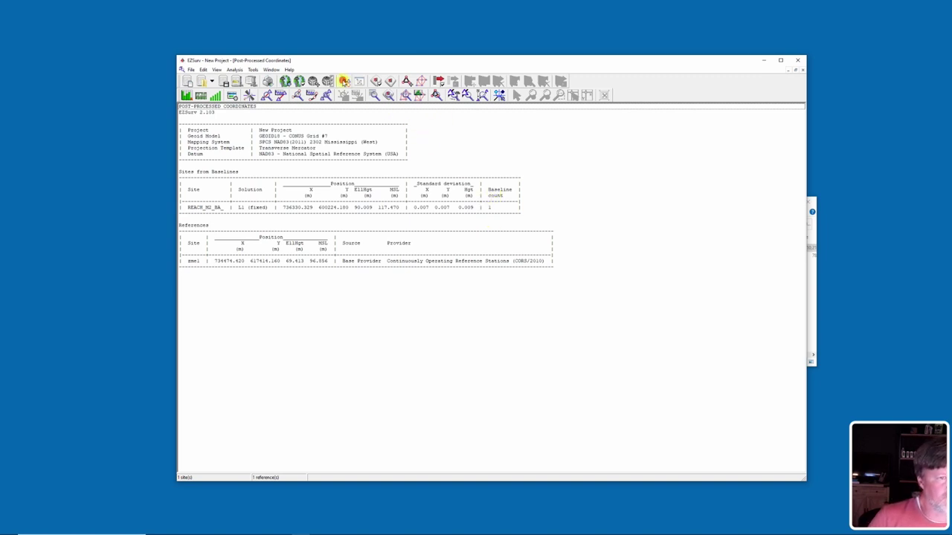
{"action": "left_click", "coordinate": [345, 81]}
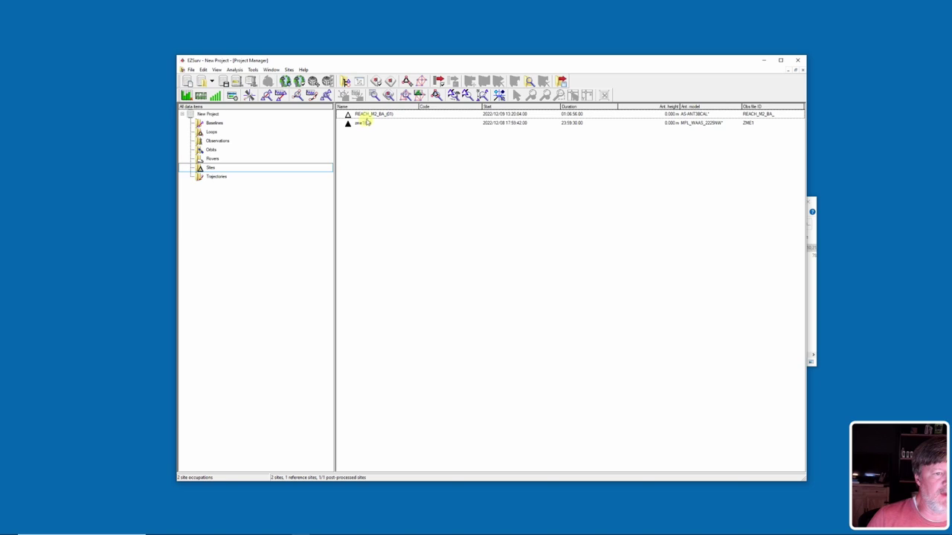
{"action": "left_click", "coordinate": [367, 115]}
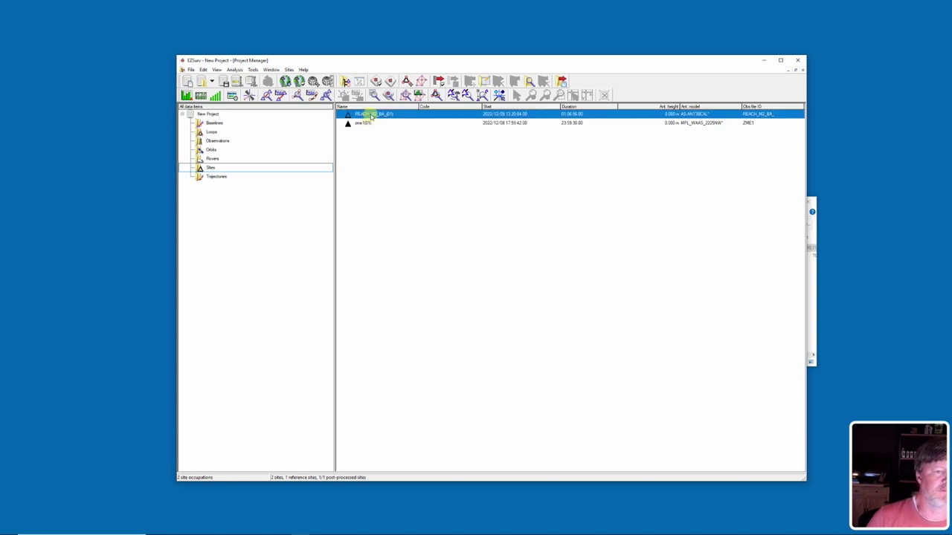
{"action": "right_click", "coordinate": [372, 115]}
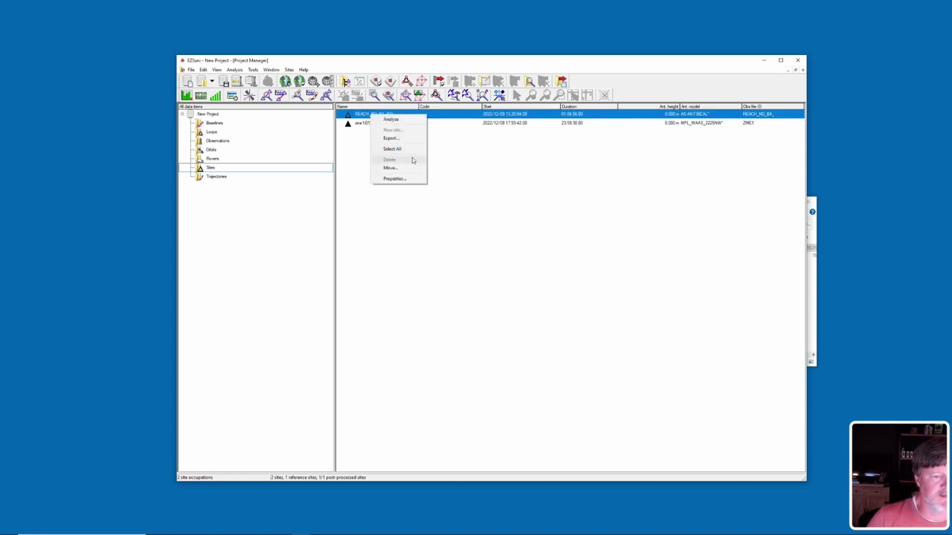
{"action": "left_click", "coordinate": [448, 171]}
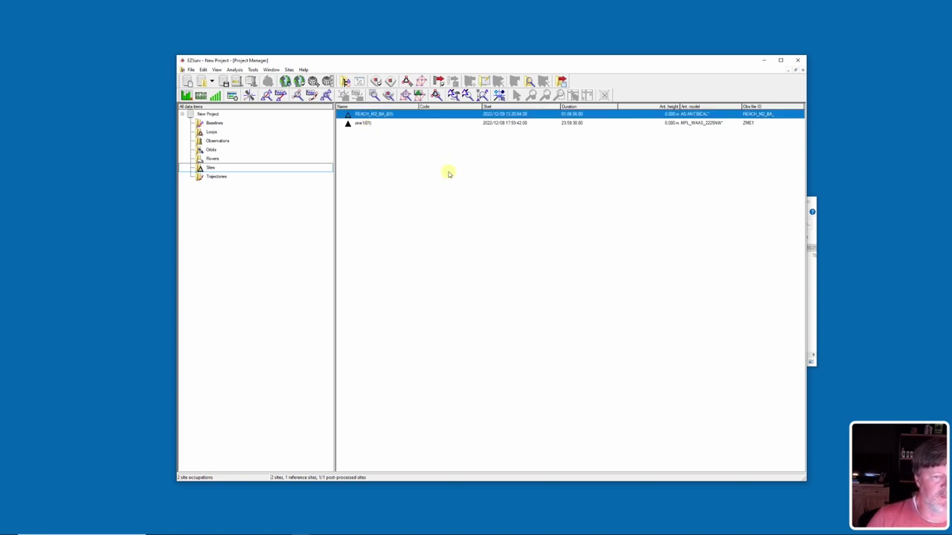
Set the REACH_M2_BA_ observation file to be used as reference.
{"action": "left_click", "coordinate": [231, 142]}
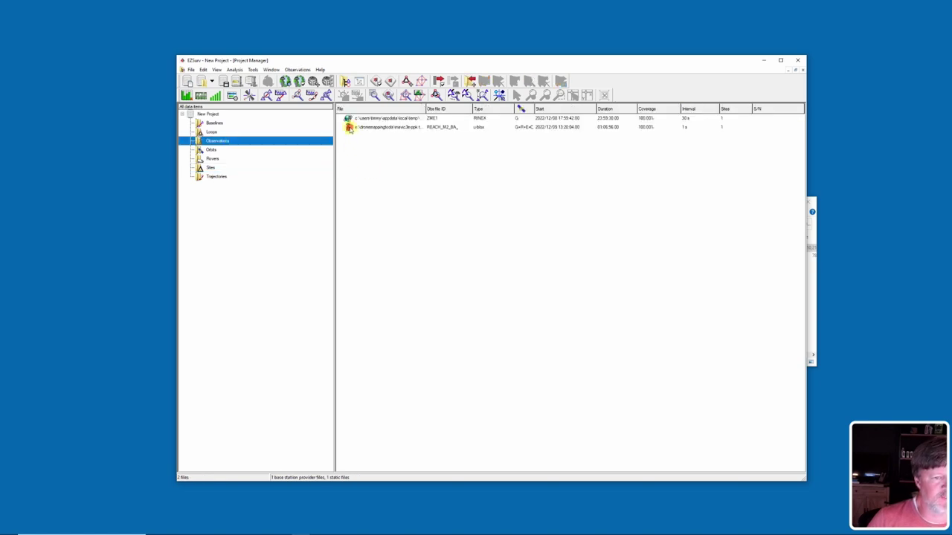
{"action": "right_click", "coordinate": [350, 129]}
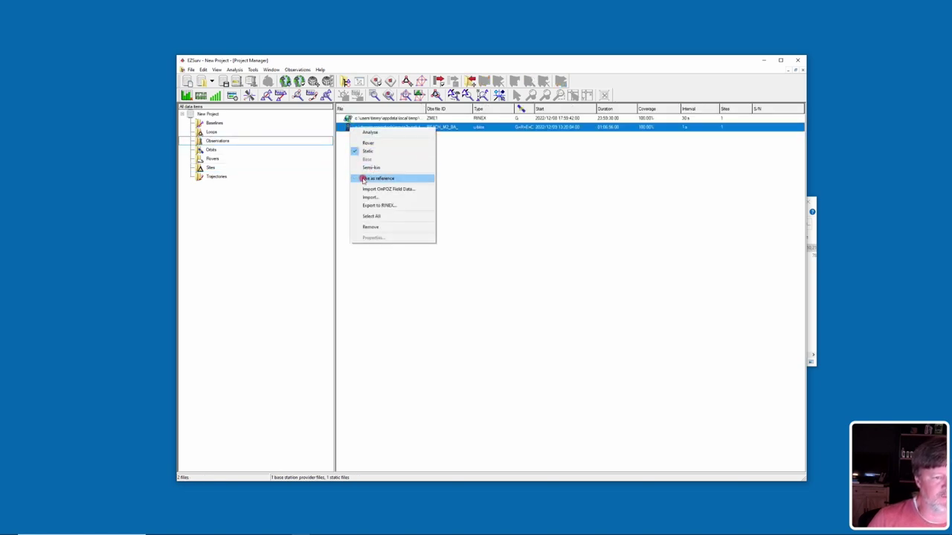
{"action": "left_click", "coordinate": [364, 180]}
{"action": "left_click", "coordinate": [441, 371]}
Remove the ZME1 base station observation and its attached results from the project.
{"action": "left_click", "coordinate": [367, 120]}
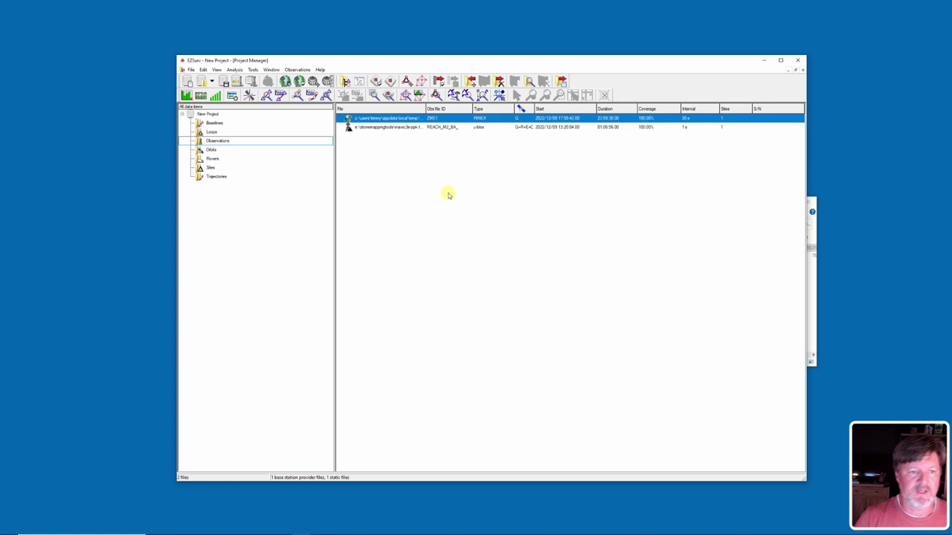
{"action": "right_click", "coordinate": [388, 119]}
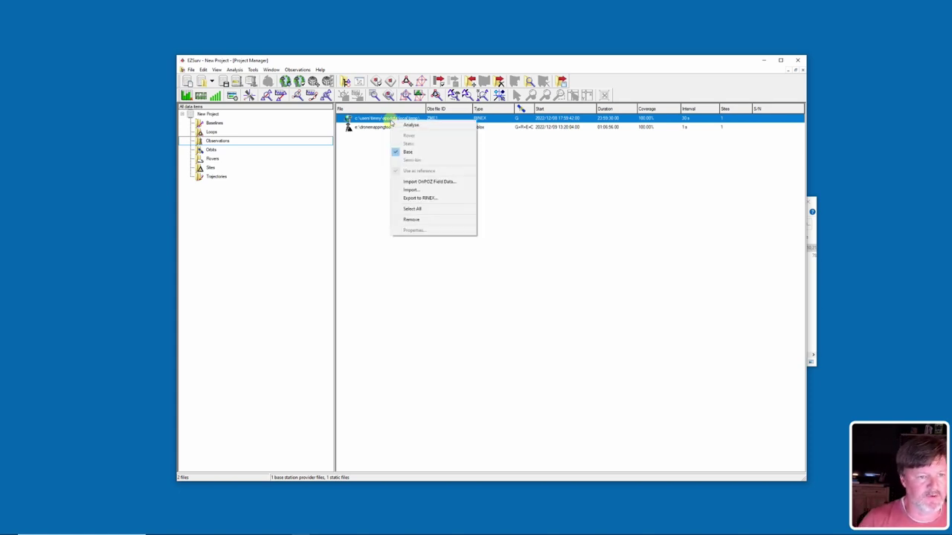
{"action": "left_click", "coordinate": [418, 220]}
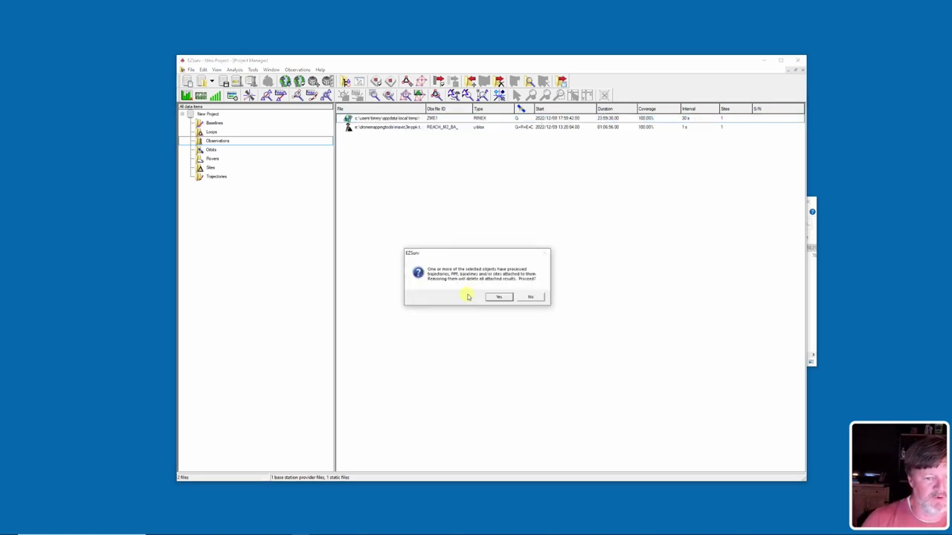
{"action": "left_click", "coordinate": [498, 296]}
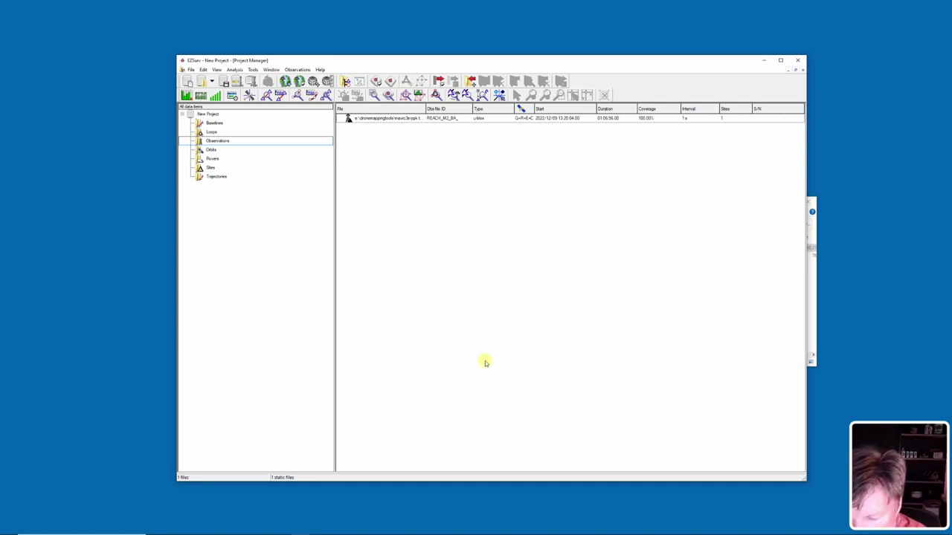
Switch to the ReachView CSV to EZSurv XML converter and load m3e ppk rover.csv from the EMLID ROVER folder as the CSV file.
{"action": "left_click", "coordinate": [764, 61]}
{"action": "left_click_drag", "start_coordinate": [524, 203], "coordinate": [418, 218]}
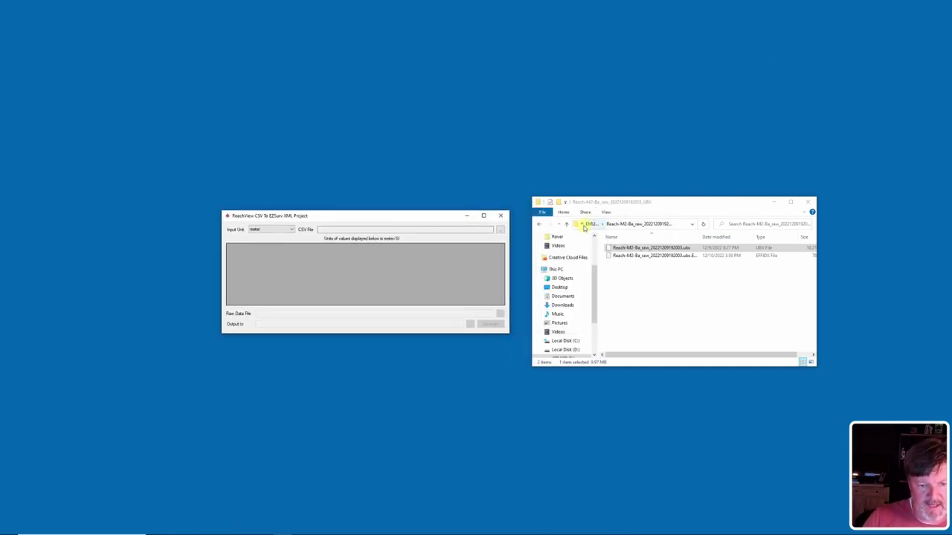
{"action": "left_click_drag", "start_coordinate": [597, 261], "coordinate": [632, 262]}
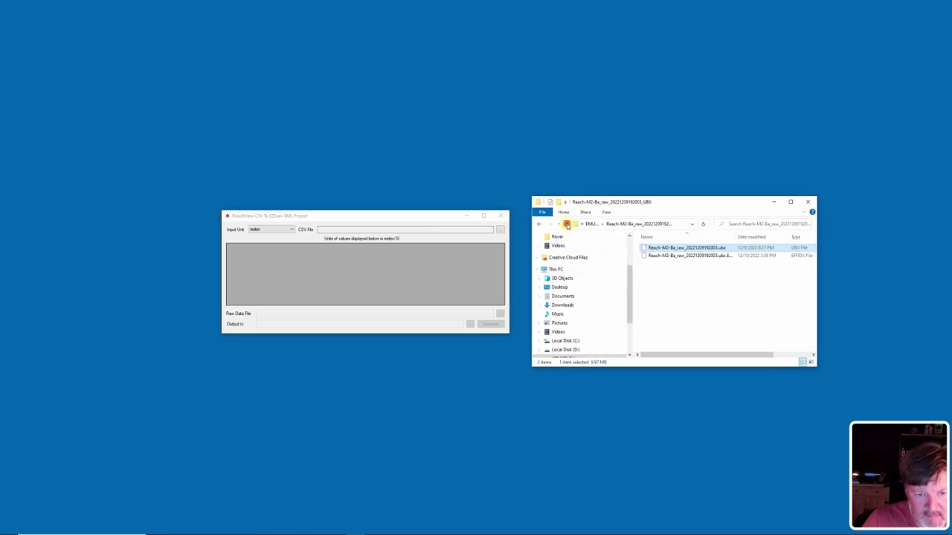
{"action": "left_click", "coordinate": [567, 224]}
{"action": "left_click", "coordinate": [567, 225]}
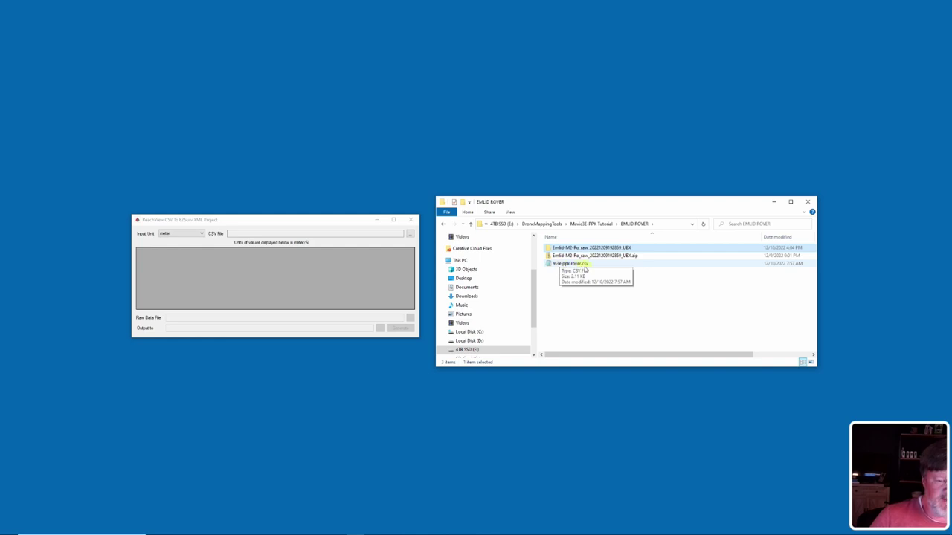
{"action": "left_click_drag", "start_coordinate": [569, 265], "coordinate": [308, 235]}
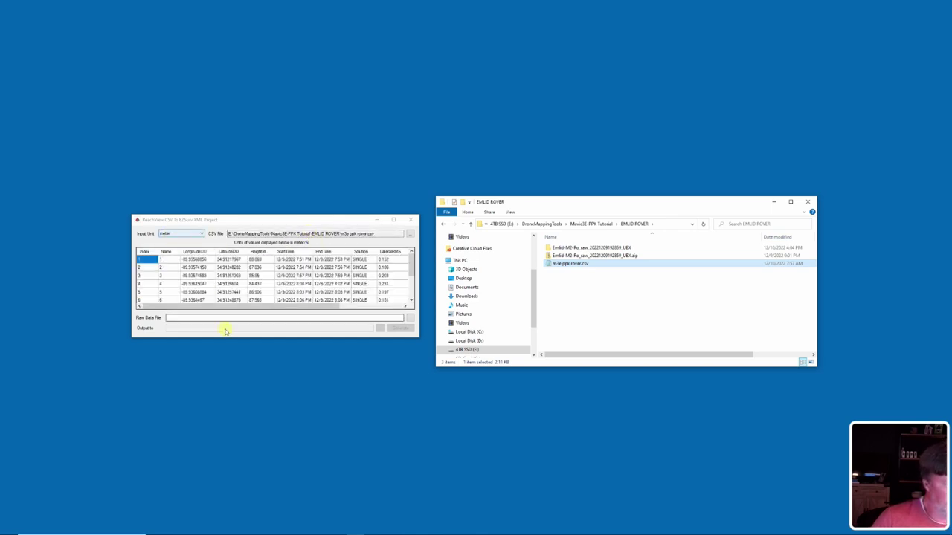
{"action": "left_click_drag", "start_coordinate": [237, 306], "coordinate": [275, 313]}
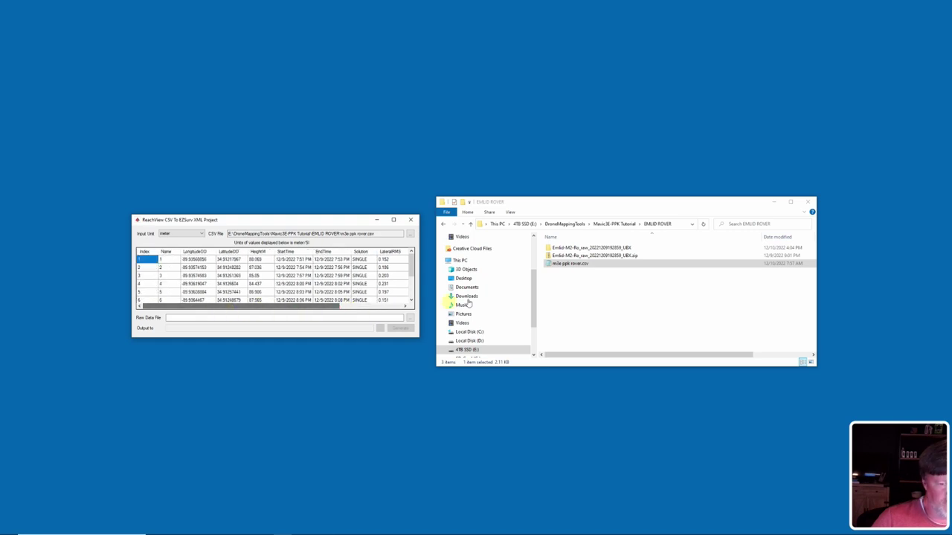
Set Emlid-M2-Ro_raw_20221209192859.UBX as the raw data file and generate the EZSurv XML project file.
{"action": "double_click", "coordinate": [581, 248]}
{"action": "left_click", "coordinate": [582, 249]}
{"action": "left_click_drag", "start_coordinate": [580, 249], "coordinate": [302, 318]}
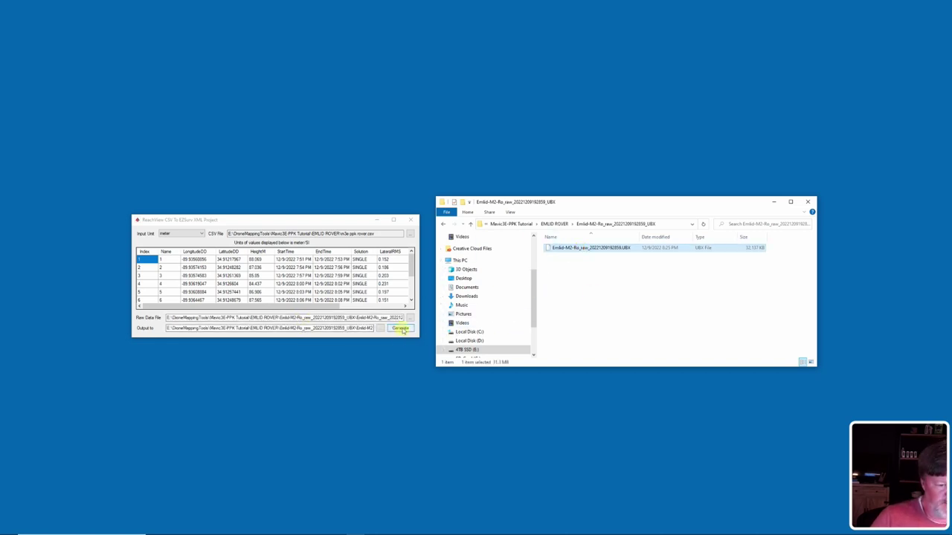
{"action": "left_click", "coordinate": [400, 328]}
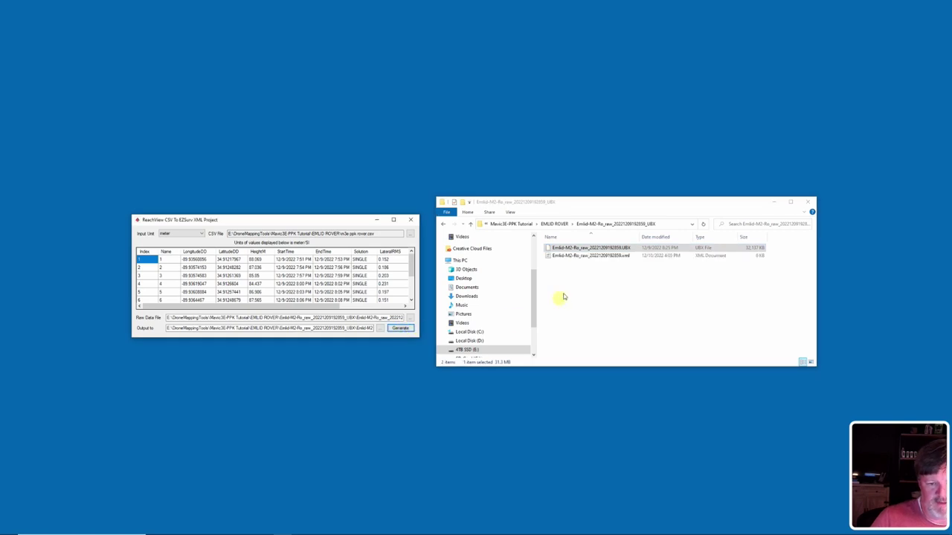
Return to EZSurv and import Emlid-M2-Ro_raw_20221209192859.xml into the project's observations.
{"action": "left_click", "coordinate": [377, 220]}
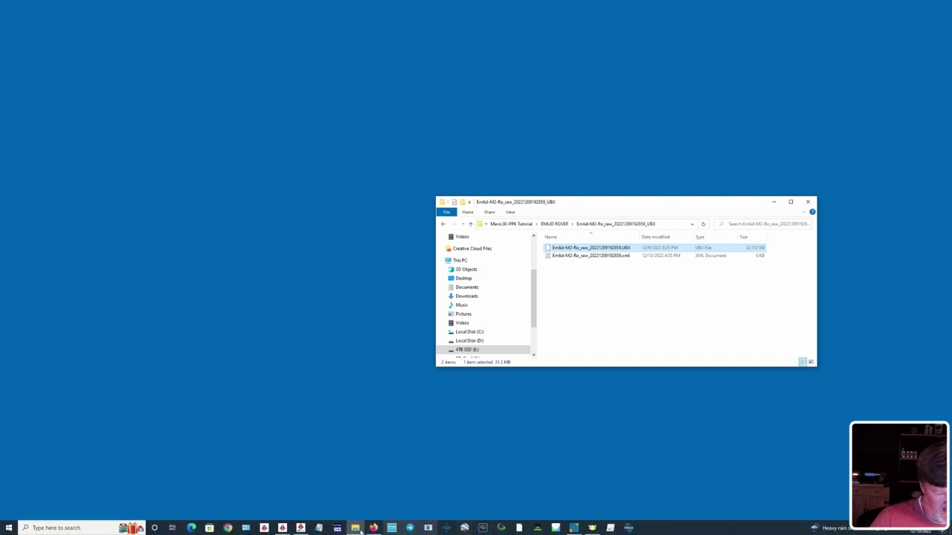
{"action": "left_click", "coordinate": [300, 528]}
{"action": "left_click", "coordinate": [737, 322]}
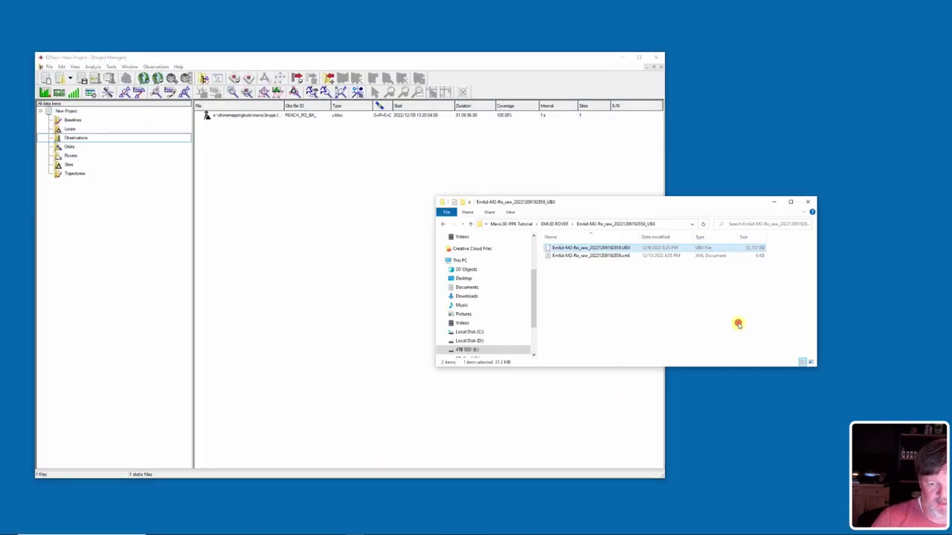
{"action": "left_click_drag", "start_coordinate": [577, 257], "coordinate": [276, 188]}
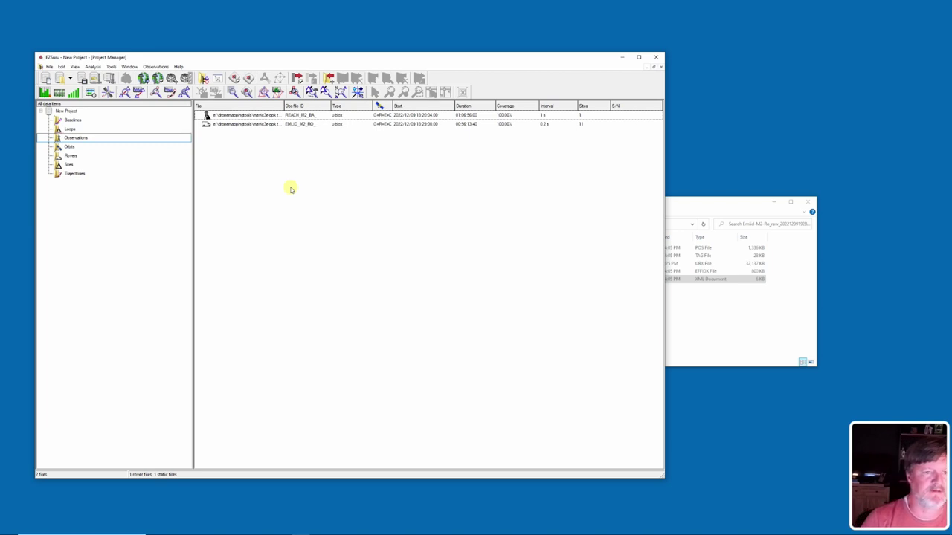
Change the antenna model of site 1's occupation to AS-ANT3BCAL.
{"action": "left_click", "coordinate": [68, 164]}
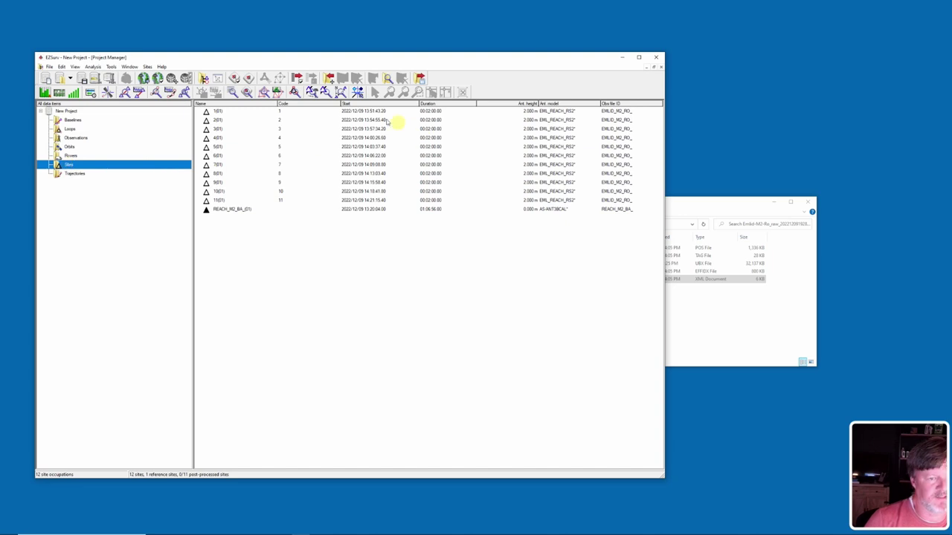
{"action": "double_click", "coordinate": [233, 113]}
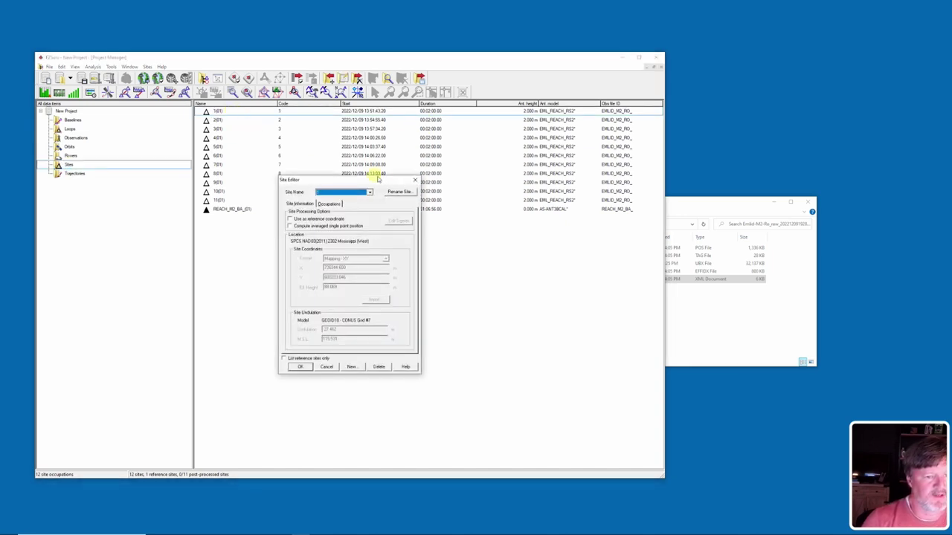
{"action": "left_click", "coordinate": [330, 204]}
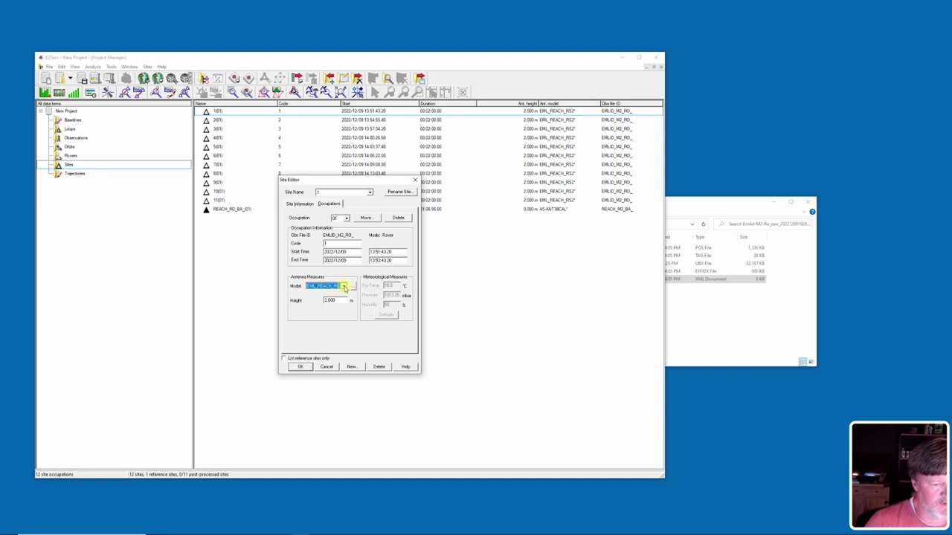
{"action": "left_click", "coordinate": [344, 287]}
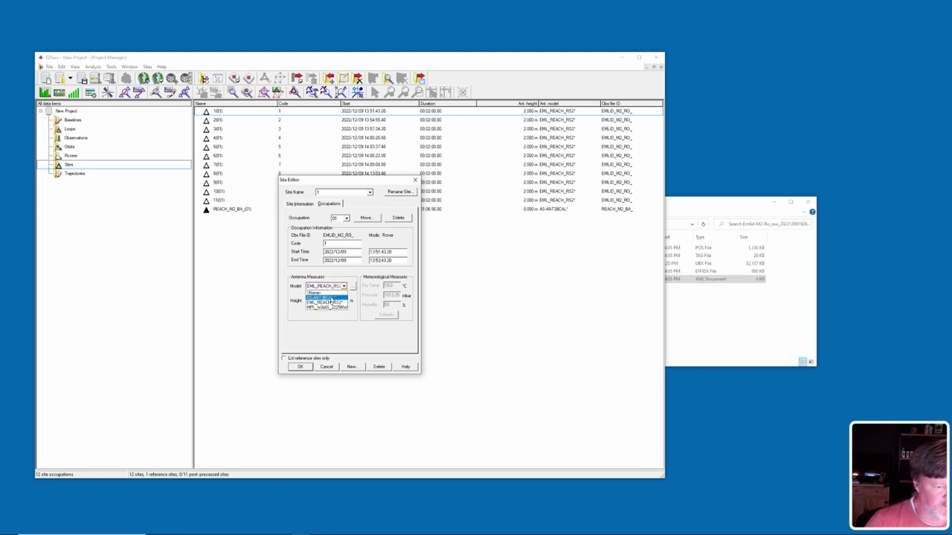
{"action": "left_click", "coordinate": [330, 297]}
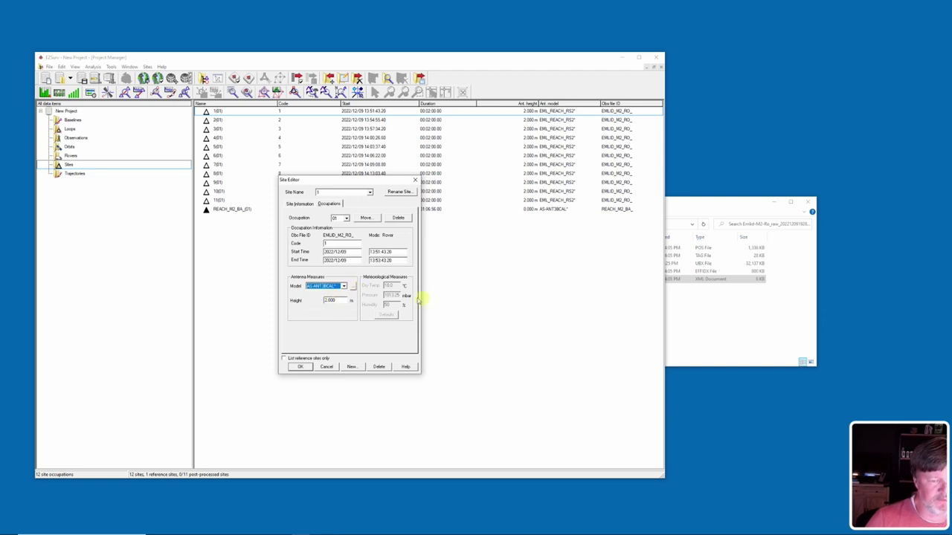
{"action": "left_click", "coordinate": [300, 366]}
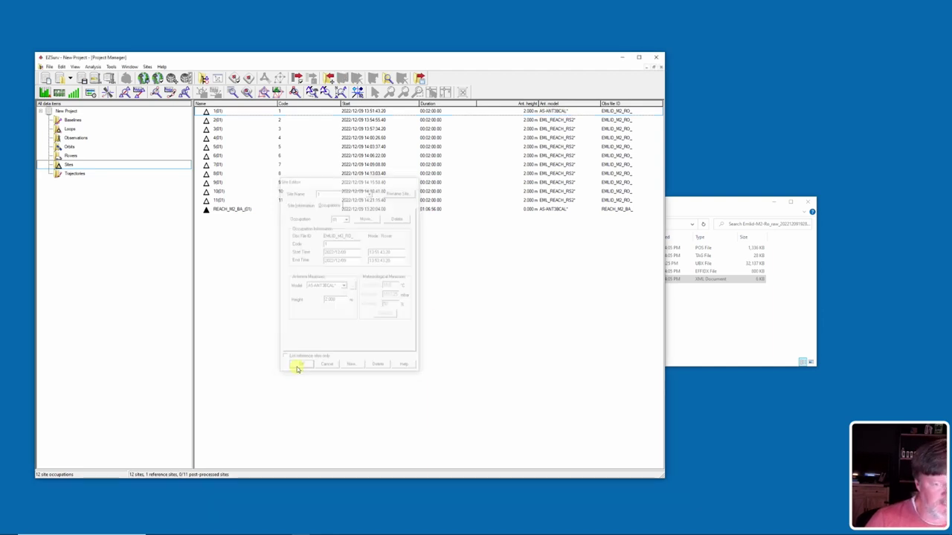
Try to assign the AS-ANT3BCAL antenna model to sites 2 through 11 together through their shared properties.
{"action": "left_click", "coordinate": [370, 120]}
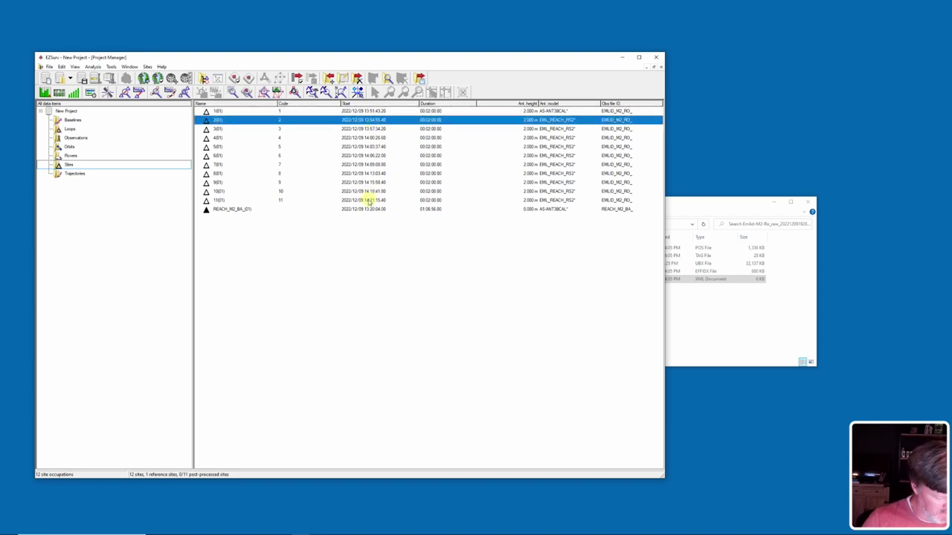
{"action": "left_click", "coordinate": [368, 200], "text": "shift"}
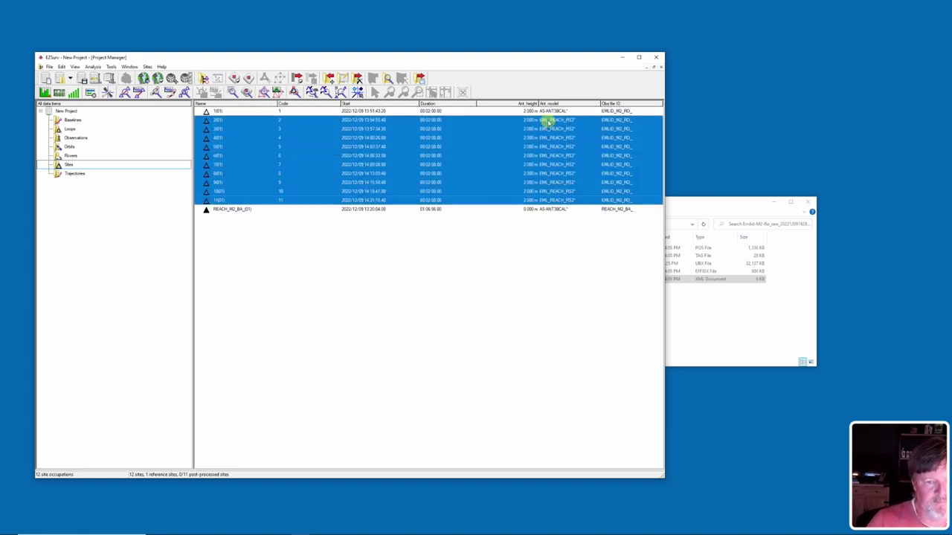
{"action": "right_click", "coordinate": [550, 120]}
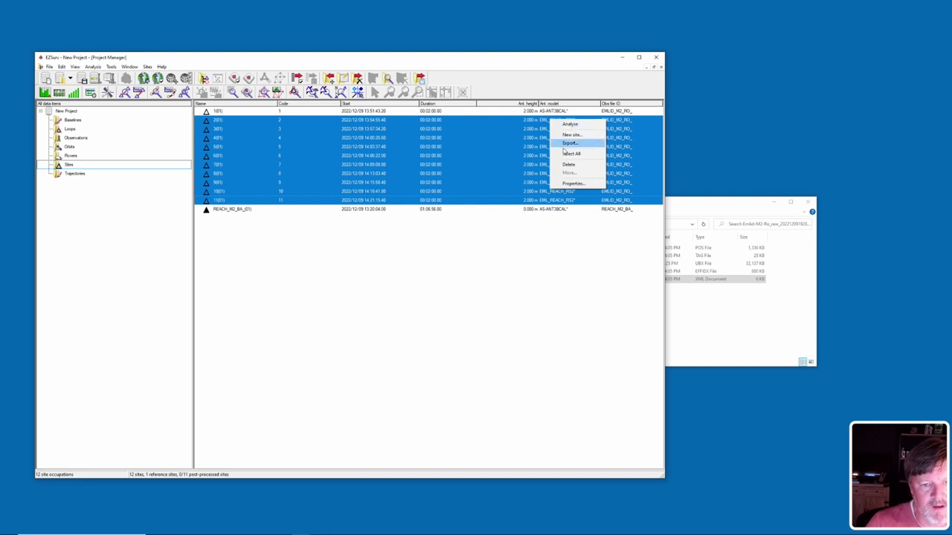
{"action": "left_click", "coordinate": [566, 185]}
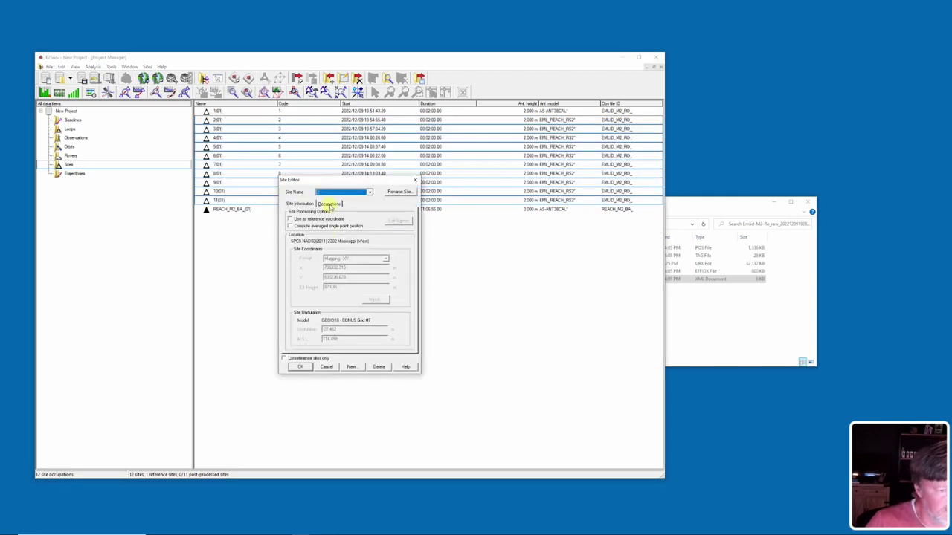
{"action": "left_click", "coordinate": [330, 204]}
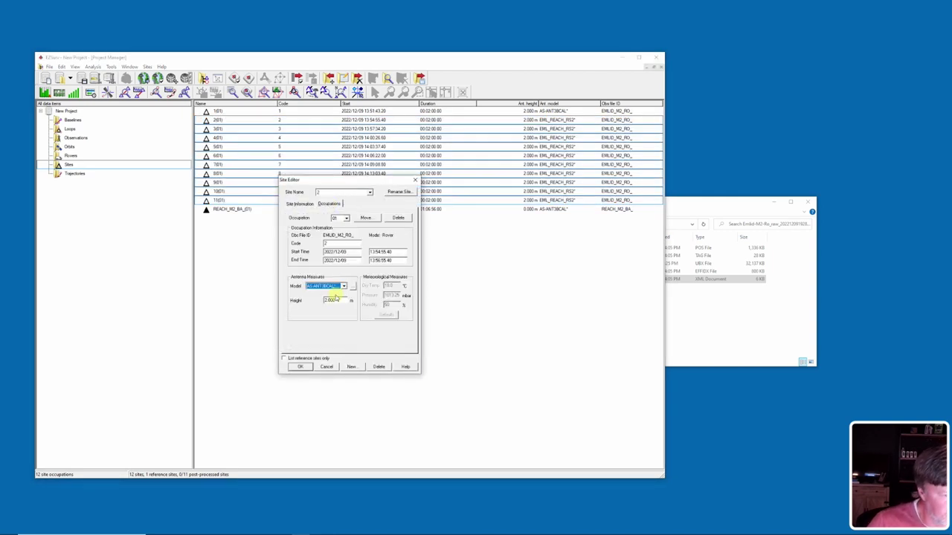
{"action": "left_click", "coordinate": [299, 367]}
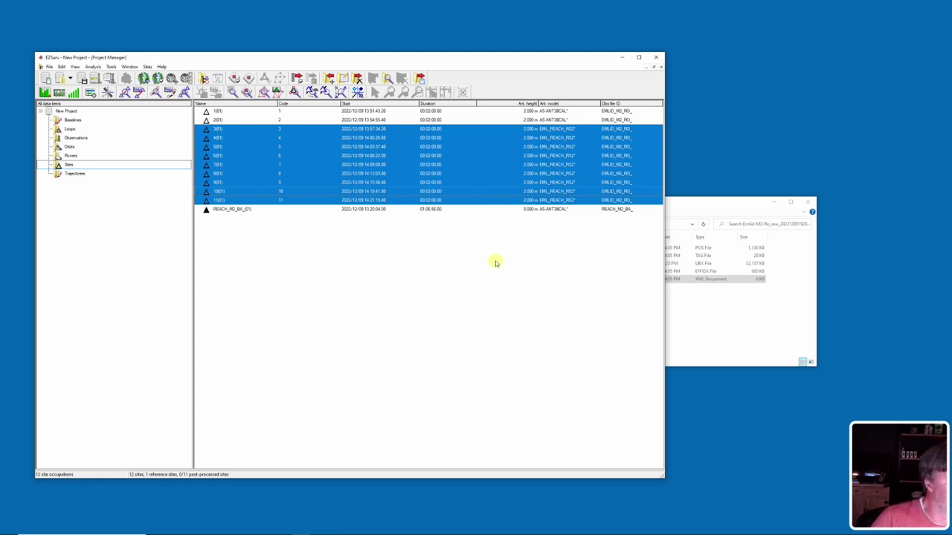
Assign the AS-ANT3BCAL antenna model to the occupations of sites 3 and 4, one at a time.
{"action": "double_click", "coordinate": [538, 128]}
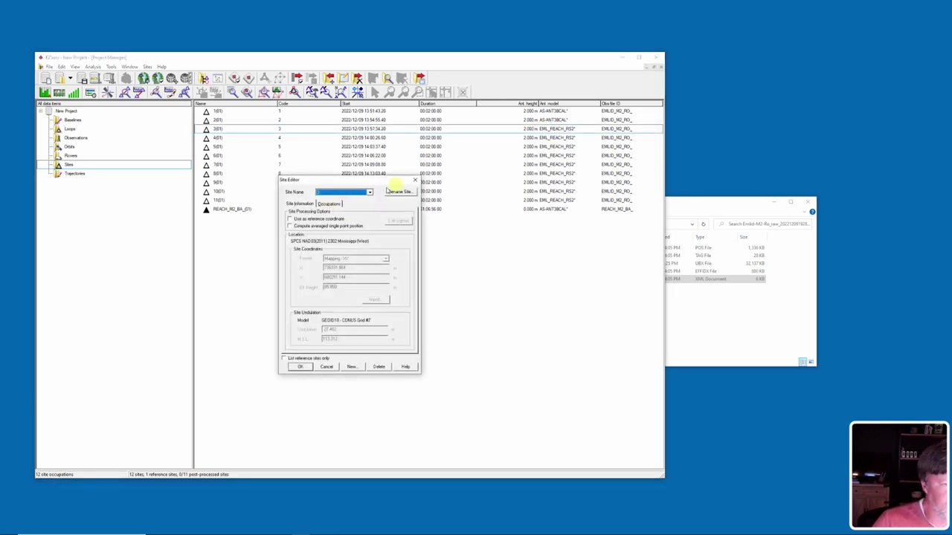
{"action": "left_click", "coordinate": [330, 204]}
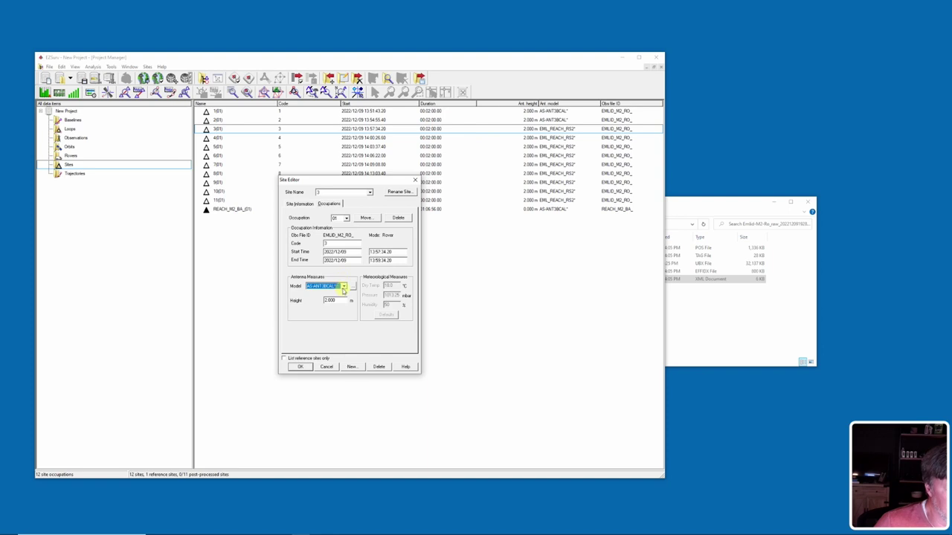
{"action": "left_click", "coordinate": [299, 366]}
{"action": "left_click", "coordinate": [536, 139]}
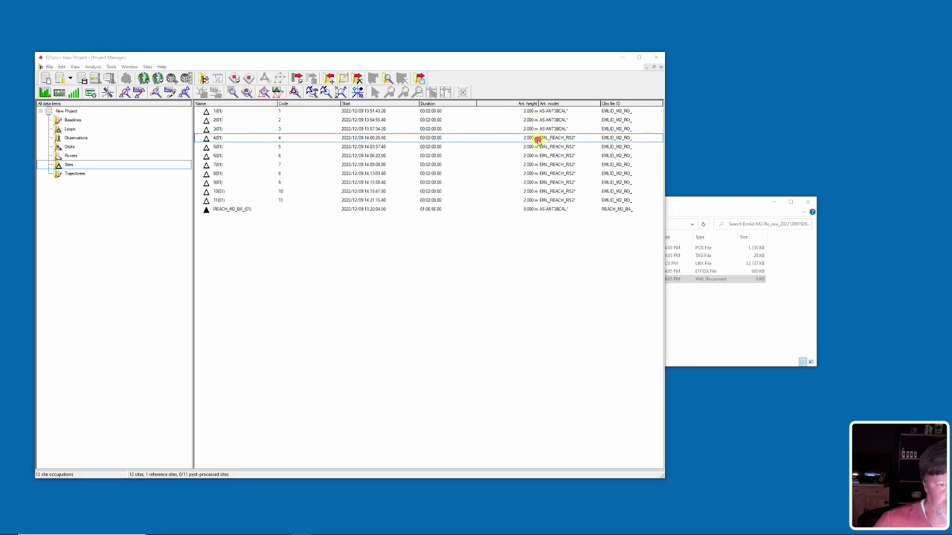
{"action": "double_click", "coordinate": [536, 139]}
{"action": "left_click", "coordinate": [329, 204]}
{"action": "left_click", "coordinate": [299, 366]}
Assign the AS-ANT3BCAL antenna model to the occupations of sites 5 through 11, one at a time.
{"action": "double_click", "coordinate": [531, 147]}
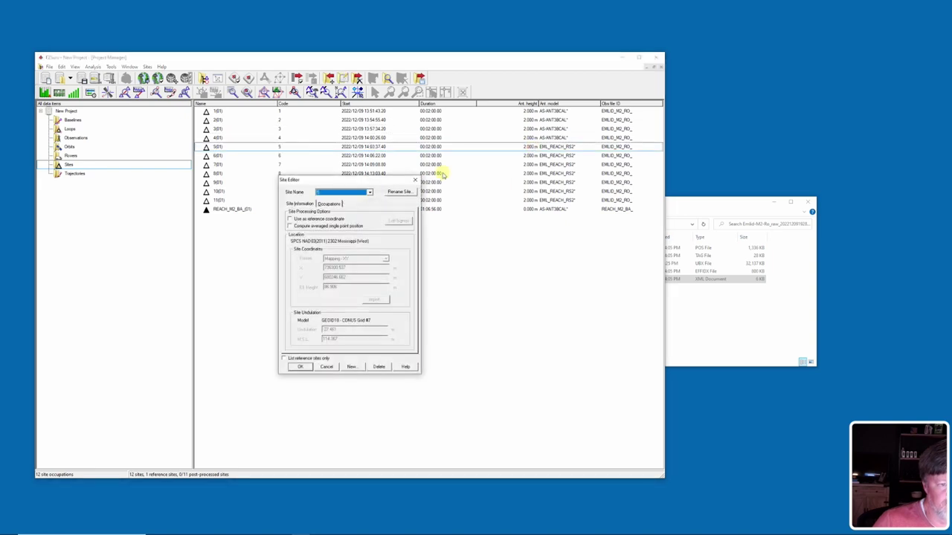
{"action": "left_click", "coordinate": [328, 204]}
{"action": "left_click", "coordinate": [301, 366]}
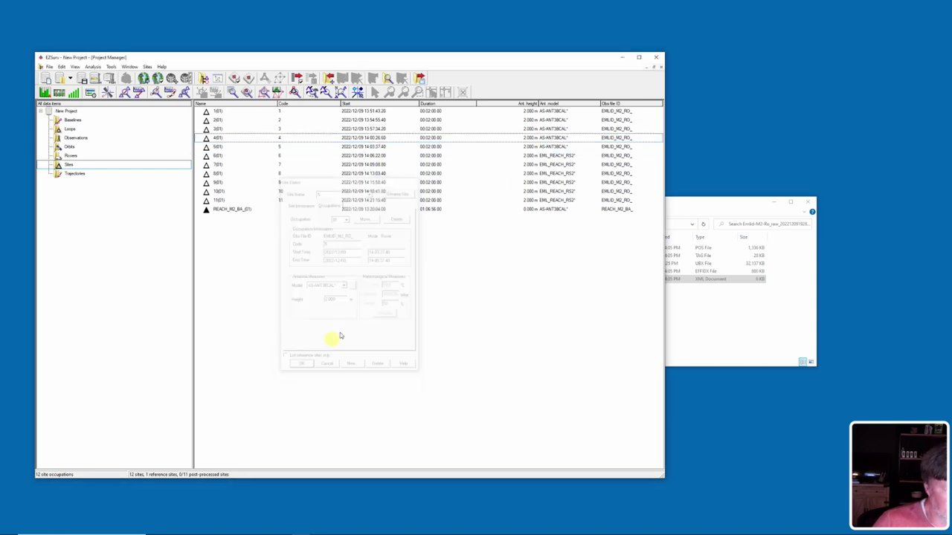
{"action": "double_click", "coordinate": [532, 155]}
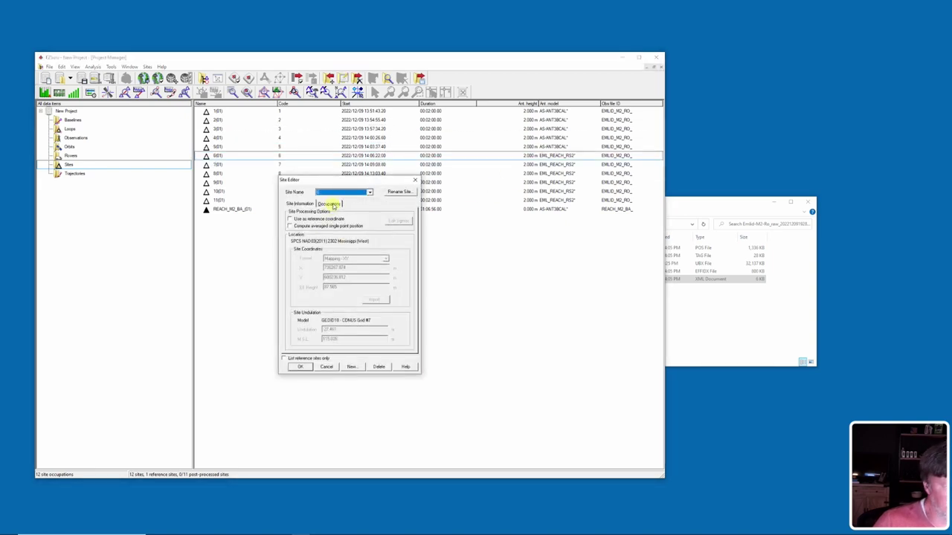
{"action": "left_click", "coordinate": [330, 204]}
{"action": "left_click", "coordinate": [300, 366]}
{"action": "left_click", "coordinate": [538, 191]}
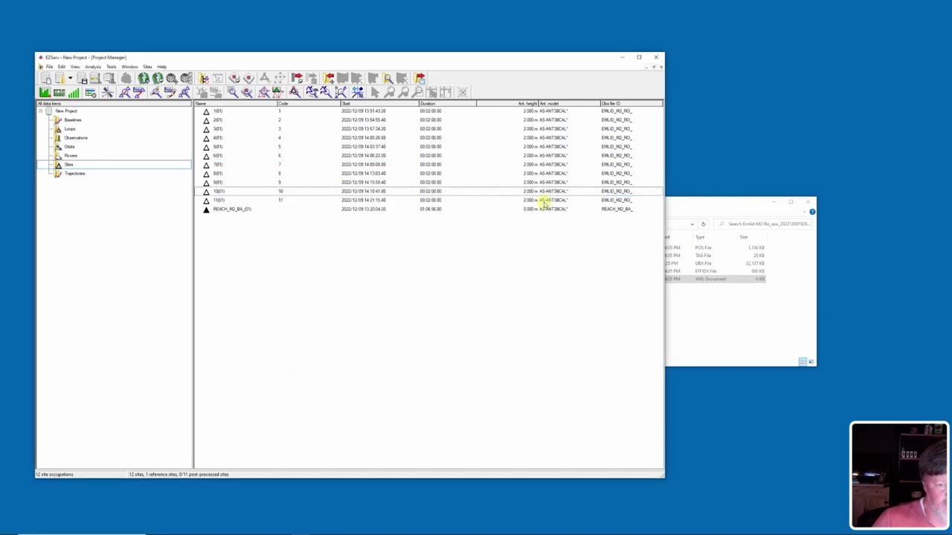
Run automatic processing on the project's observations and display the post-processed coordinates report.
{"action": "left_click", "coordinate": [79, 138]}
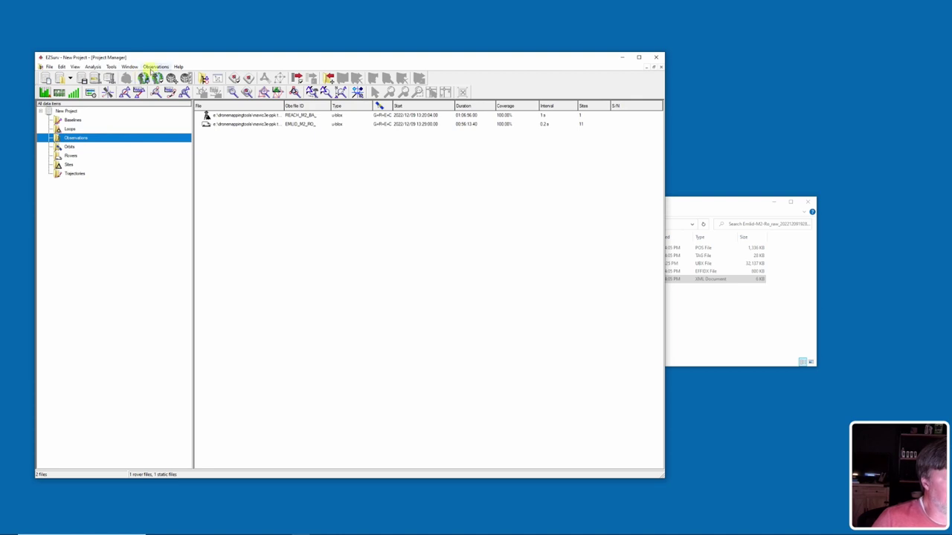
{"action": "left_click", "coordinate": [111, 67]}
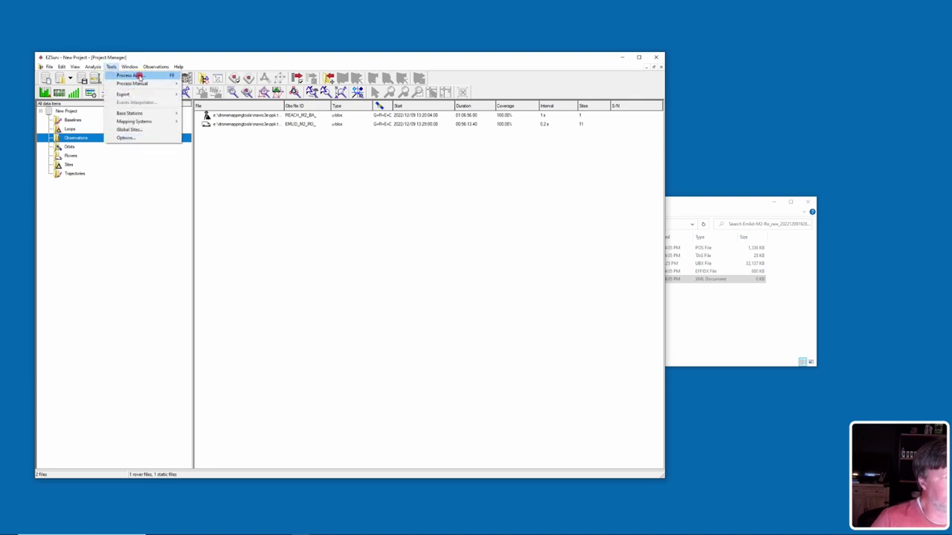
{"action": "left_click", "coordinate": [138, 75]}
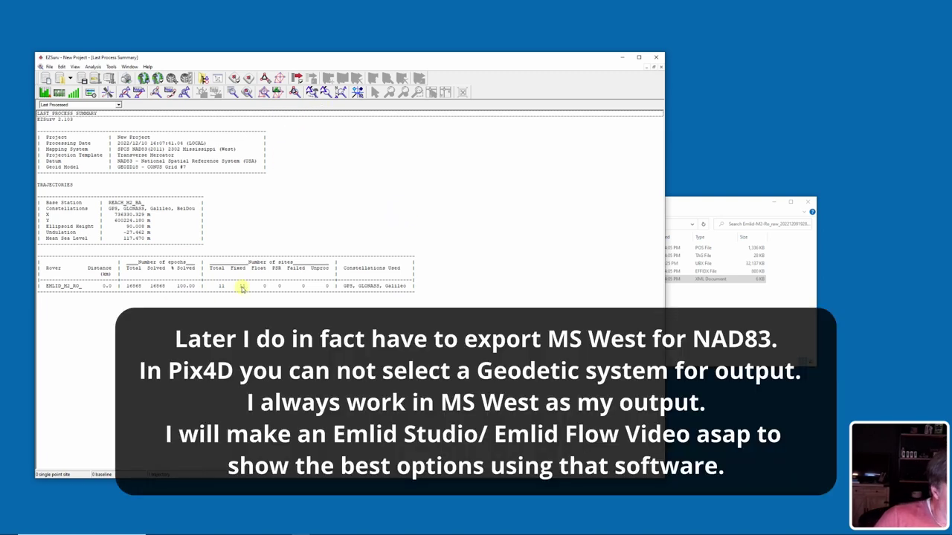
{"action": "left_click", "coordinate": [325, 90]}
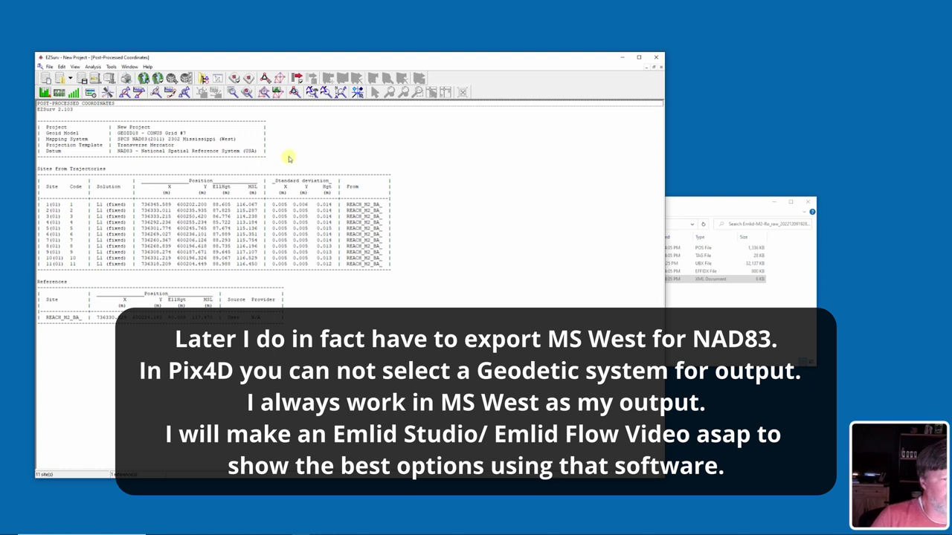
Change the project's mapping system to the geographic system Geo NAD83(2011).
{"action": "left_click", "coordinate": [111, 66]}
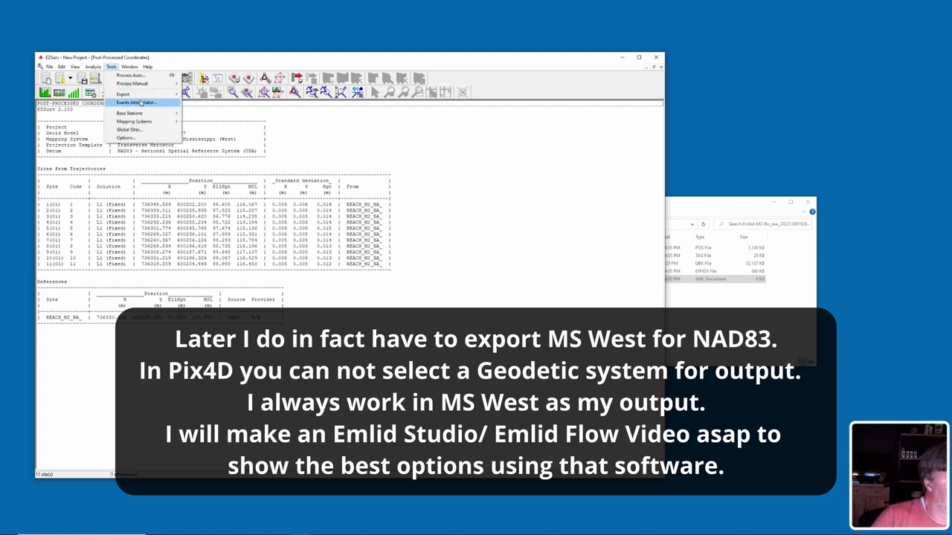
{"action": "mouse_move", "coordinate": [149, 86]}
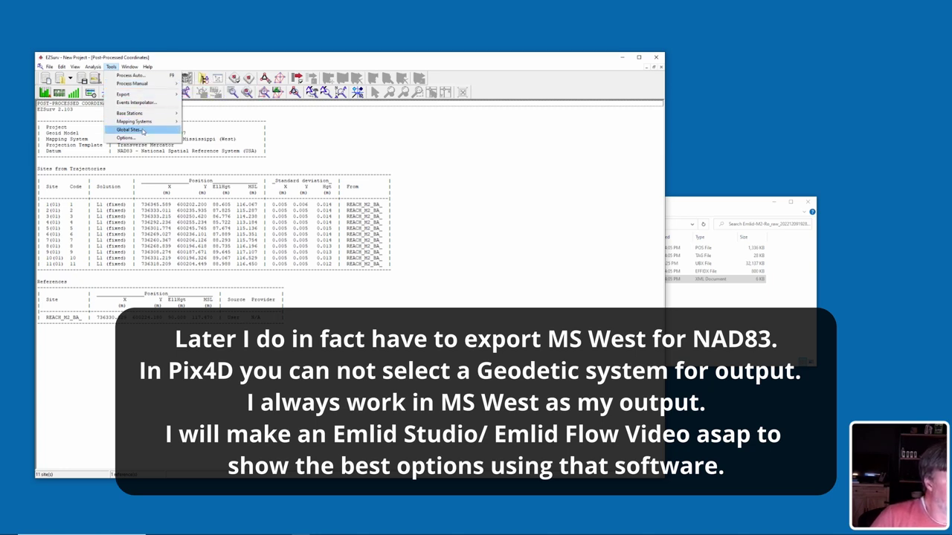
{"action": "mouse_move", "coordinate": [149, 122]}
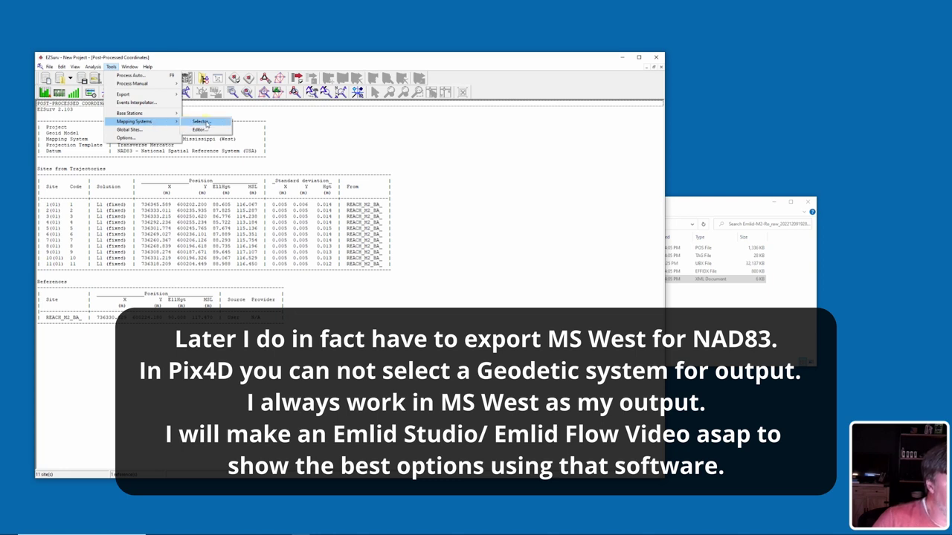
{"action": "left_click", "coordinate": [206, 124]}
{"action": "scroll", "coordinate": [408, 264], "scroll_direction": "down", "scroll_amount": 5}
{"action": "left_click_drag", "start_coordinate": [420, 258], "coordinate": [422, 223]}
{"action": "left_click", "coordinate": [265, 251]}
{"action": "left_click", "coordinate": [278, 258]}
{"action": "left_click", "coordinate": [306, 264]}
{"action": "left_click", "coordinate": [443, 212]}
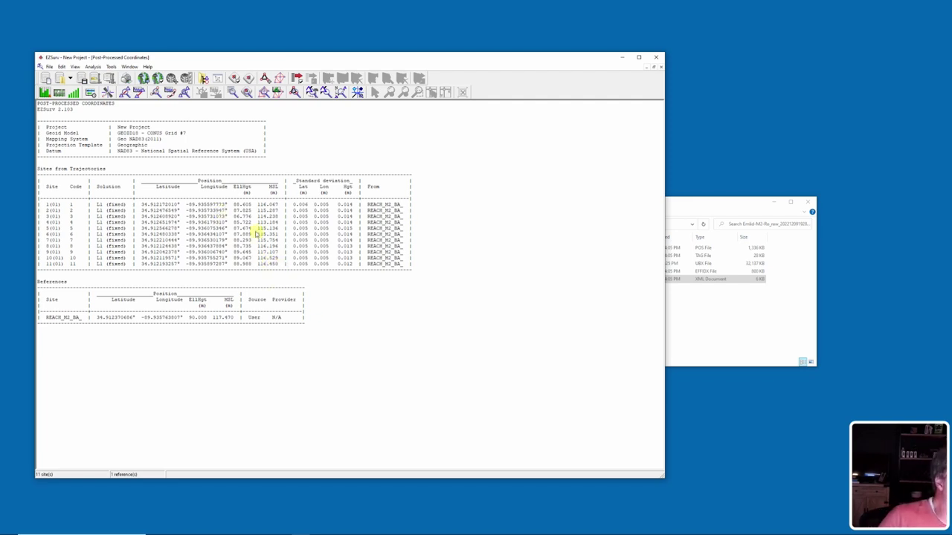
Save the post-processed coordinates report in the EMLID ROVER folder as "PostProcessedCoordinates-NAD83 geo Geoid18.txt".
{"action": "right_click", "coordinate": [334, 139]}
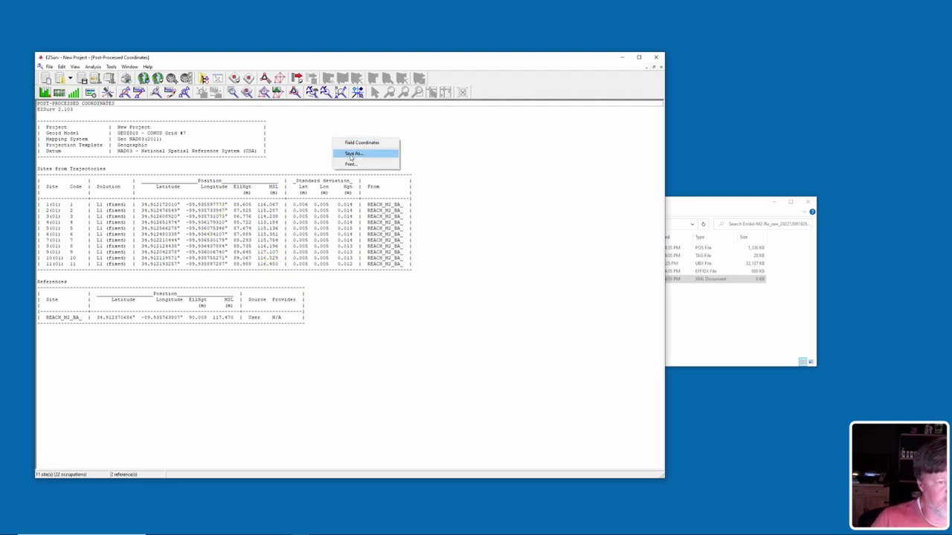
{"action": "left_click", "coordinate": [351, 154]}
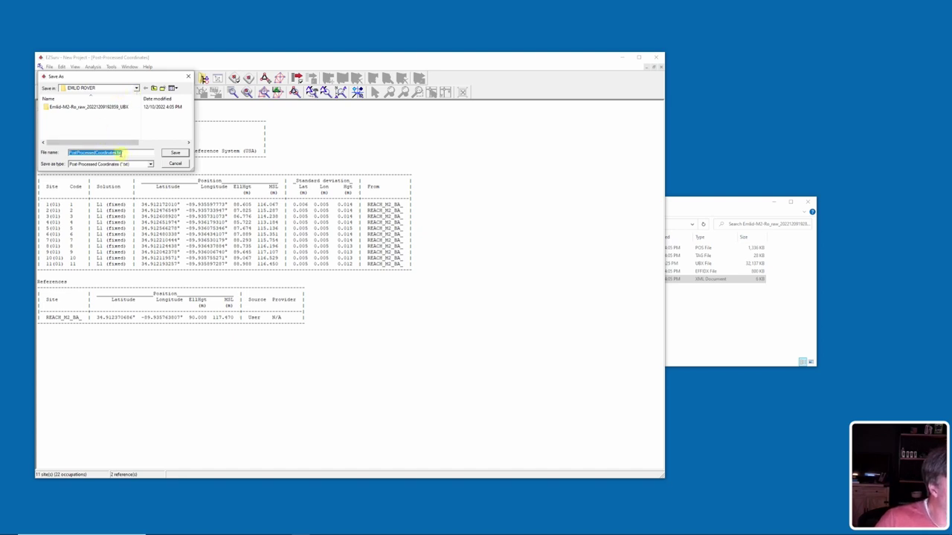
{"action": "left_click", "coordinate": [117, 152]}
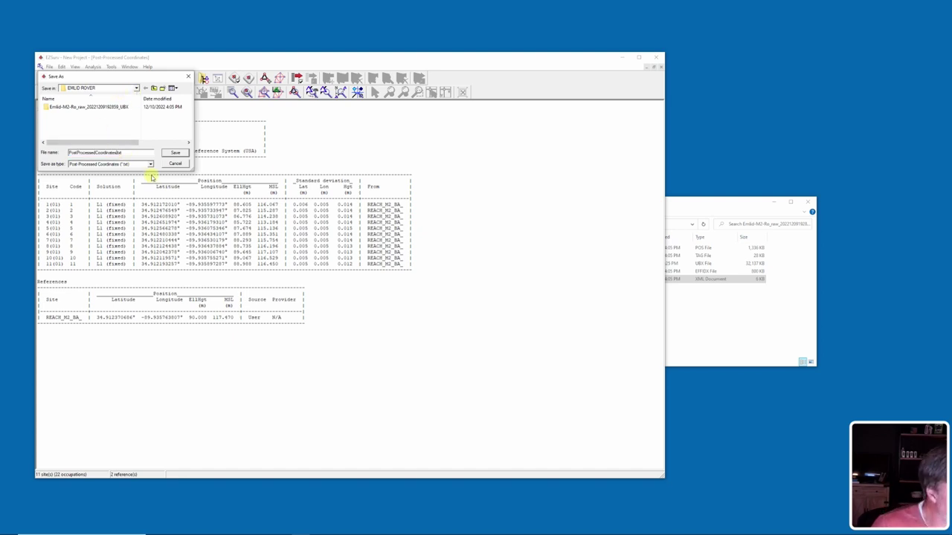
{"action": "type", "text": "-NAD"}
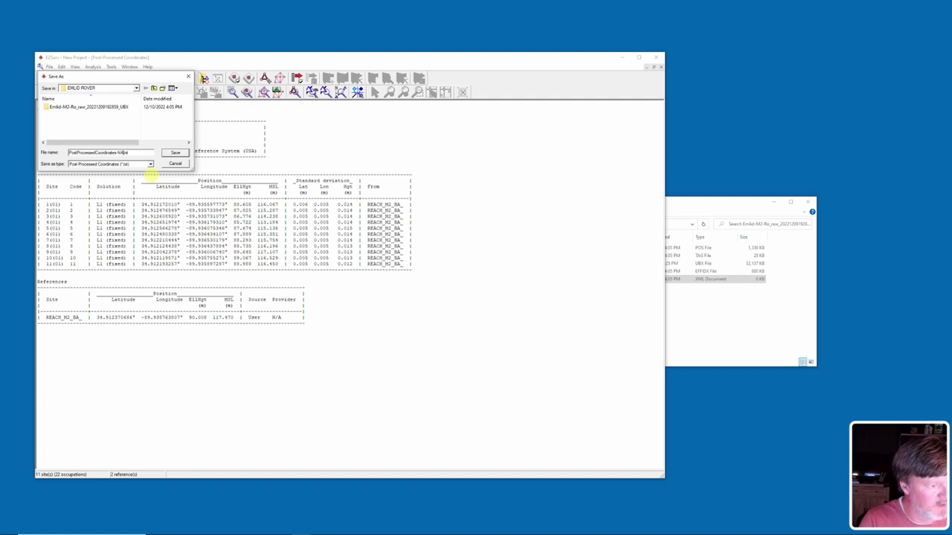
{"action": "type", "text": "83 geo"}
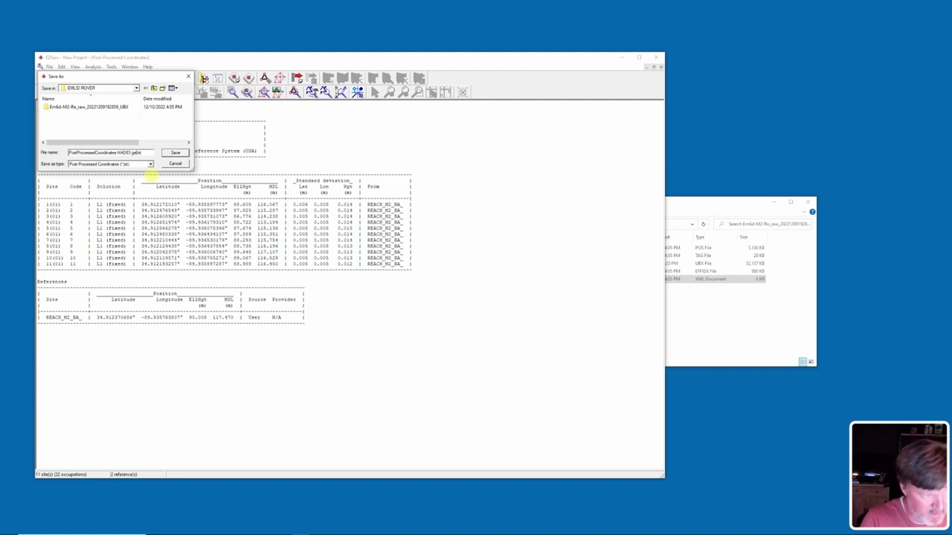
{"action": "type", "text": " Geoid"}
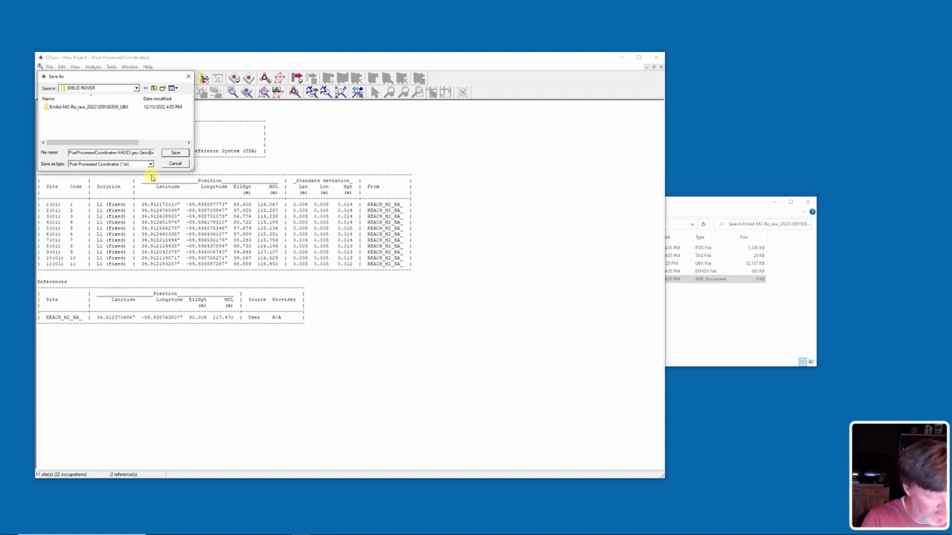
{"action": "type", "text": "18"}
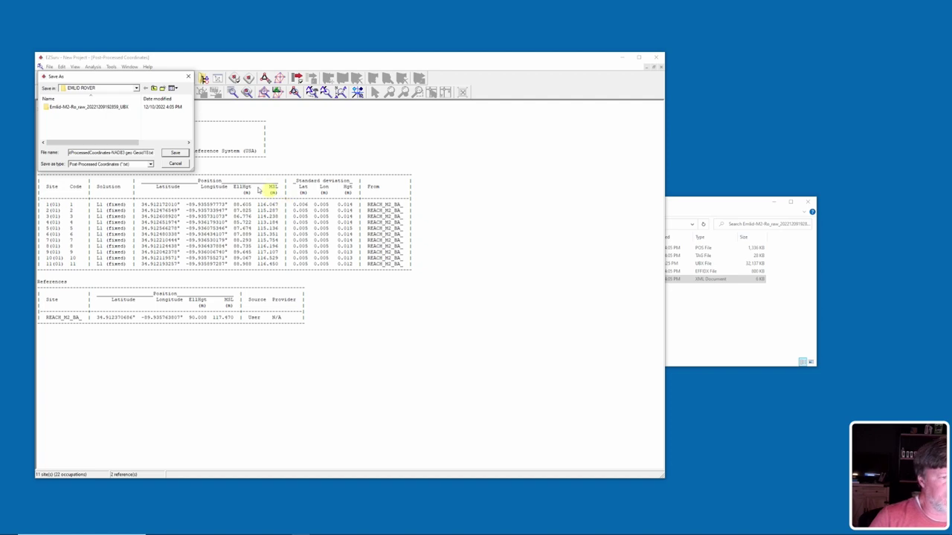
{"action": "left_click", "coordinate": [175, 153]}
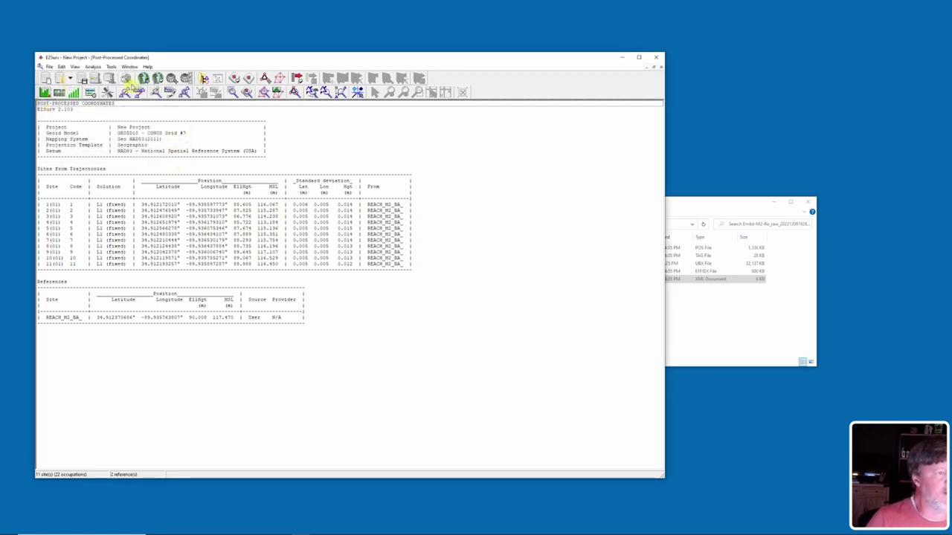
Start a site export of the post-processed coordinates and check which fields the CSV State Plane profile includes.
{"action": "left_click", "coordinate": [111, 67]}
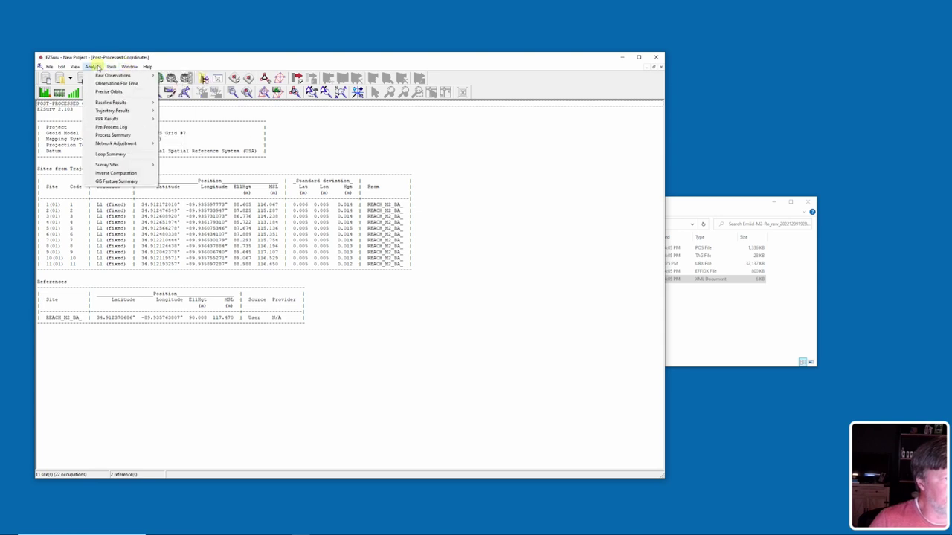
{"action": "mouse_move", "coordinate": [124, 95]}
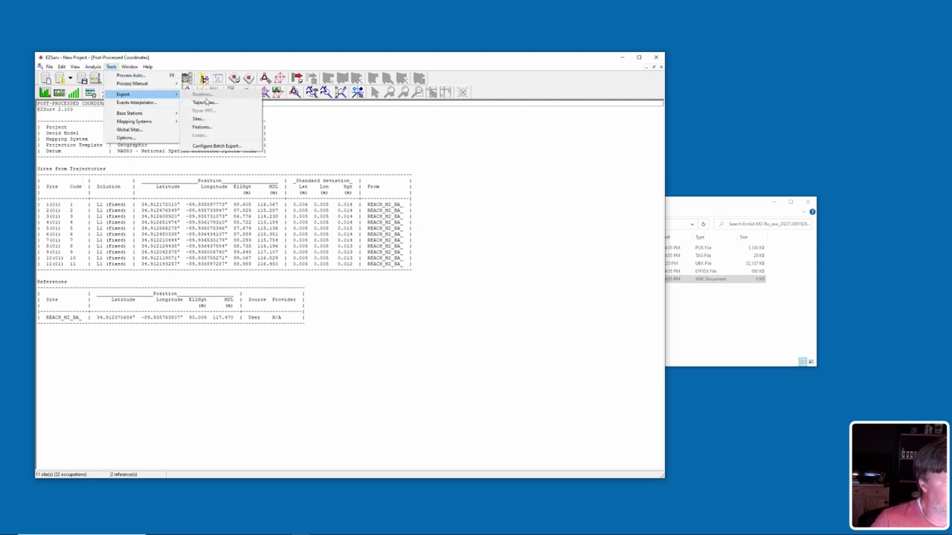
{"action": "left_click", "coordinate": [208, 121]}
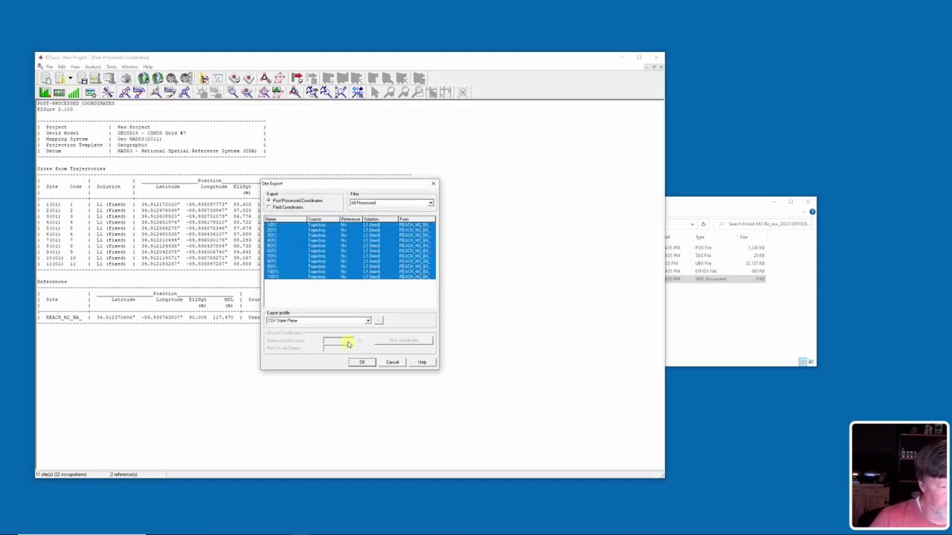
{"action": "left_click", "coordinate": [378, 321]}
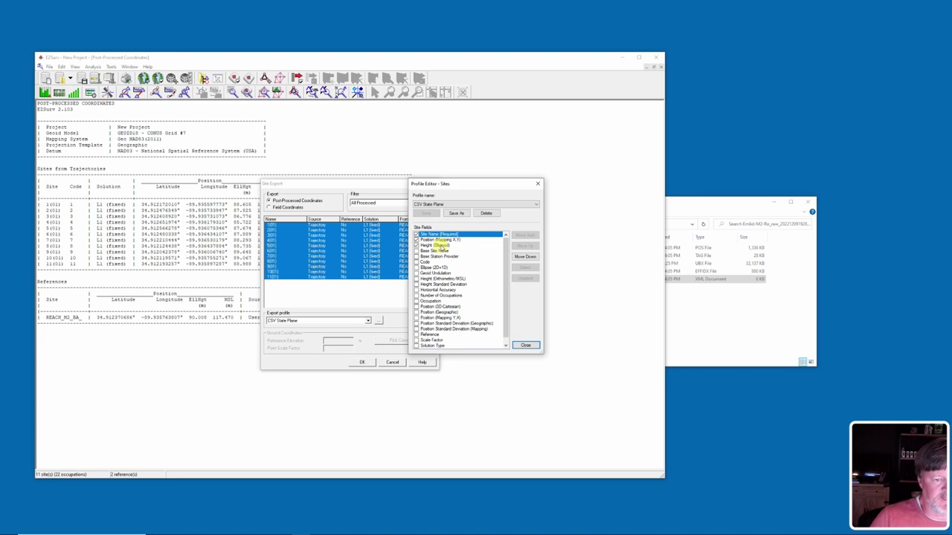
{"action": "left_click", "coordinate": [526, 346]}
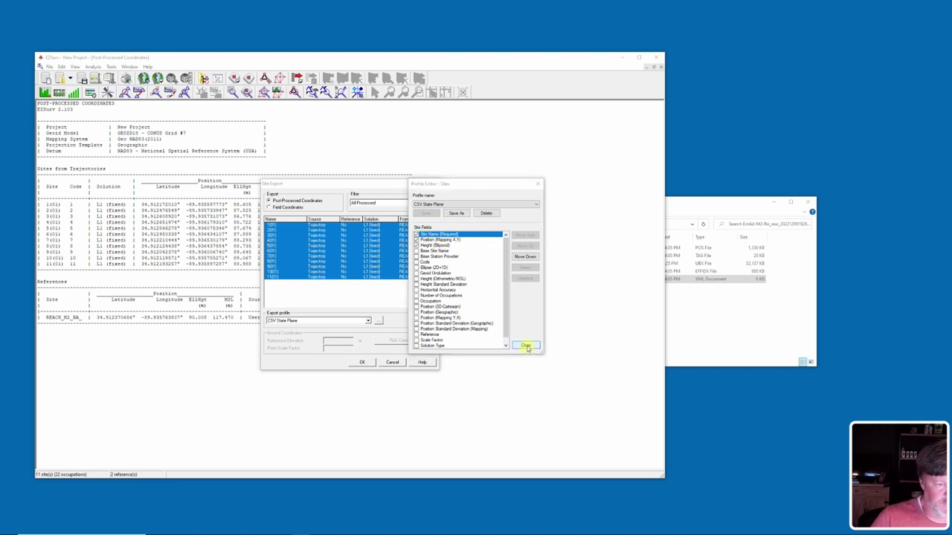
{"action": "left_click", "coordinate": [363, 363]}
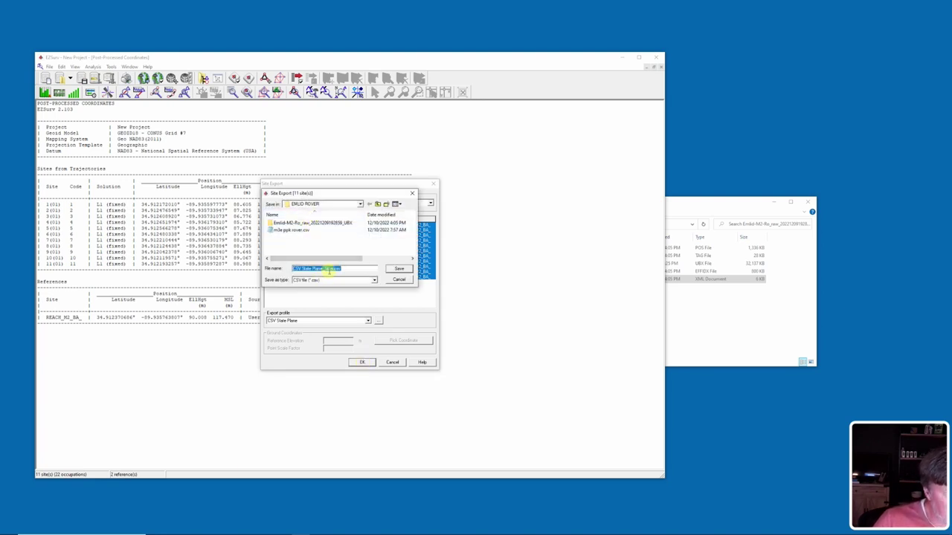
{"action": "left_click", "coordinate": [332, 269]}
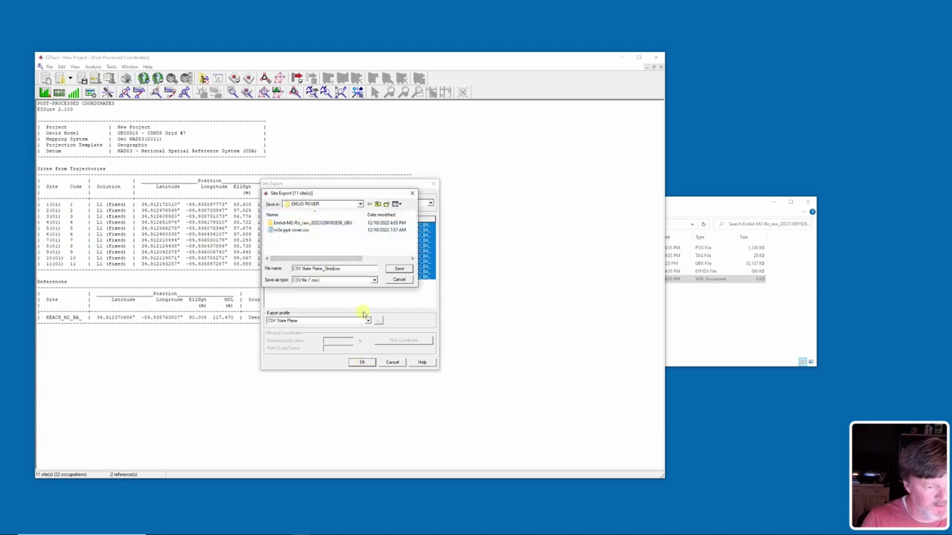
{"action": "key", "text": "BackSpace"}
{"action": "key", "text": "BackSpace"}
{"action": "key", "text": "BackSpace"}
{"action": "key", "text": "BackSpace"}
{"action": "key", "text": "BackSpace"}
{"action": "key", "text": "BackSpace"}
{"action": "key", "text": "BackSpace"}
{"action": "key", "text": "BackSpace"}
{"action": "key", "text": "BackSpace"}
{"action": "key", "text": "BackSpace"}
{"action": "key", "text": "BackSpace"}
{"action": "key", "text": "BackSpace"}
{"action": "key", "text": "BackSpace"}
{"action": "key", "text": "BackSpace"}
{"action": "key", "text": "BackSpace"}
{"action": "key", "text": "BackSpace"}
{"action": "key", "text": "BackSpace"}
{"action": "key", "text": "BackSpace"}
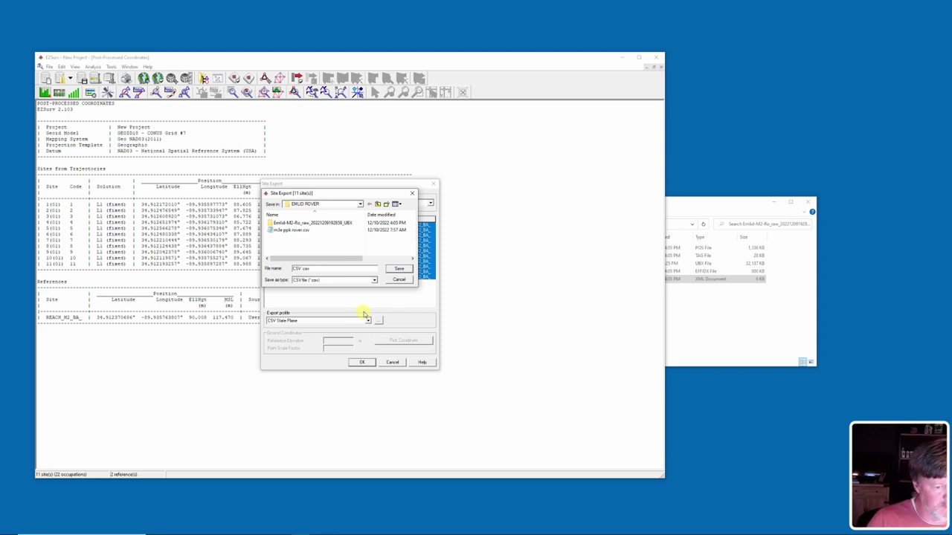
{"action": "left_click", "coordinate": [399, 279]}
{"action": "left_click", "coordinate": [378, 320]}
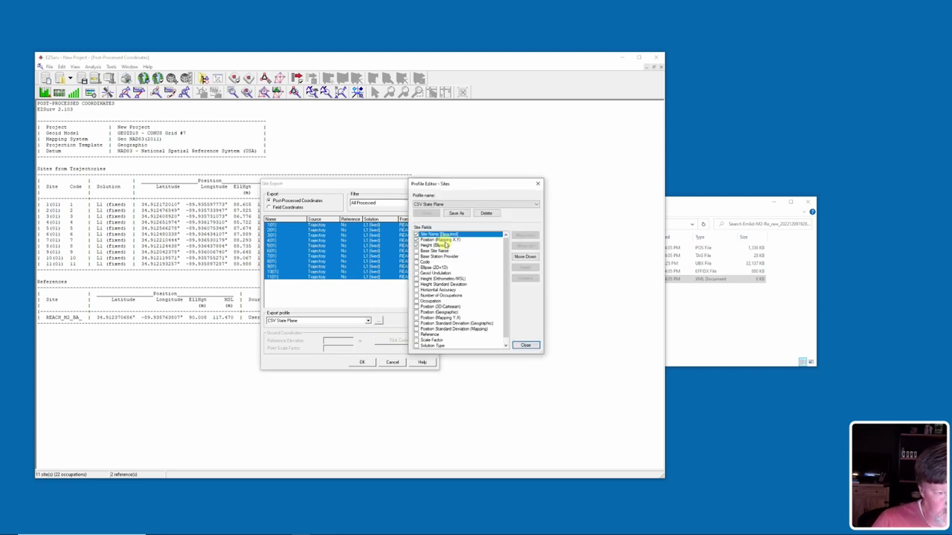
{"action": "left_click", "coordinate": [523, 347]}
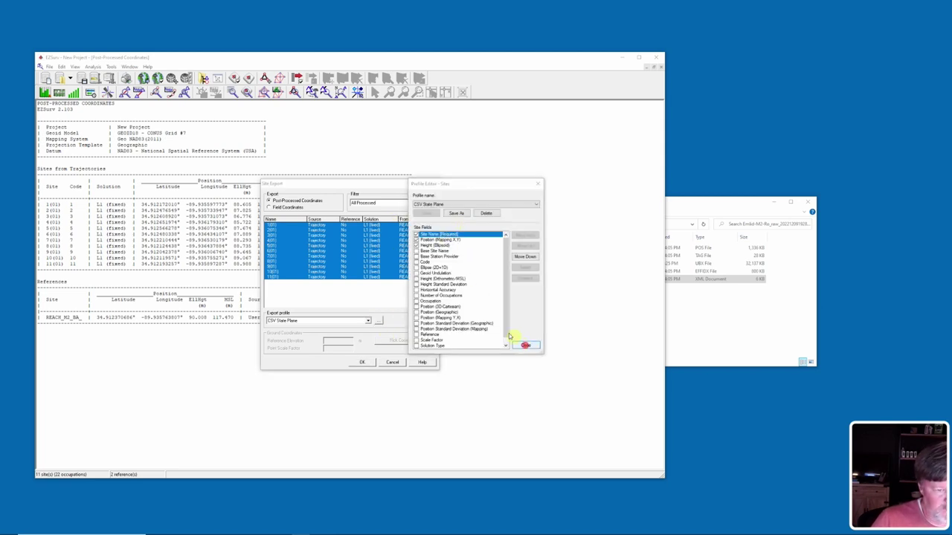
Choose the Agisoft-Lat-Lon export profile, exclude its Height (Orthometric/MSL) field and save the modified profile.
{"action": "left_click", "coordinate": [368, 321]}
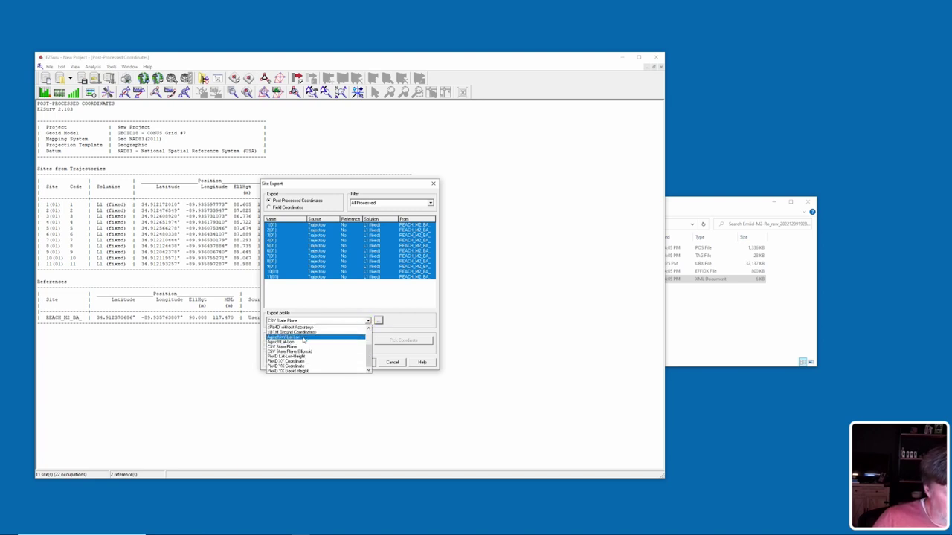
{"action": "left_click", "coordinate": [291, 342]}
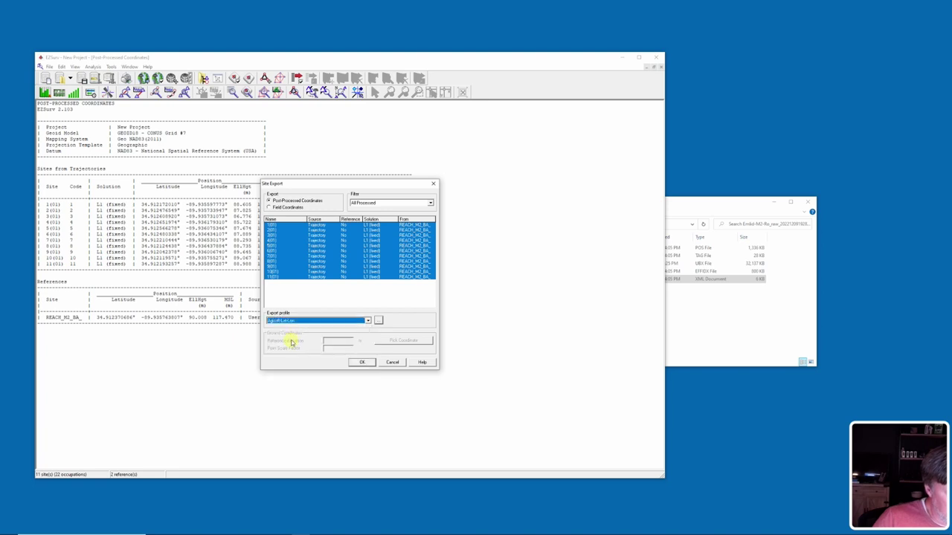
{"action": "left_click", "coordinate": [378, 321]}
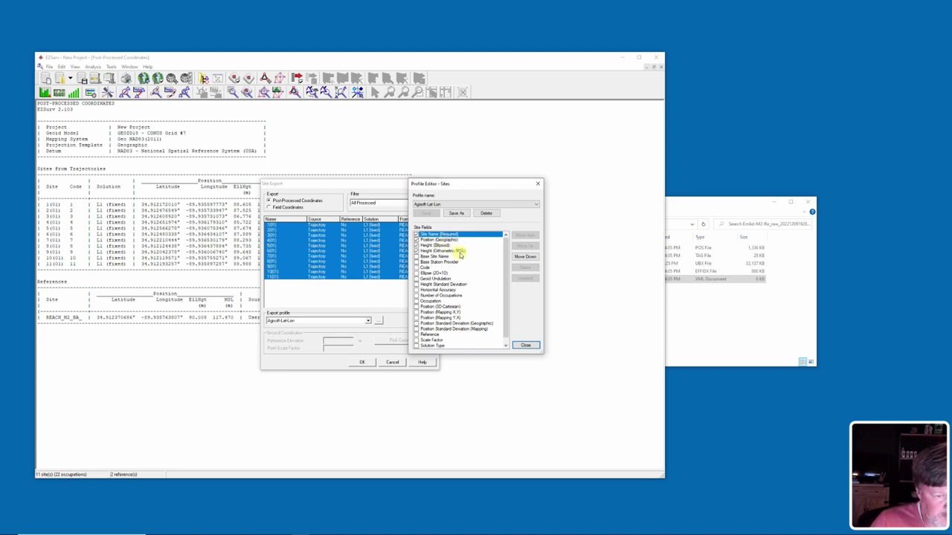
{"action": "left_click", "coordinate": [422, 251]}
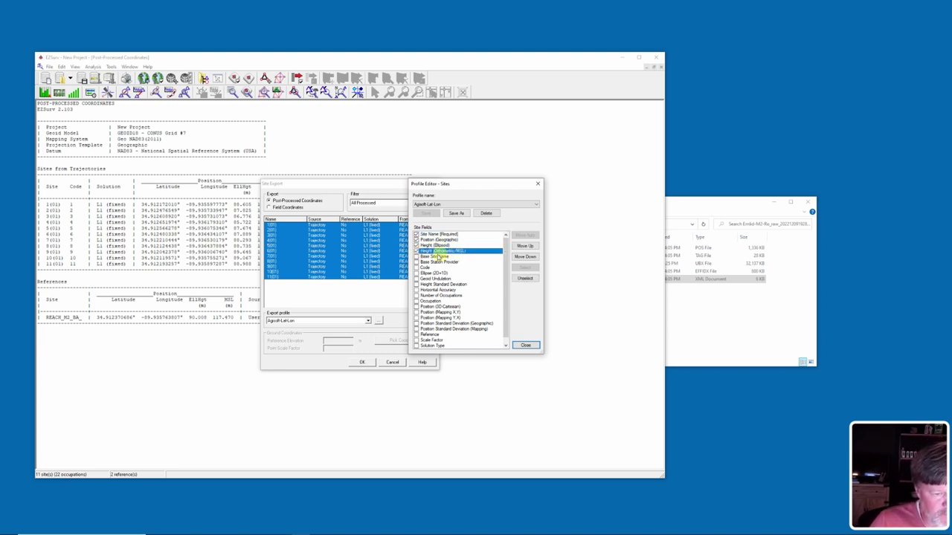
{"action": "left_click", "coordinate": [417, 252]}
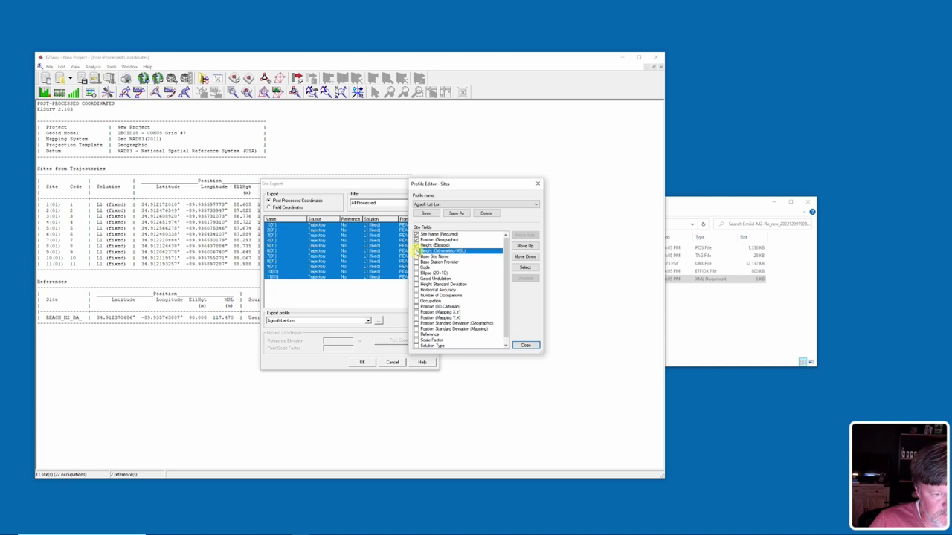
{"action": "left_click", "coordinate": [525, 346]}
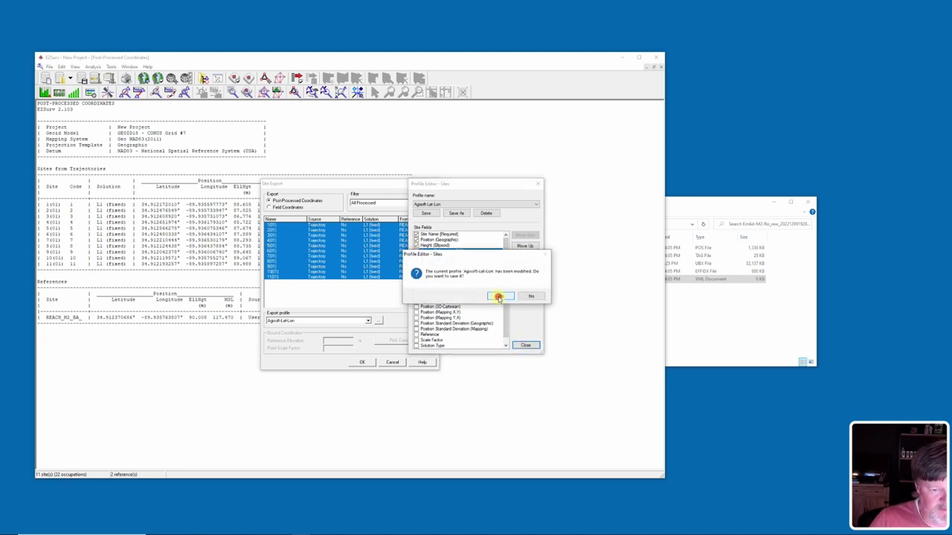
{"action": "left_click", "coordinate": [497, 299]}
Export the sites to the EMLID ROVER folder as "Agisoft-Lat-Lon_Sites-NAD83-Geo-Geoid18-meters.csv".
{"action": "left_click", "coordinate": [363, 362]}
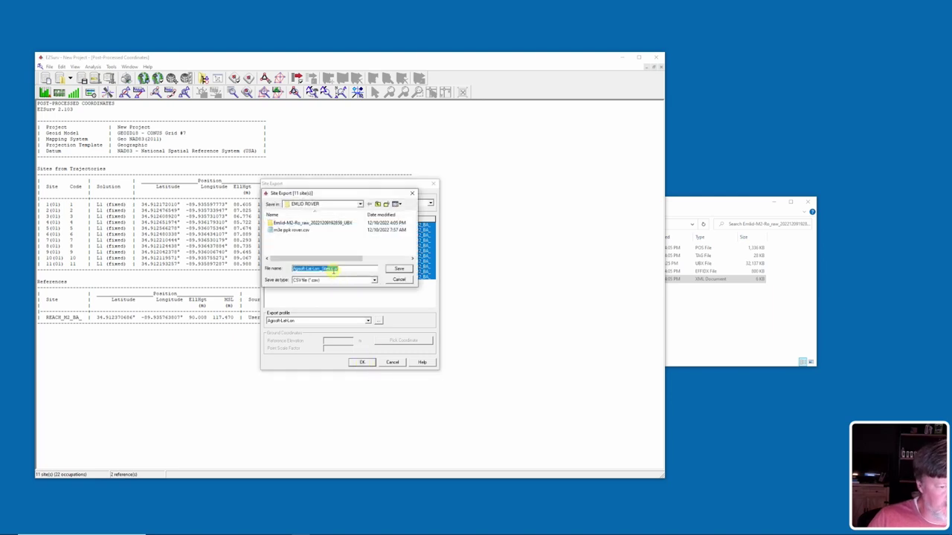
{"action": "left_click", "coordinate": [331, 269]}
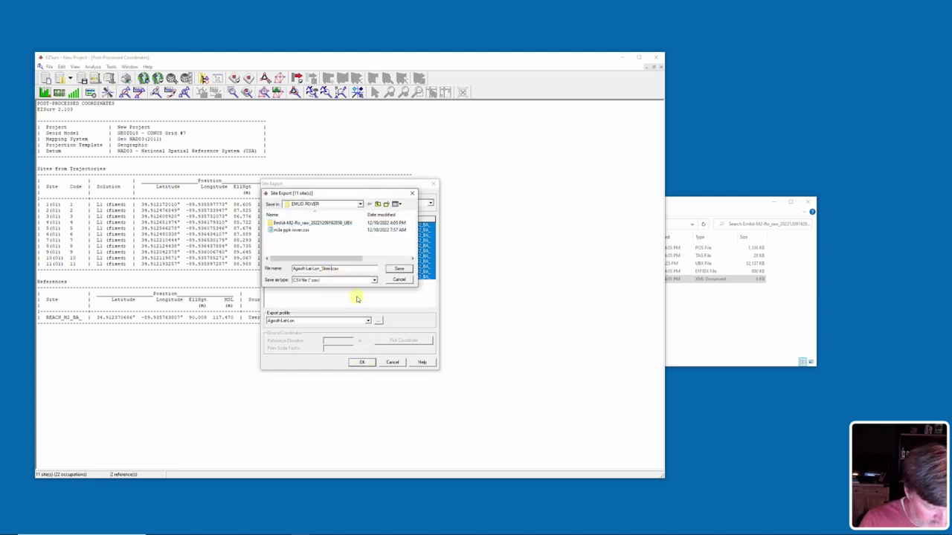
{"action": "type", "text": "-NAD83"}
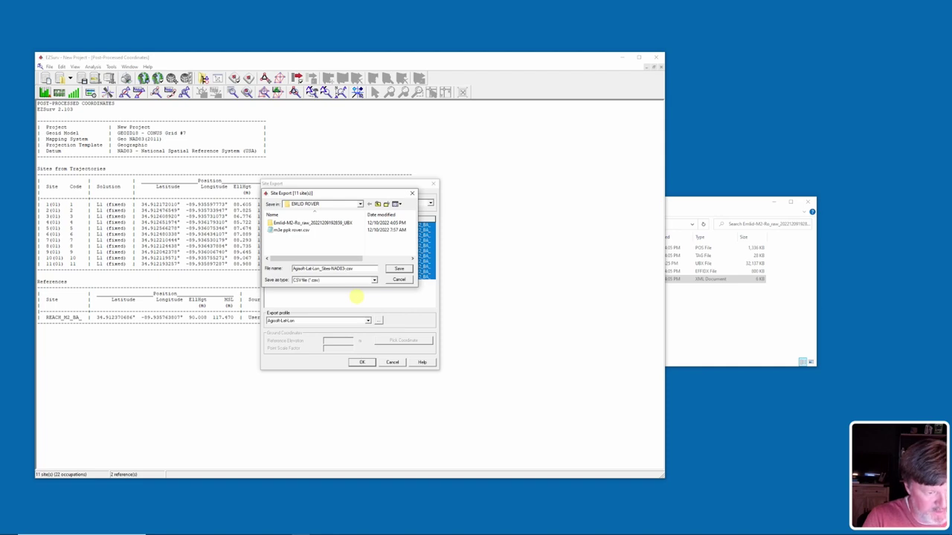
{"action": "type", "text": "-Geo"}
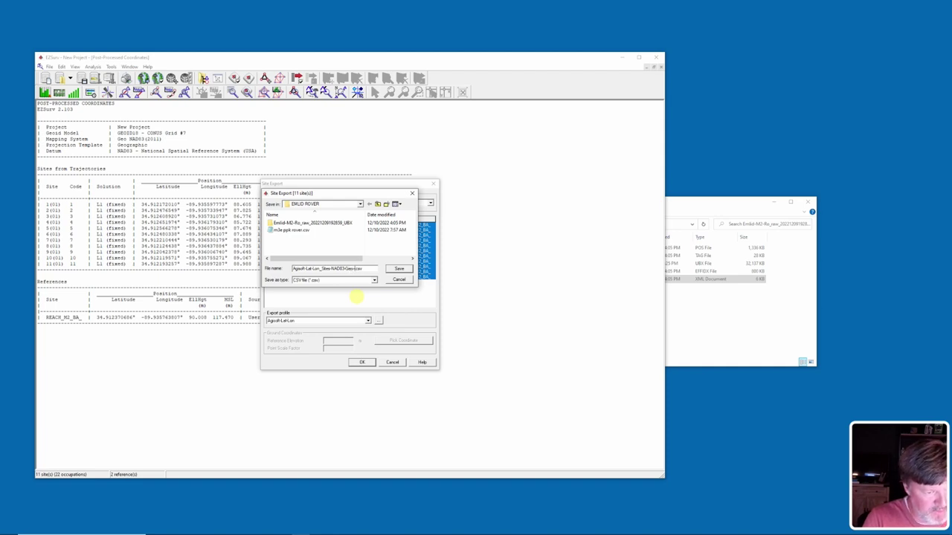
{"action": "key", "text": "BackSpace"}
{"action": "key", "text": "BackSpace"}
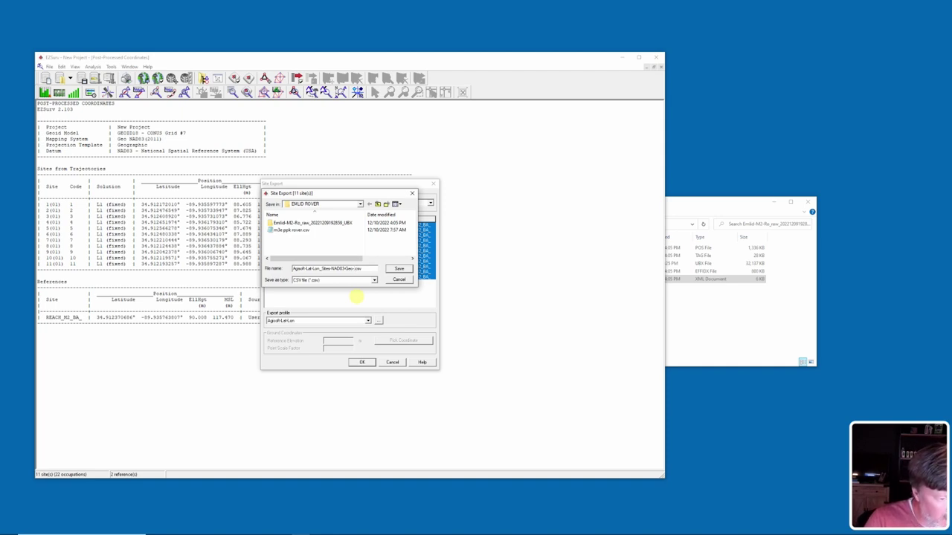
{"action": "type", "text": "oid18"}
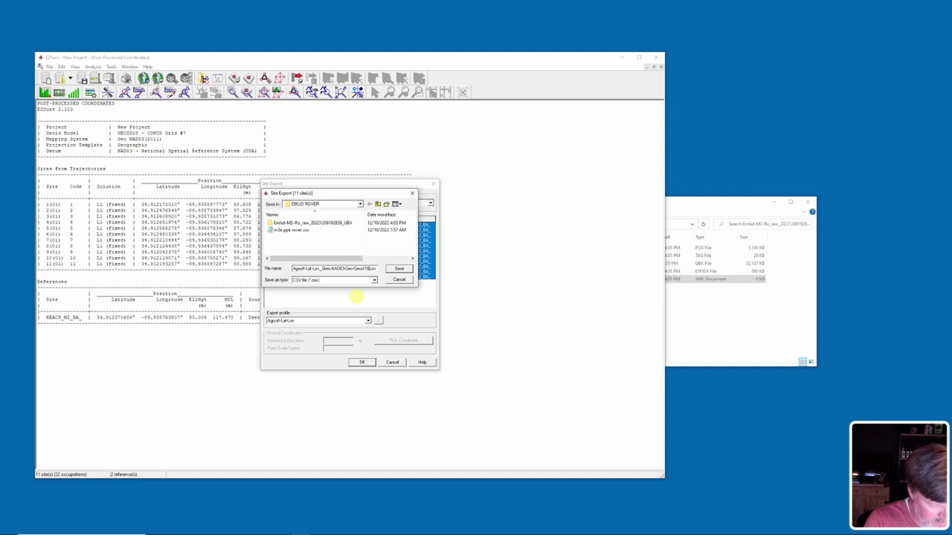
{"action": "type", "text": "ewers"}
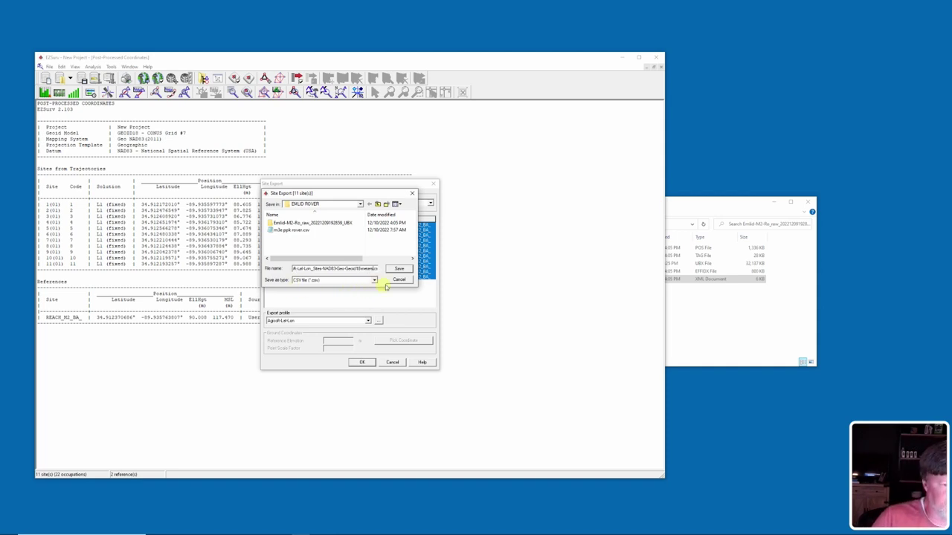
{"action": "left_click", "coordinate": [403, 269]}
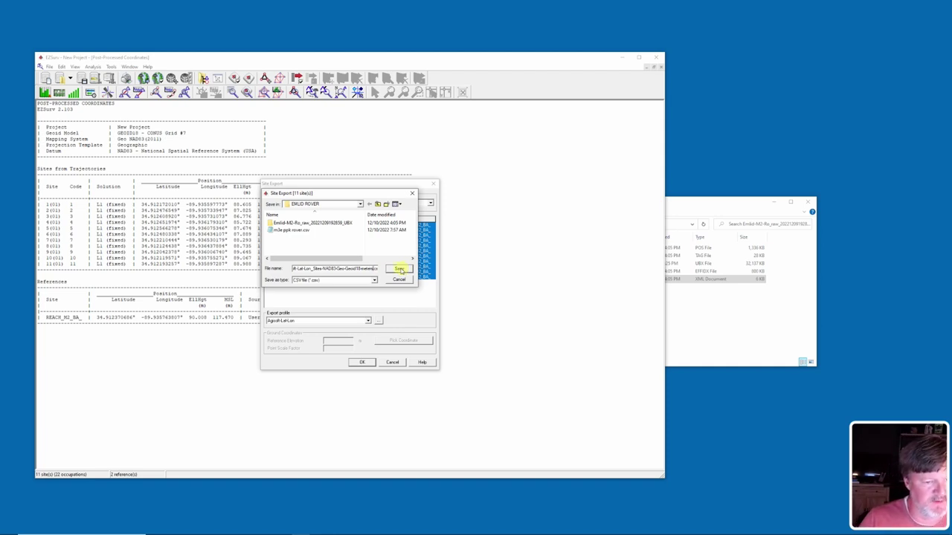
{"action": "left_click", "coordinate": [400, 270]}
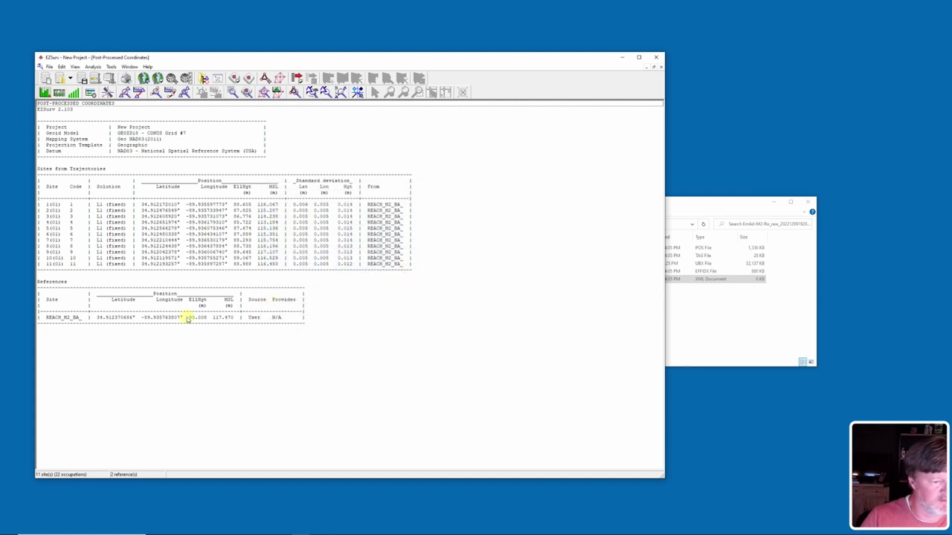
Put away EZSurv and the file window, launch the drone PPK post-processing program and switch it to RTK Post Processing.
{"action": "left_click", "coordinate": [623, 58]}
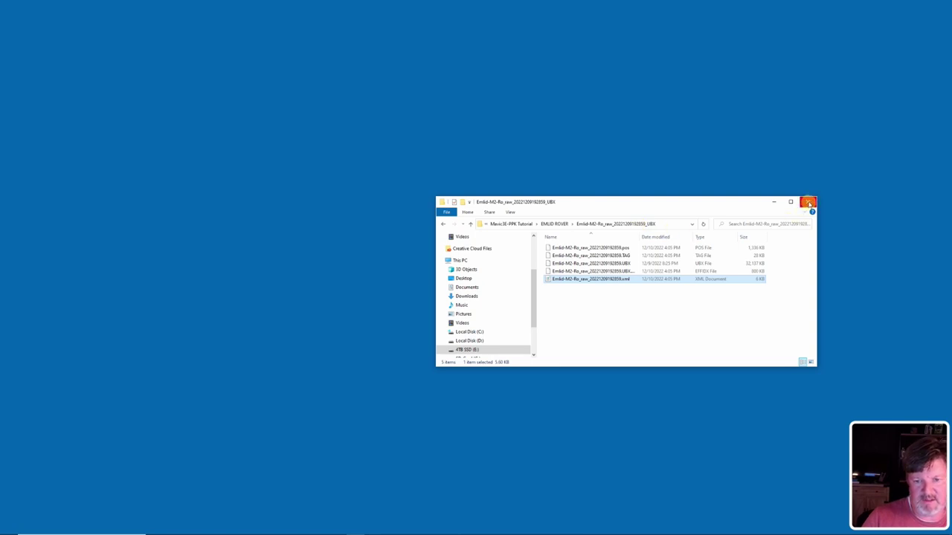
{"action": "left_click", "coordinate": [807, 201]}
{"action": "mouse_move", "coordinate": [495, 529]}
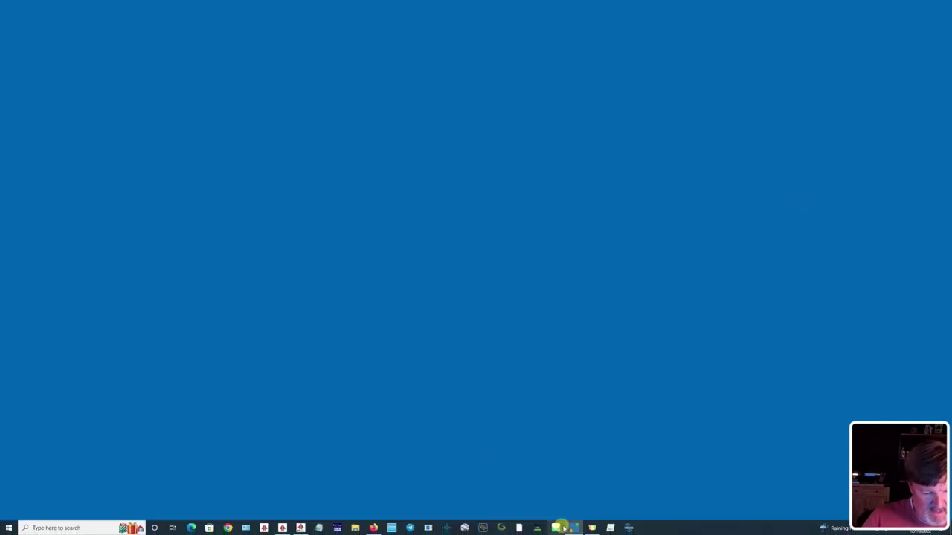
{"action": "left_click", "coordinate": [539, 529]}
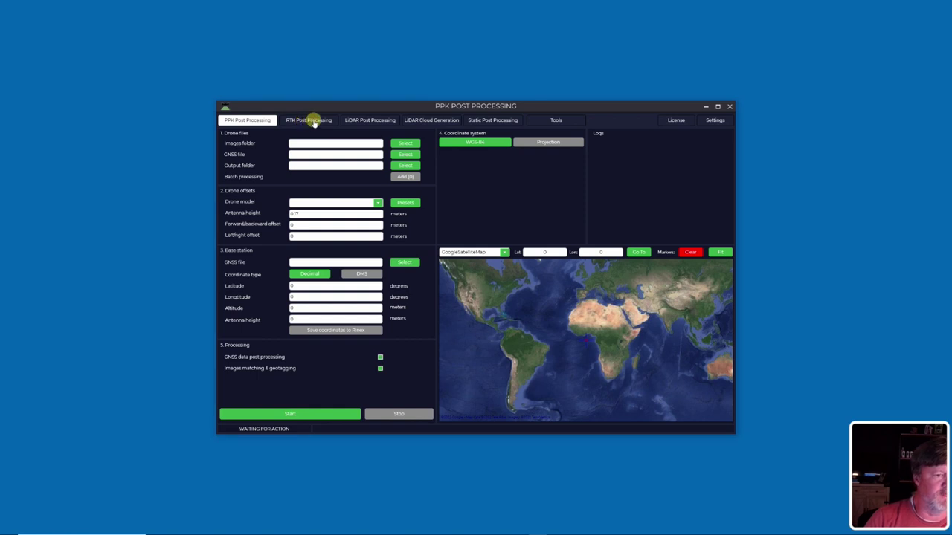
{"action": "left_click", "coordinate": [308, 123]}
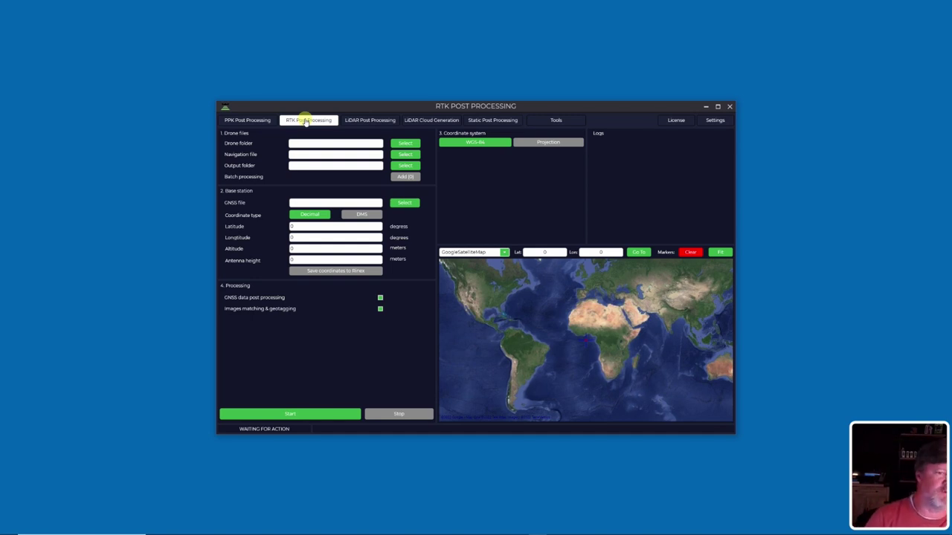
{"action": "left_click", "coordinate": [406, 145]}
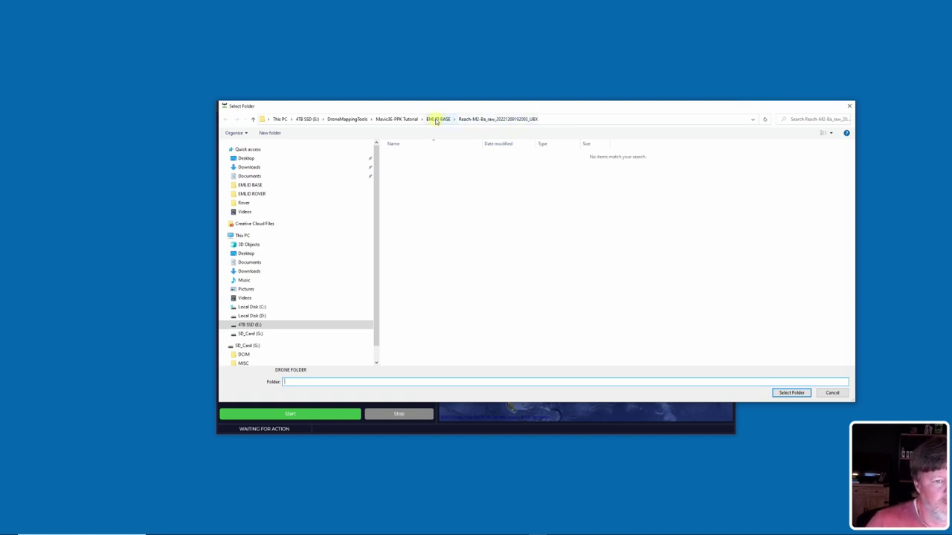
{"action": "left_click", "coordinate": [397, 119]}
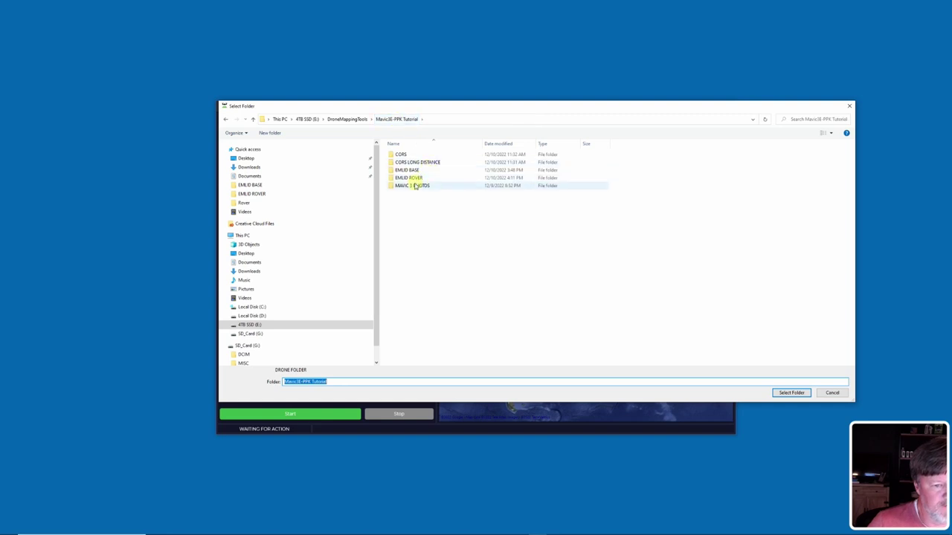
{"action": "double_click", "coordinate": [414, 185]}
{"action": "double_click", "coordinate": [406, 155]}
{"action": "left_click", "coordinate": [791, 393]}
{"action": "left_click", "coordinate": [791, 392]}
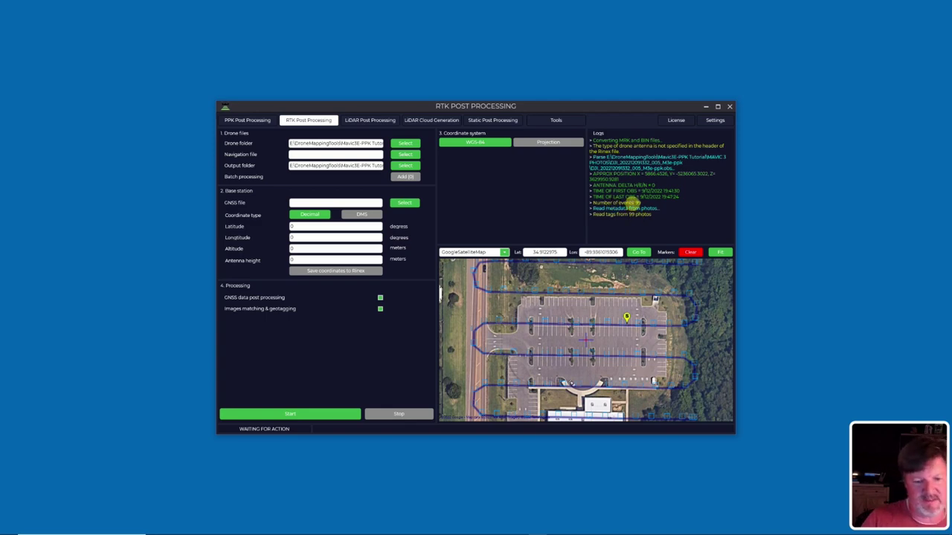
{"action": "scroll", "coordinate": [614, 308], "scroll_direction": "down", "scroll_amount": 1}
{"action": "scroll", "coordinate": [580, 357], "scroll_direction": "up", "scroll_amount": 1}
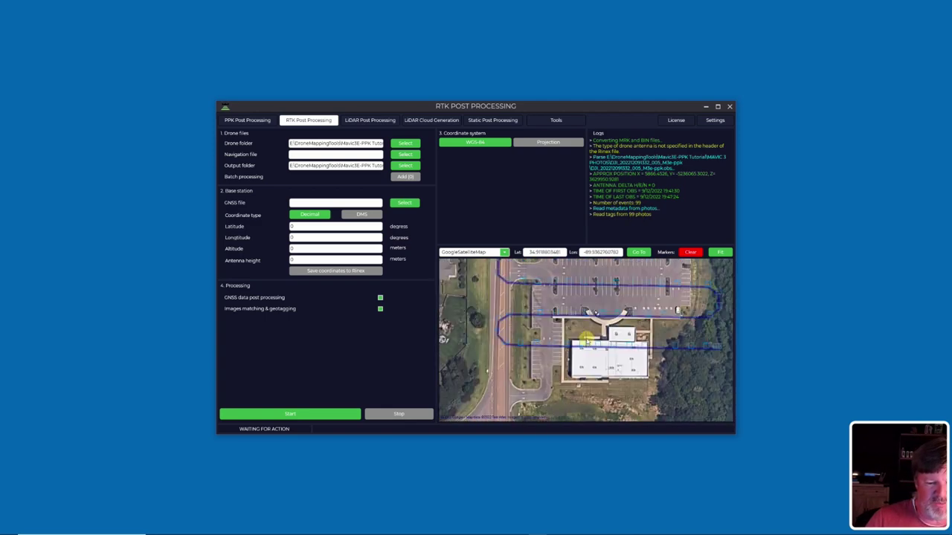
{"action": "scroll", "coordinate": [586, 339], "scroll_direction": "down", "scroll_amount": 1}
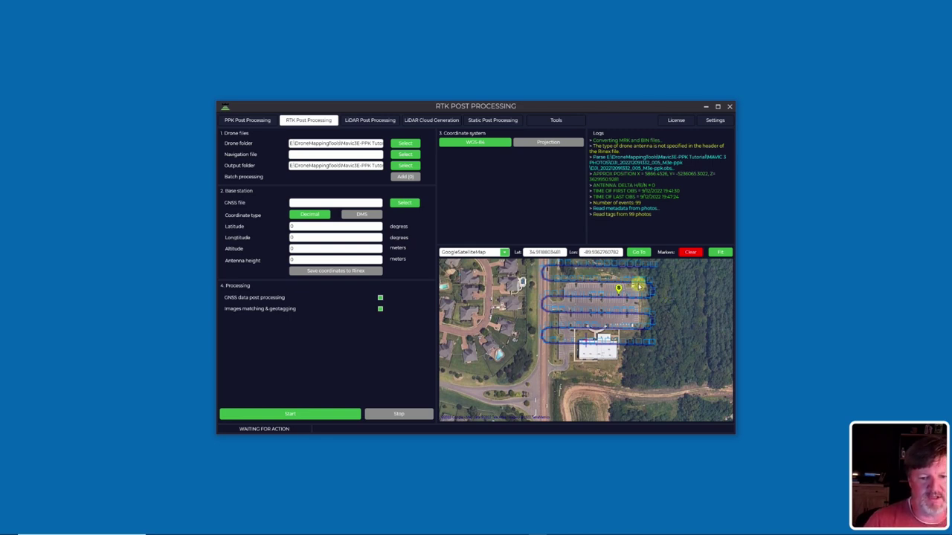
{"action": "left_click", "coordinate": [408, 157]}
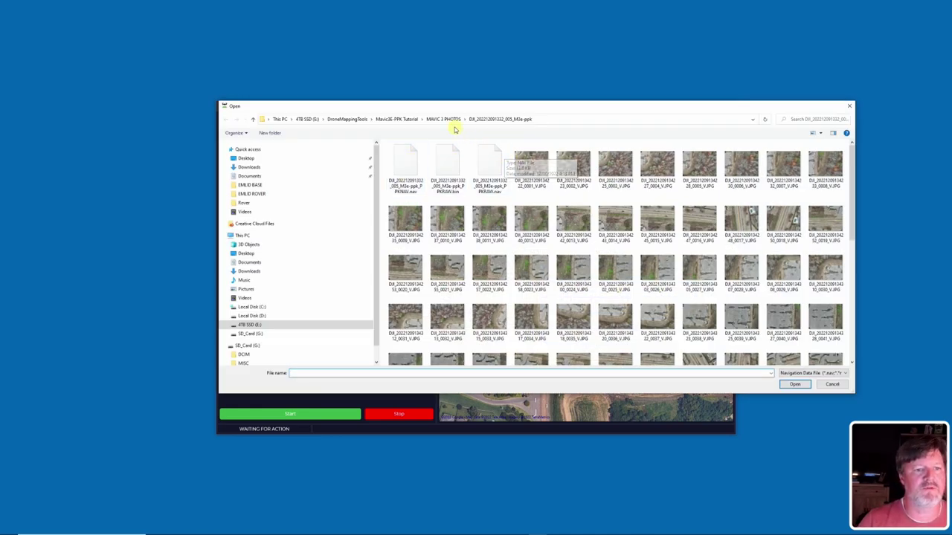
{"action": "left_click", "coordinate": [399, 120]}
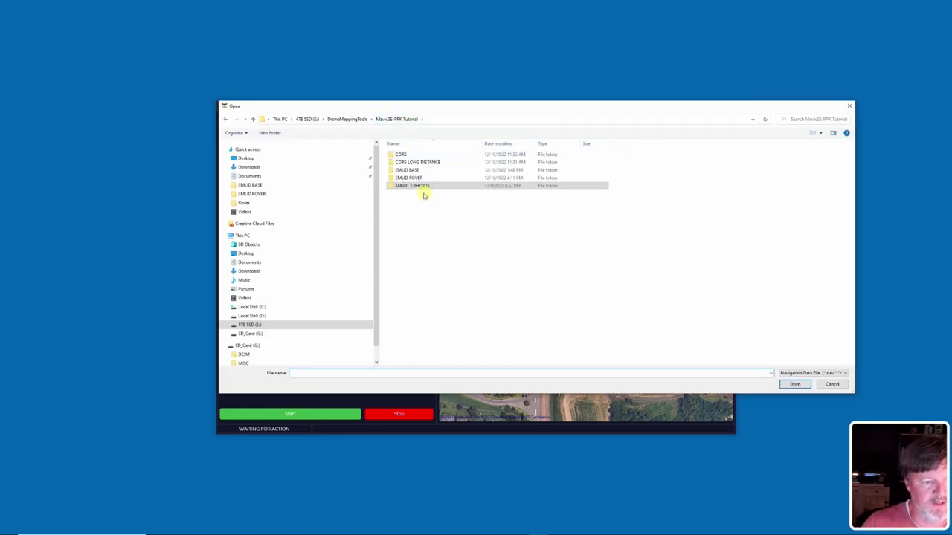
{"action": "left_click", "coordinate": [405, 170]}
{"action": "double_click", "coordinate": [405, 170]}
{"action": "double_click", "coordinate": [399, 154]}
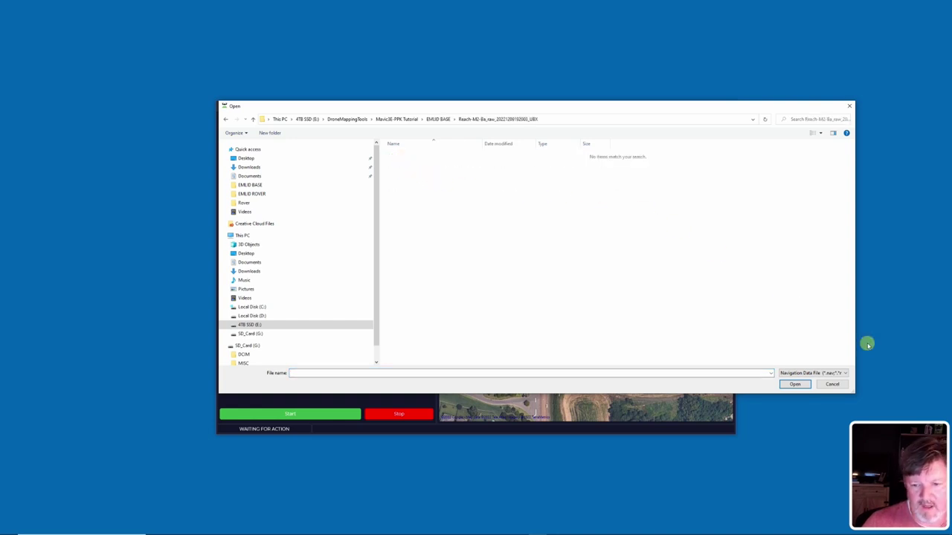
{"action": "left_click", "coordinate": [831, 385]}
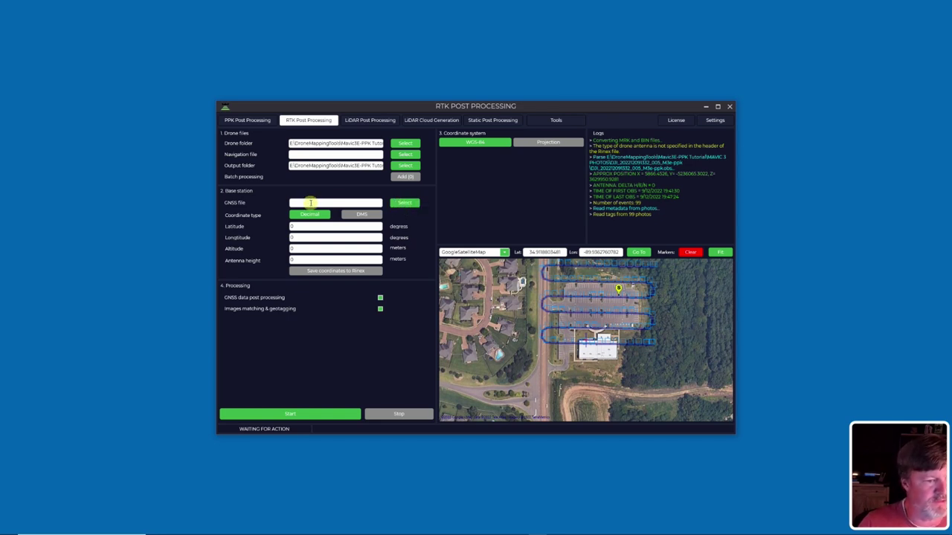
Load Reach-M2-Ba_raw_20221209192003.ubx from the EMLID BASE subfolder as the base station GNSS file.
{"action": "left_click", "coordinate": [404, 203]}
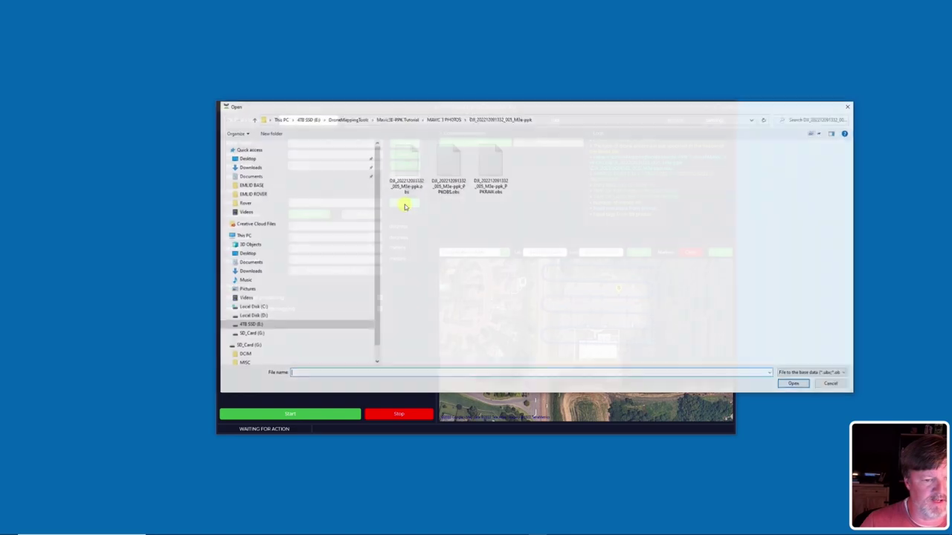
{"action": "left_click", "coordinate": [402, 119]}
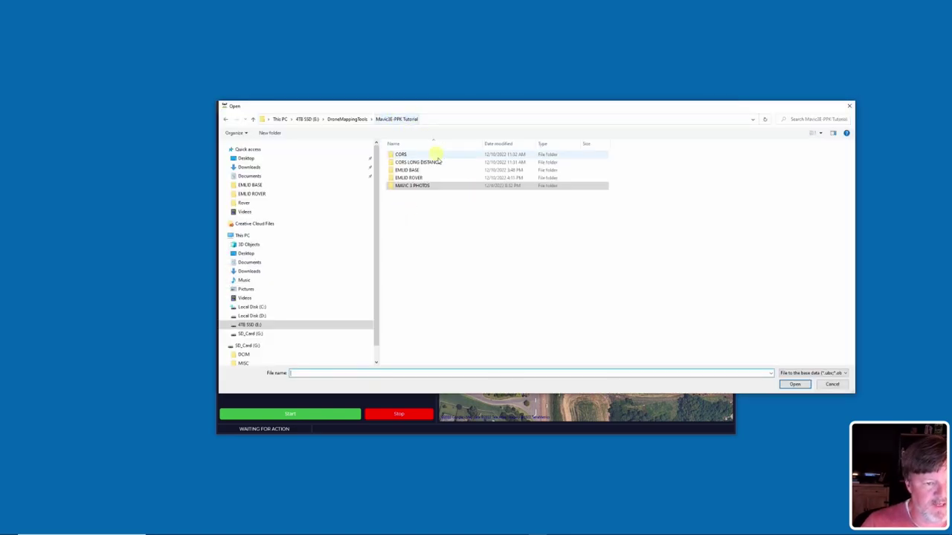
{"action": "double_click", "coordinate": [408, 170]}
{"action": "double_click", "coordinate": [399, 154]}
{"action": "left_click", "coordinate": [425, 157]}
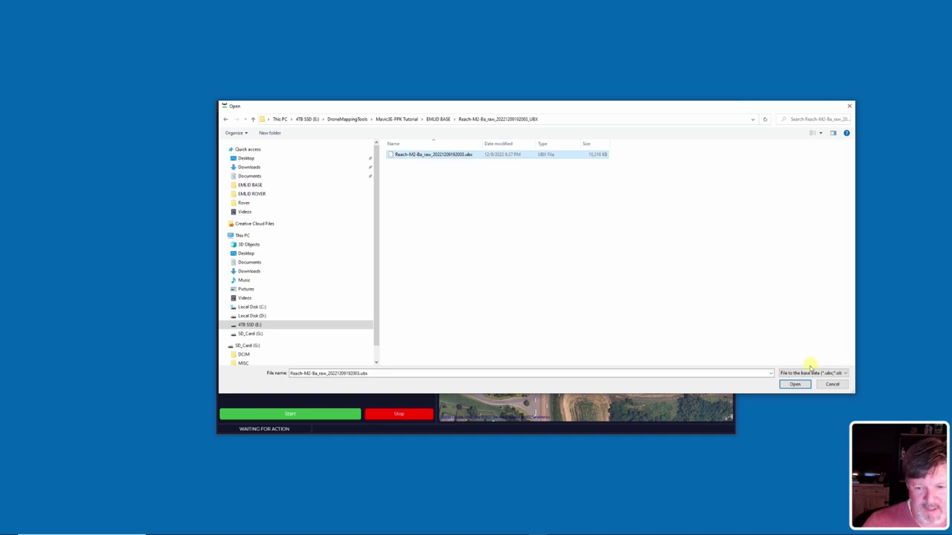
{"action": "left_click", "coordinate": [795, 384]}
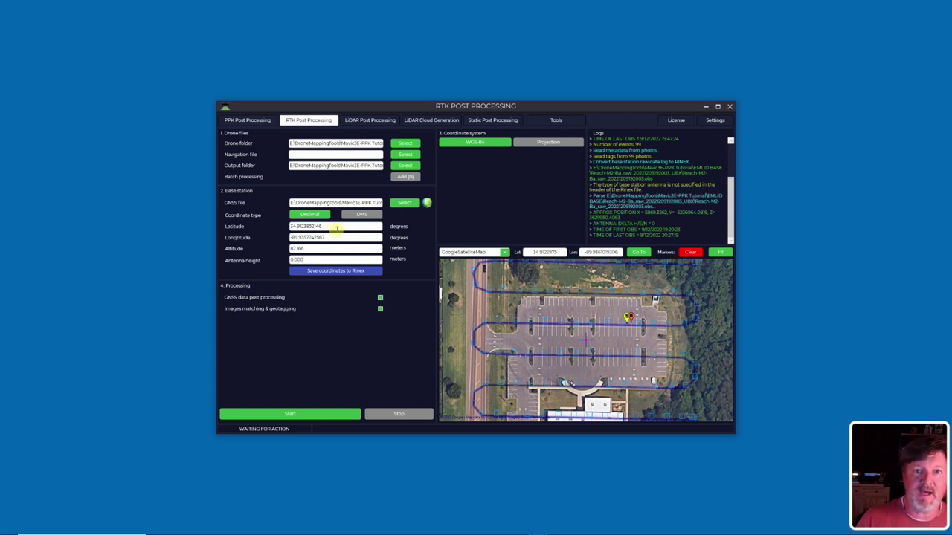
Set the drone's navigation file to Reach-M2-Ba_raw_20221209192003.nav from the base station's UBX folder.
{"action": "left_click", "coordinate": [405, 154]}
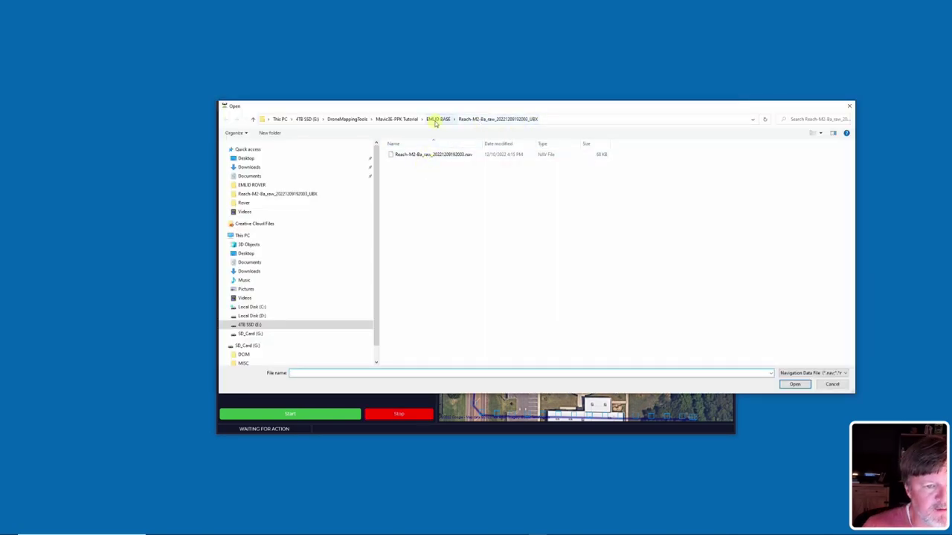
{"action": "left_click", "coordinate": [438, 156]}
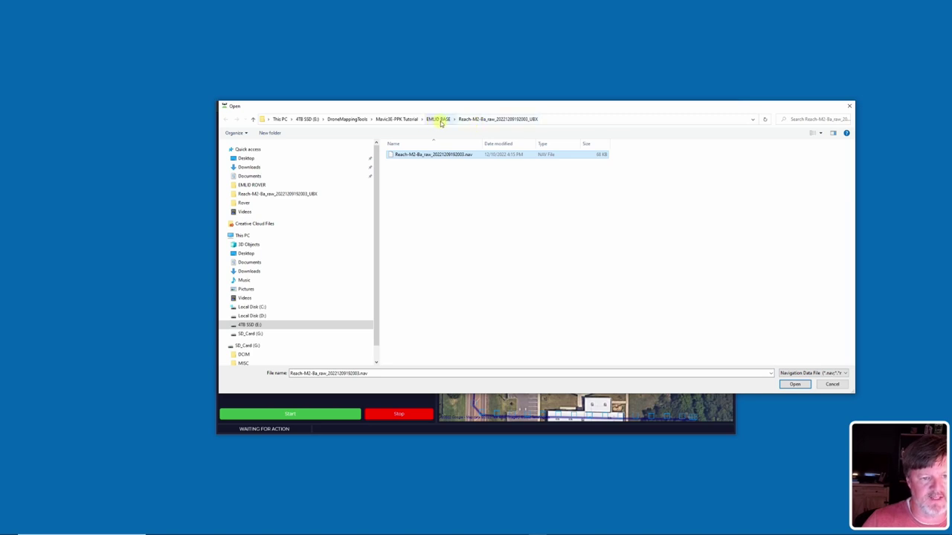
{"action": "left_click", "coordinate": [794, 384]}
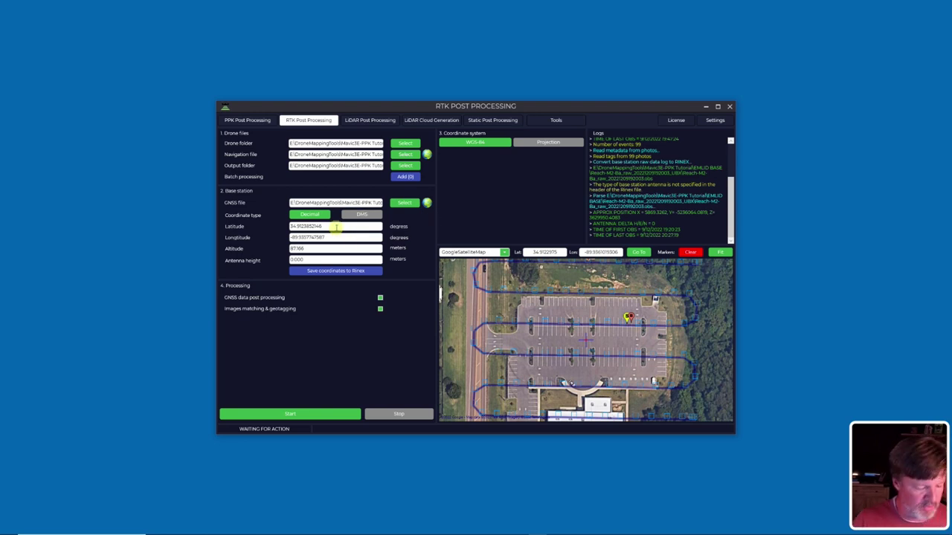
Open the report "PostProcessedCoordinates-NAD83 geo Geoid18.TXT" from the EMLID ROVER folder in Notepad.
{"action": "mouse_move", "coordinate": [317, 529]}
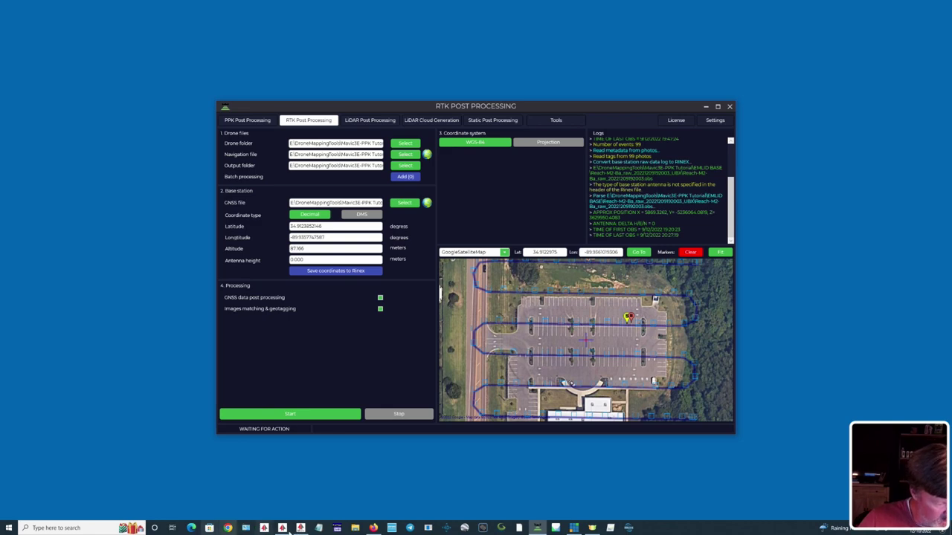
{"action": "left_click", "coordinate": [354, 528]}
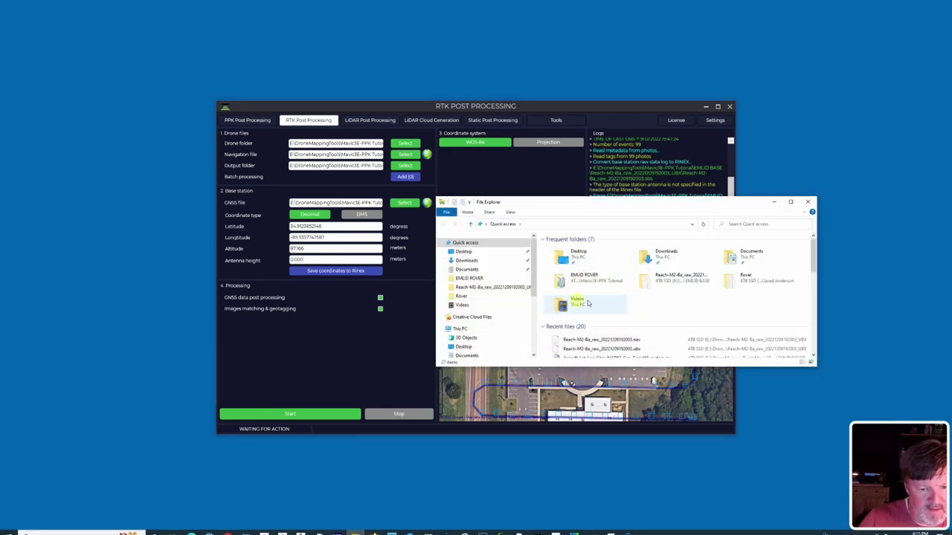
{"action": "double_click", "coordinate": [680, 276]}
{"action": "left_click", "coordinate": [590, 223]}
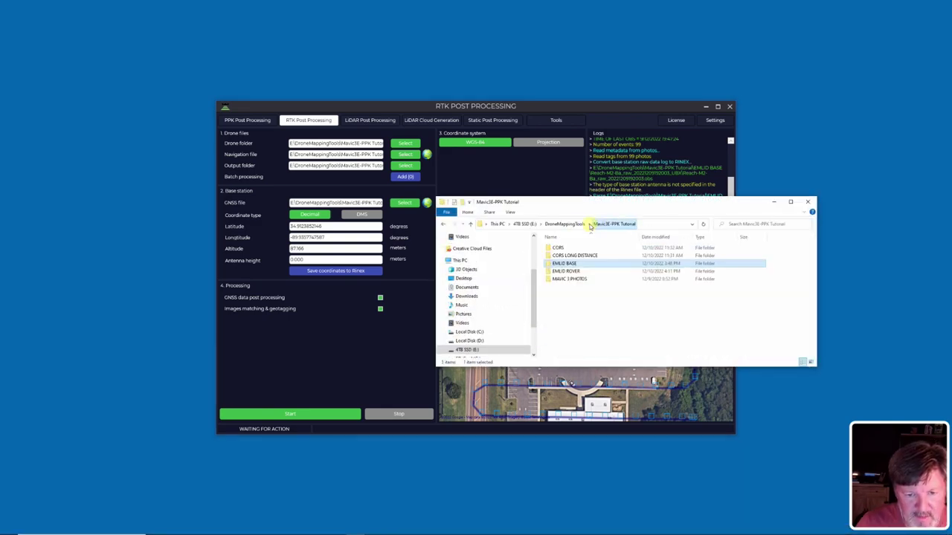
{"action": "double_click", "coordinate": [575, 269]}
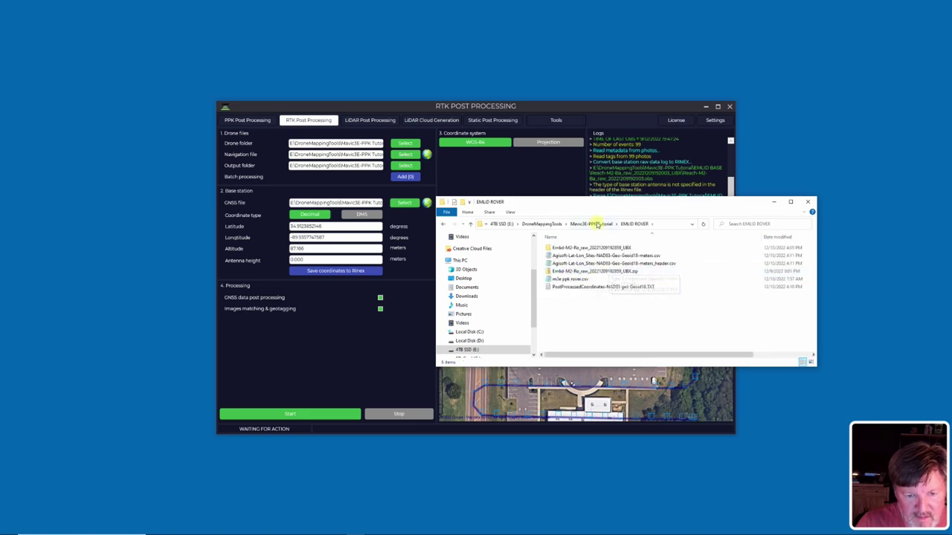
{"action": "left_click_drag", "start_coordinate": [593, 208], "coordinate": [506, 129]}
{"action": "double_click", "coordinate": [466, 208]}
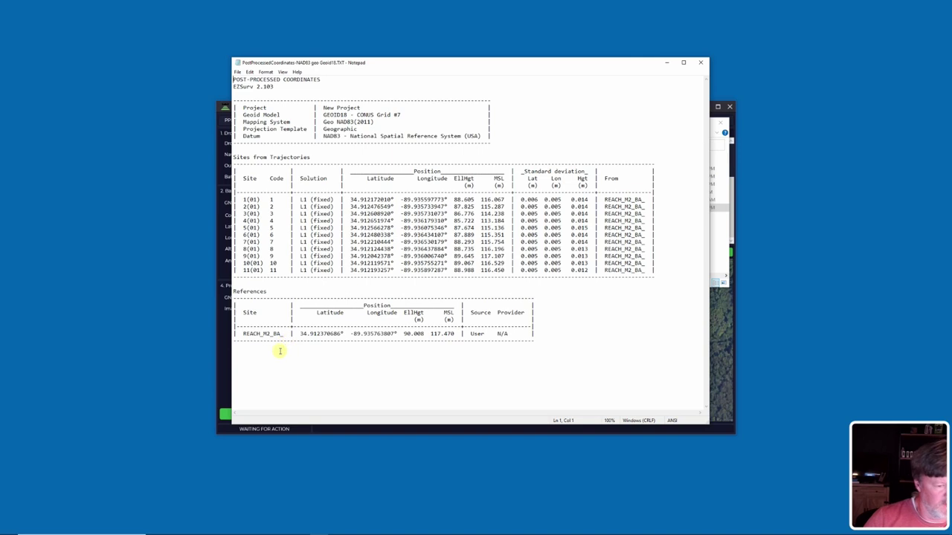
Set the base station's latitude to 34.912370686, copied from the REACH_M2_BA_ reference in the coordinates report.
{"action": "left_click_drag", "start_coordinate": [299, 335], "coordinate": [342, 334]}
{"action": "key", "text": "ctrl+c"}
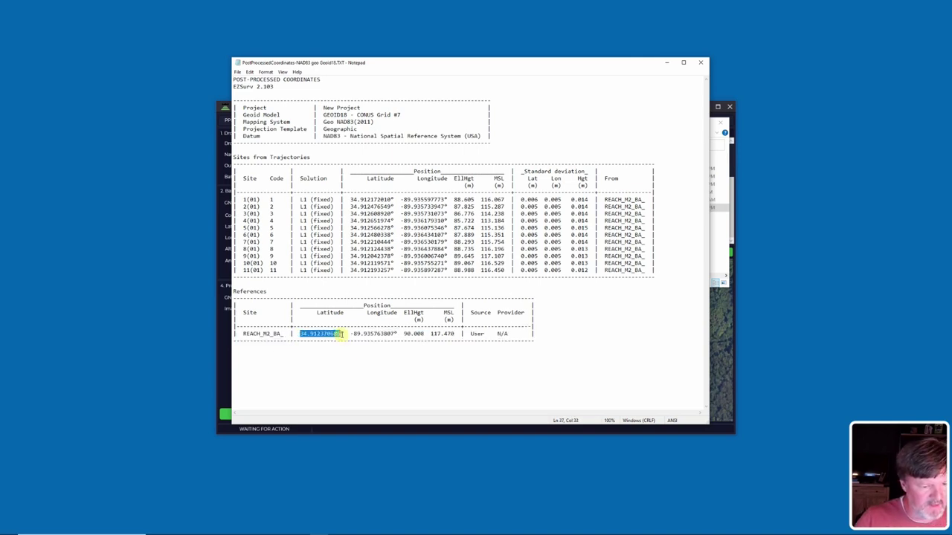
{"action": "left_click_drag", "start_coordinate": [488, 67], "coordinate": [715, 72]}
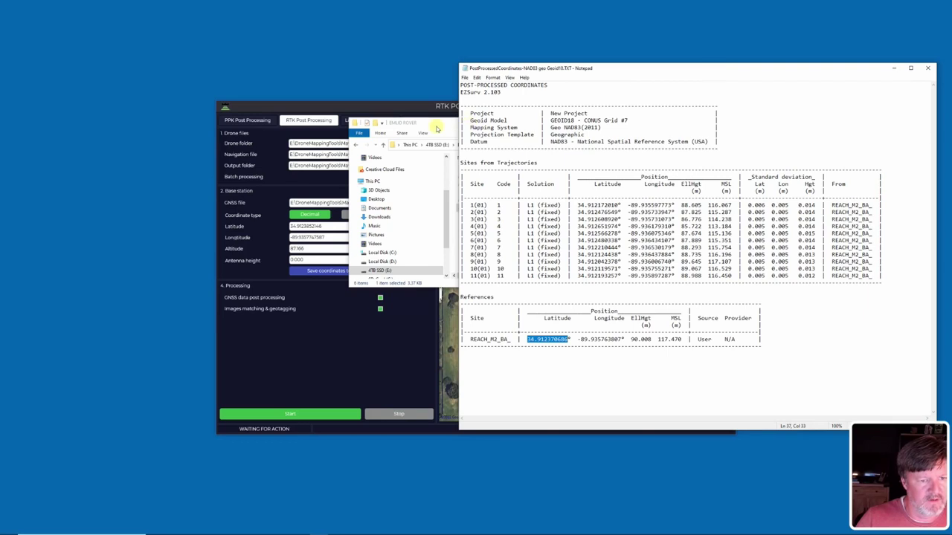
{"action": "left_click", "coordinate": [439, 124]}
{"action": "left_click", "coordinate": [687, 123]}
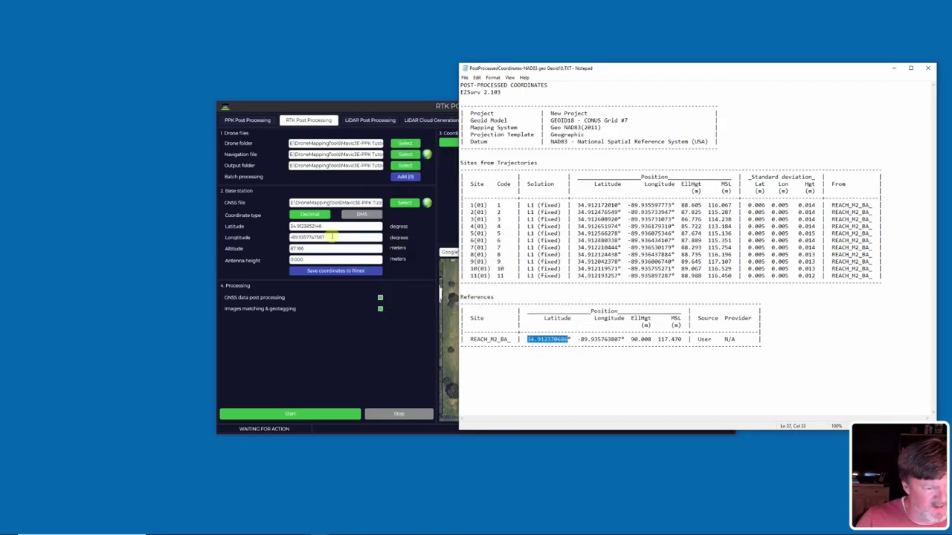
{"action": "left_click_drag", "start_coordinate": [335, 227], "coordinate": [233, 226]}
{"action": "key", "text": "BackSpace"}
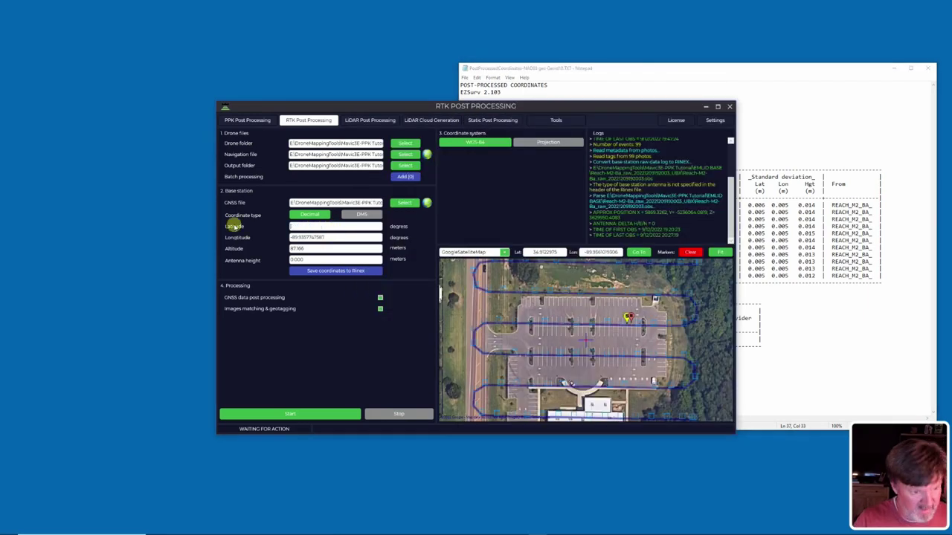
{"action": "key", "text": "ctrl+v"}
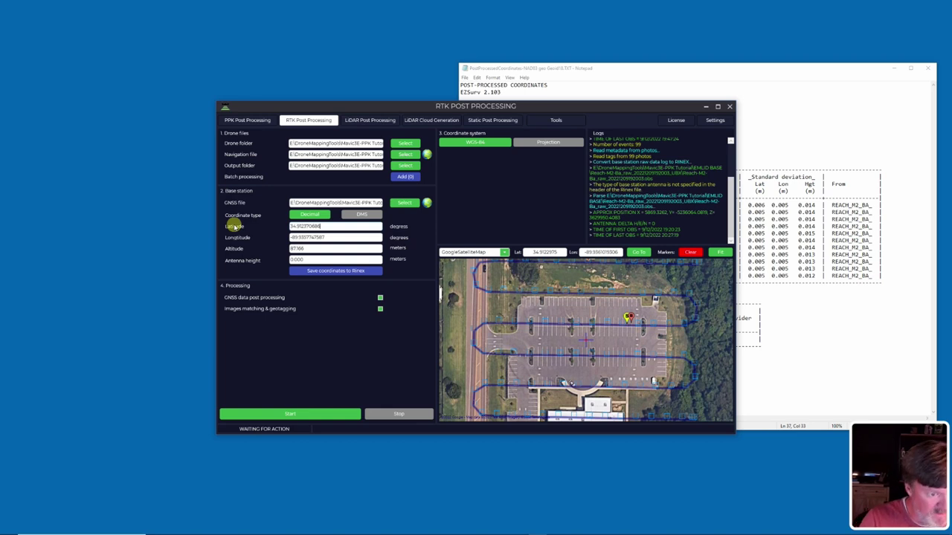
Set the base station's longitude to -89.935763807, copied from the REACH_M2_BA_ reference in the report.
{"action": "left_click", "coordinate": [820, 311]}
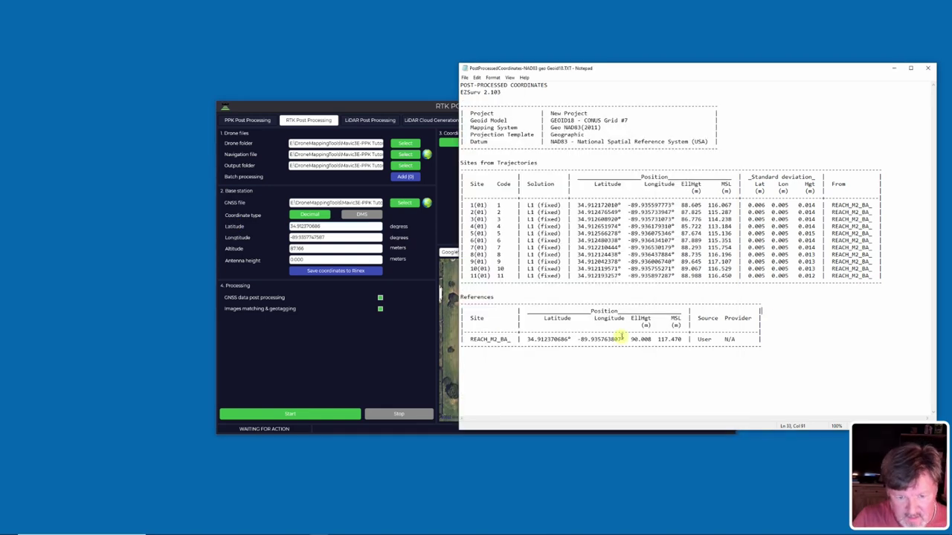
{"action": "left_click_drag", "start_coordinate": [577, 340], "coordinate": [617, 339]}
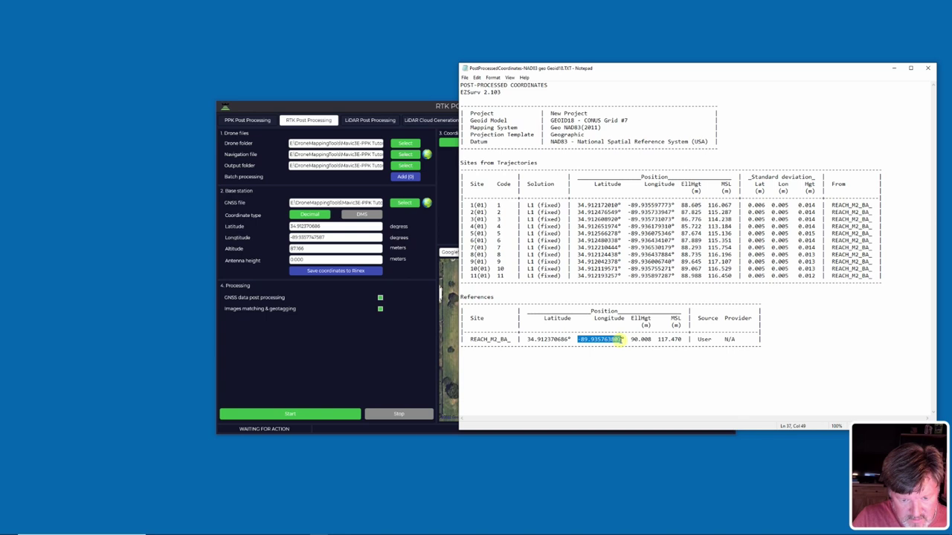
{"action": "left_click_drag", "start_coordinate": [346, 238], "coordinate": [252, 233]}
{"action": "key", "text": "BackSpace"}
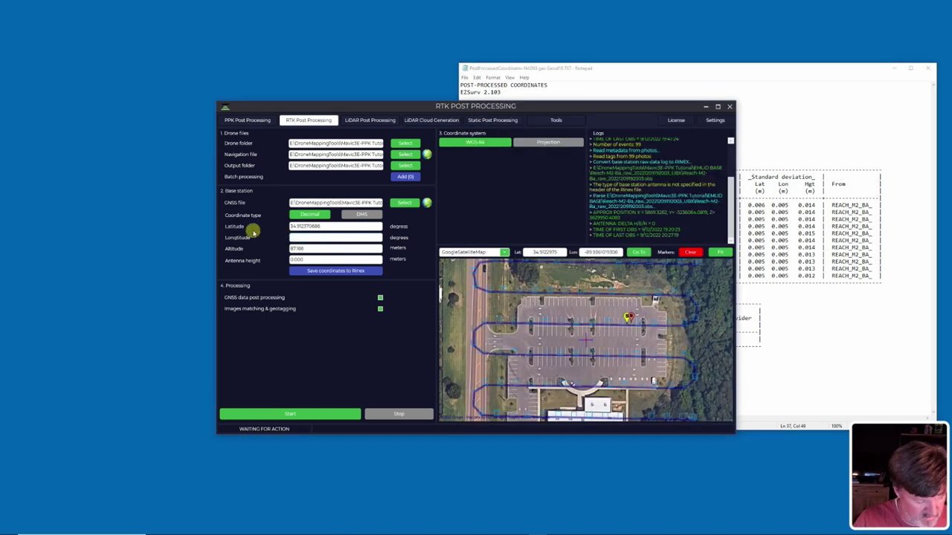
Set the base station's altitude to 90.008 m, copied from the reference's ellipsoidal height in the report.
{"action": "left_click", "coordinate": [798, 360]}
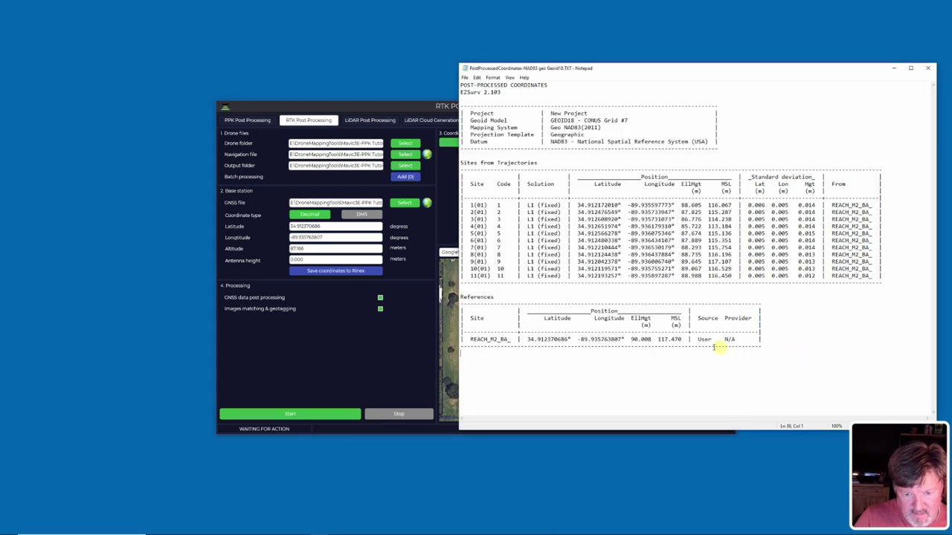
{"action": "left_click_drag", "start_coordinate": [630, 339], "coordinate": [651, 340]}
{"action": "key", "text": "ctrl+c"}
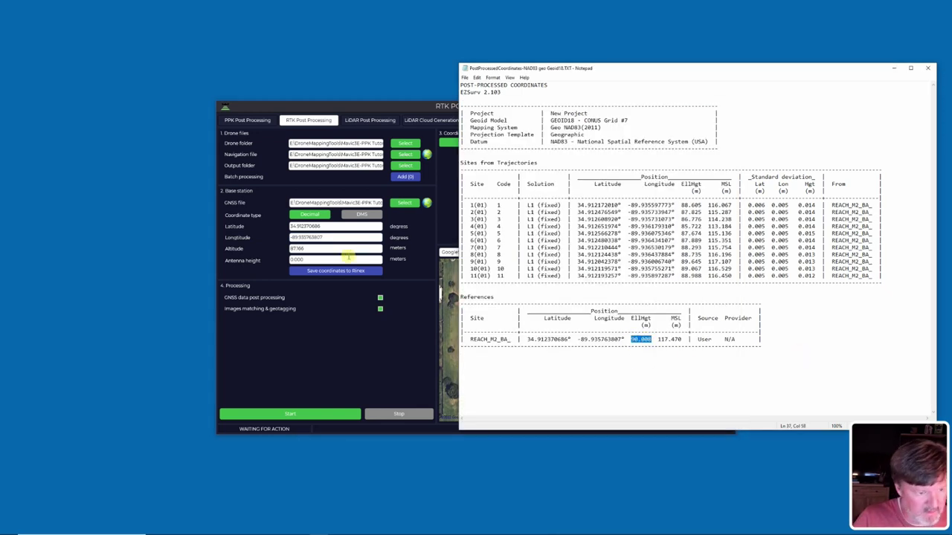
{"action": "triple_click", "coordinate": [298, 248]}
{"action": "key", "text": "ctrl+v"}
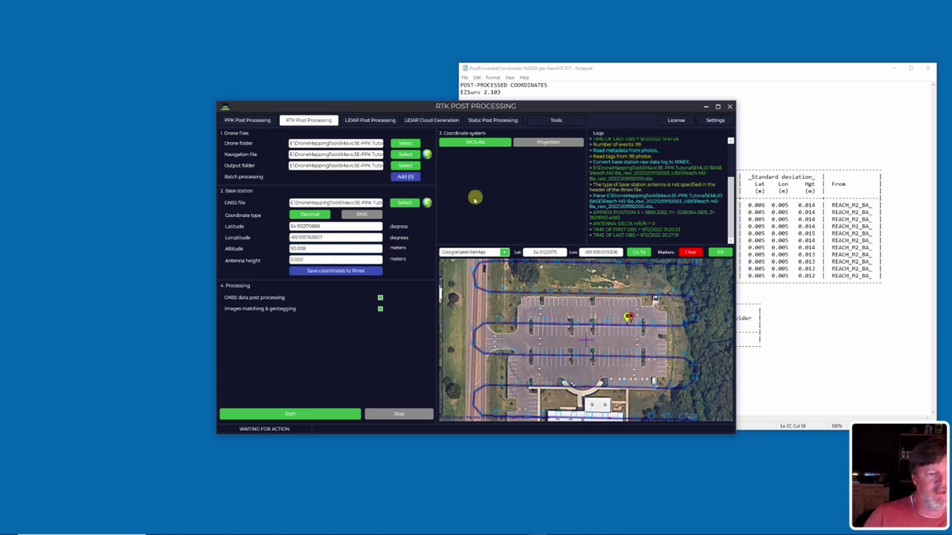
Check the datum given in the coordinates report's header against the processing project's coordinate system.
{"action": "left_click", "coordinate": [773, 102]}
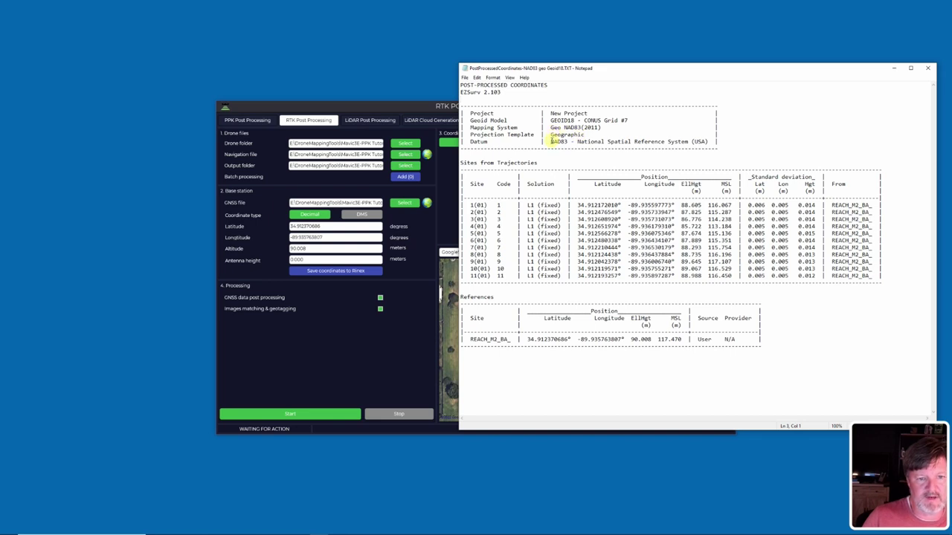
{"action": "left_click_drag", "start_coordinate": [551, 141], "coordinate": [712, 141]}
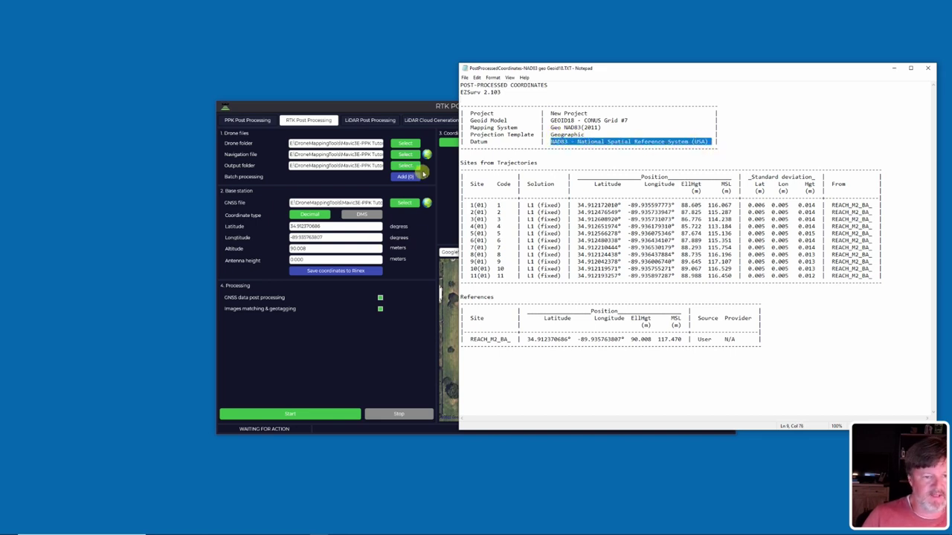
{"action": "left_click", "coordinate": [446, 168]}
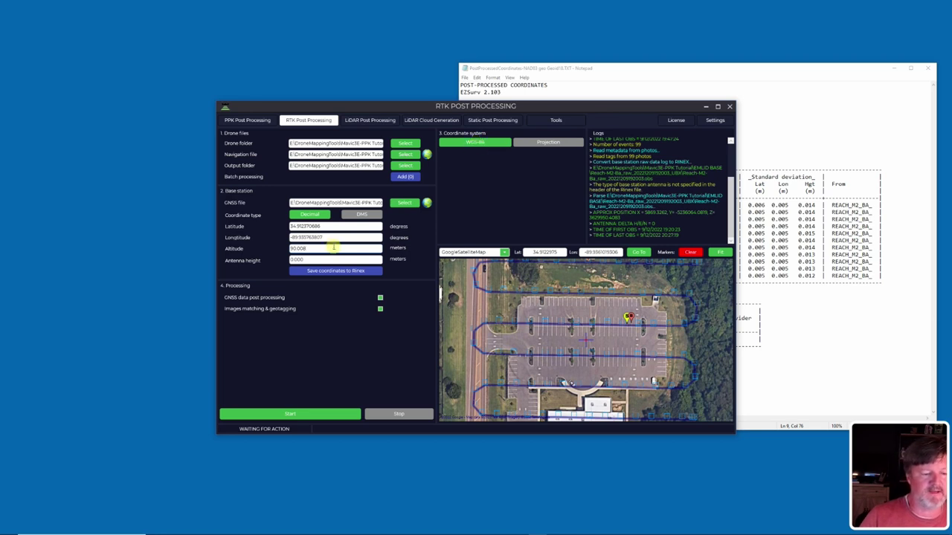
Run the GNSS post-processing with image matching and geotagging, and check the photo positions on the map.
{"action": "left_click", "coordinate": [306, 415]}
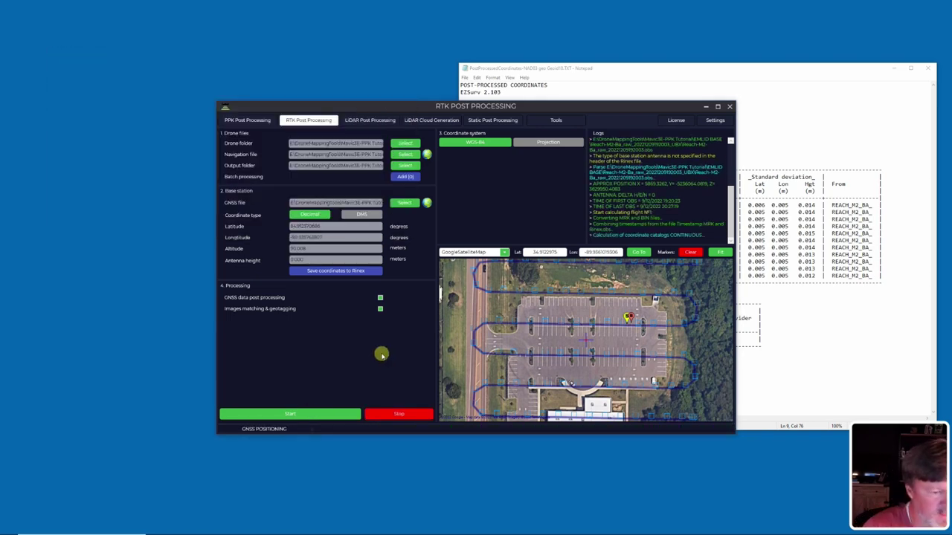
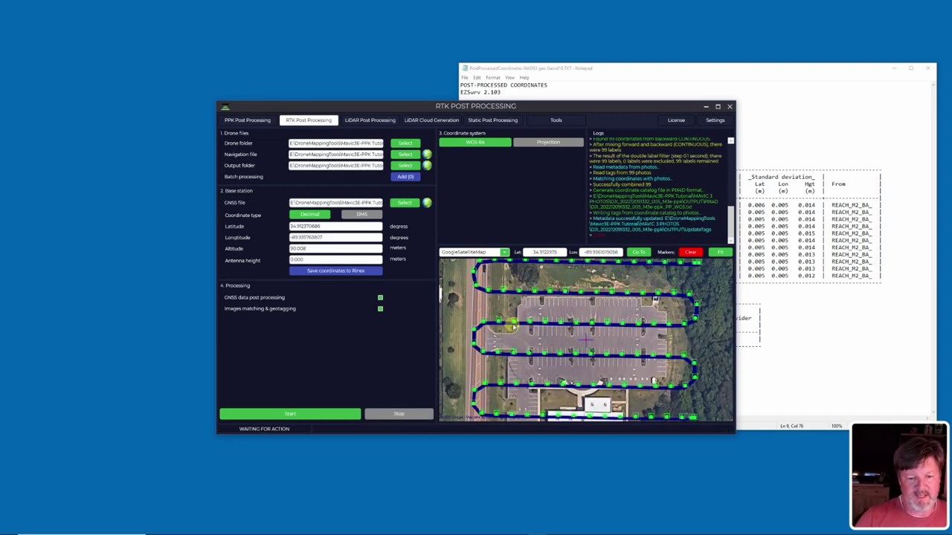
{"action": "scroll", "coordinate": [587, 343], "scroll_direction": "down", "scroll_amount": 3}
{"action": "scroll", "coordinate": [587, 343], "scroll_direction": "up", "scroll_amount": 3}
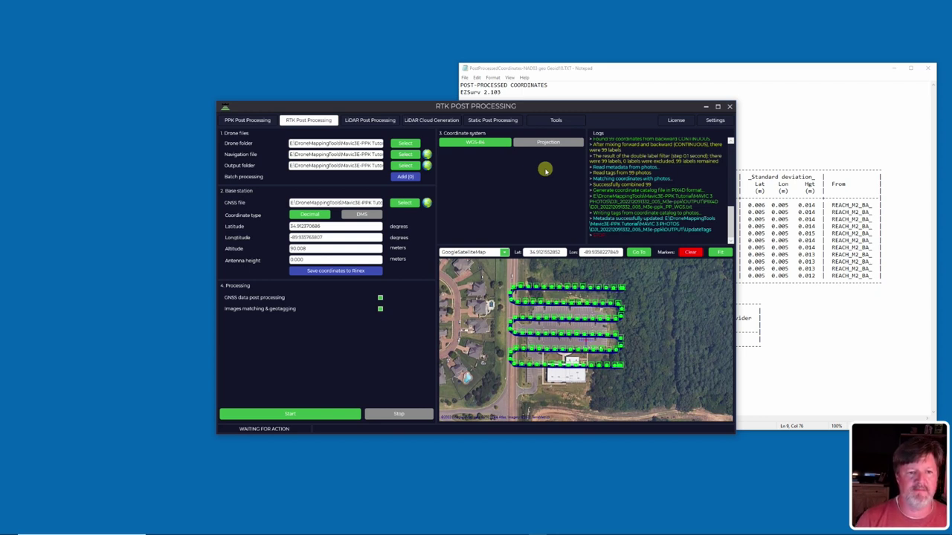
Minimize the RTK post-processing window and the coordinates report.
{"action": "left_click", "coordinate": [498, 121]}
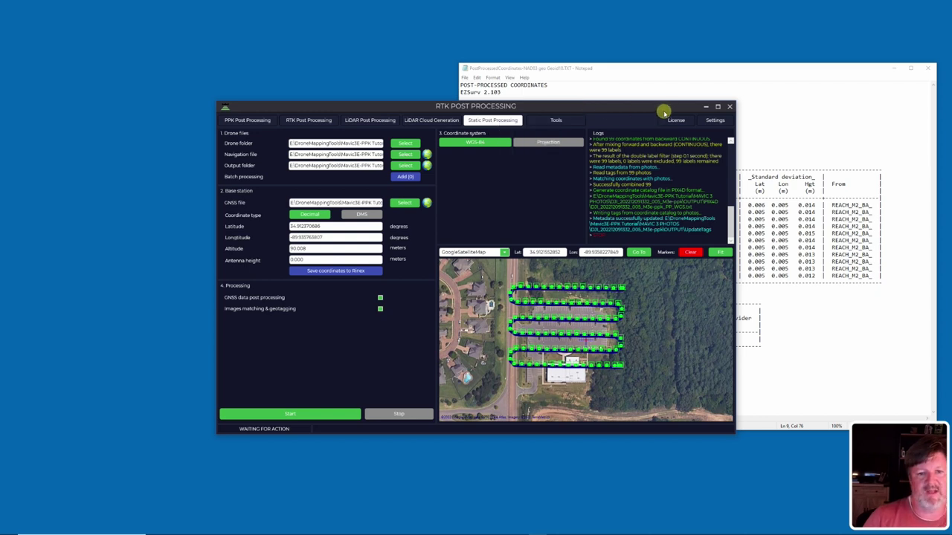
{"action": "left_click", "coordinate": [706, 107]}
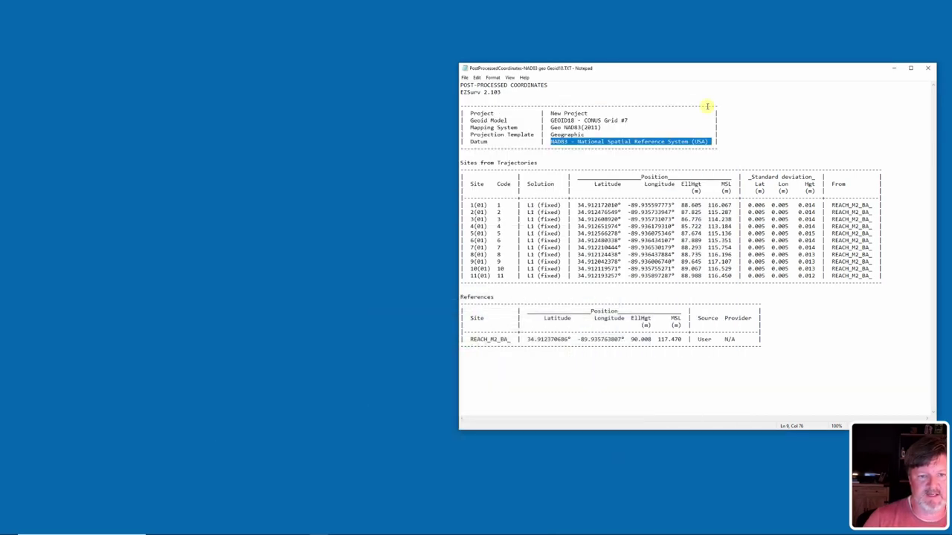
{"action": "left_click", "coordinate": [896, 70]}
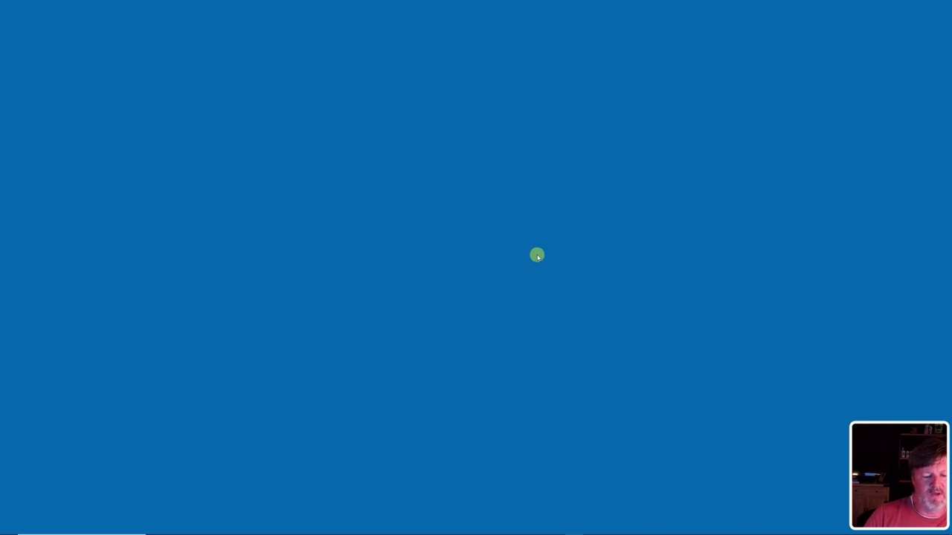
Switch to Pix4Dmapper and name the new project "2022-12-10 Mavic PPK using PPK", keeping D:/Pix4D as its location.
{"action": "mouse_move", "coordinate": [526, 529]}
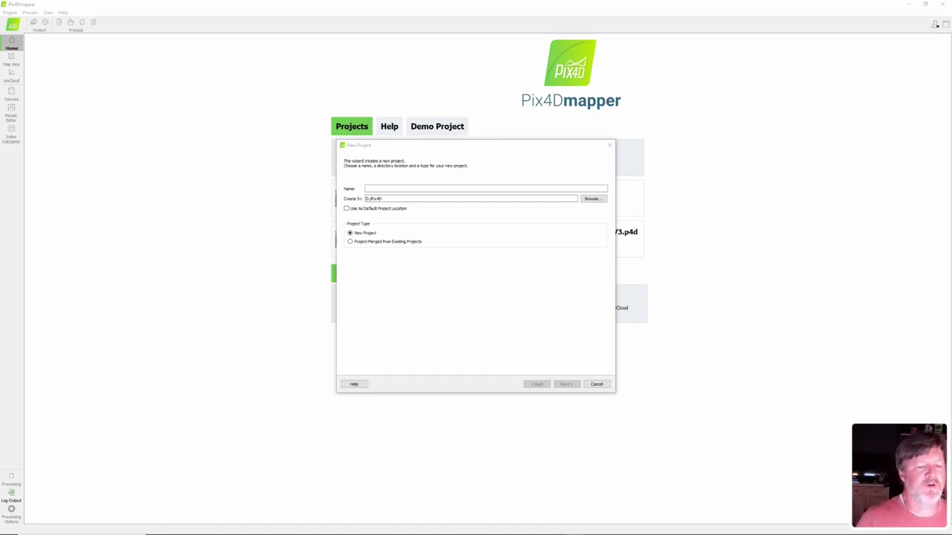
{"action": "left_click", "coordinate": [416, 189]}
{"action": "type", "text": "2"}
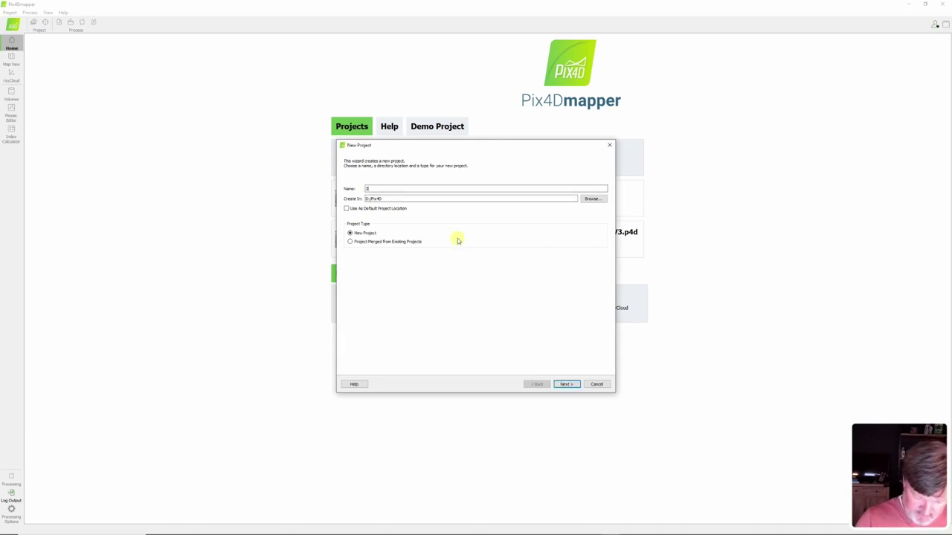
{"action": "type", "text": "022-12-10 Mavic"}
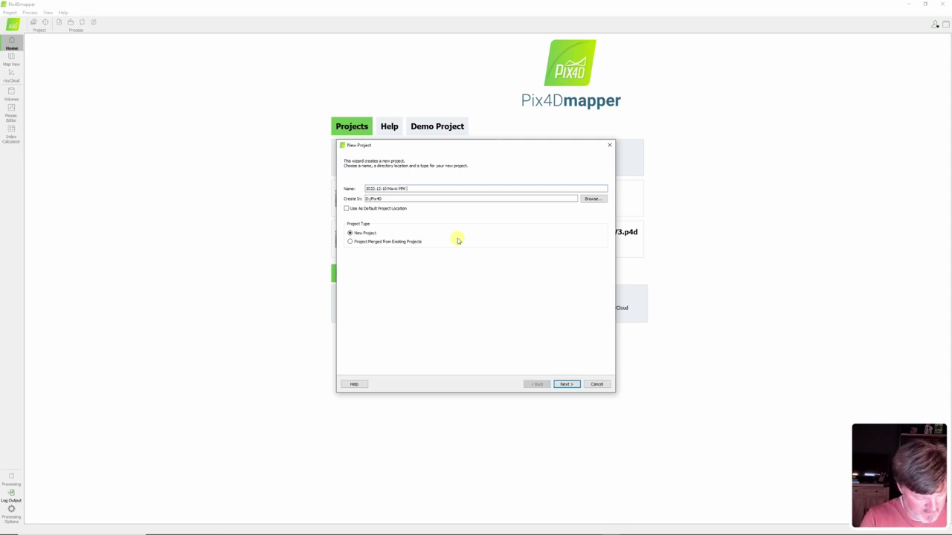
{"action": "type", "text": "PPK using"}
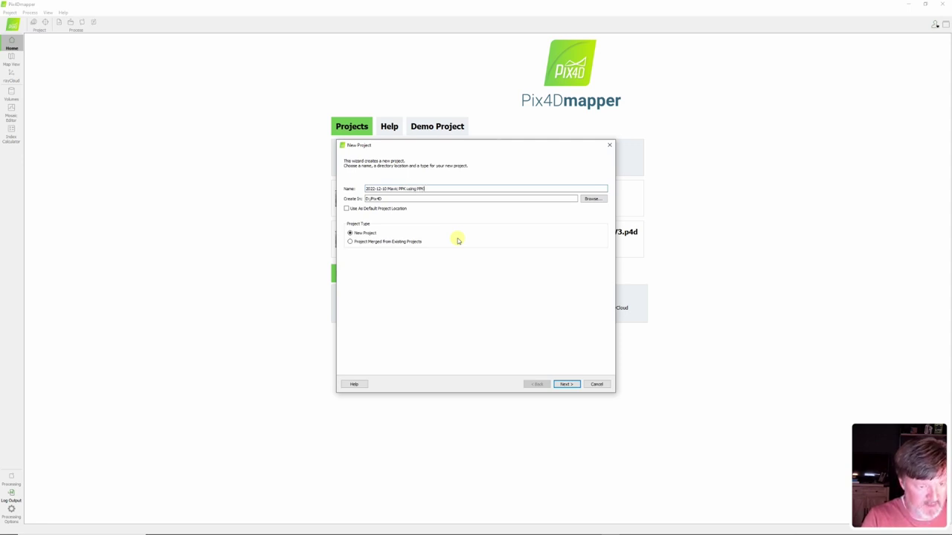
{"action": "type", "text": " PPK"}
{"action": "left_click", "coordinate": [566, 384]}
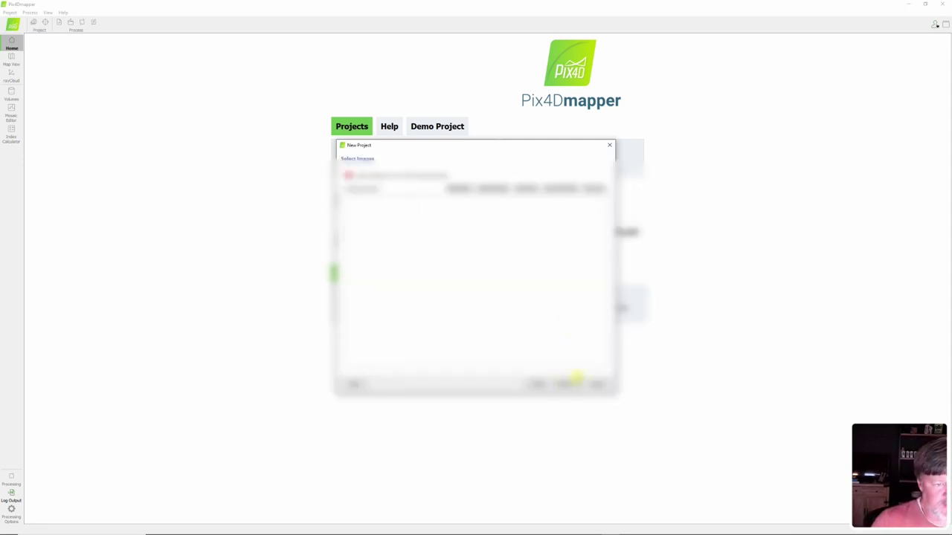
{"action": "left_click", "coordinate": [463, 188]}
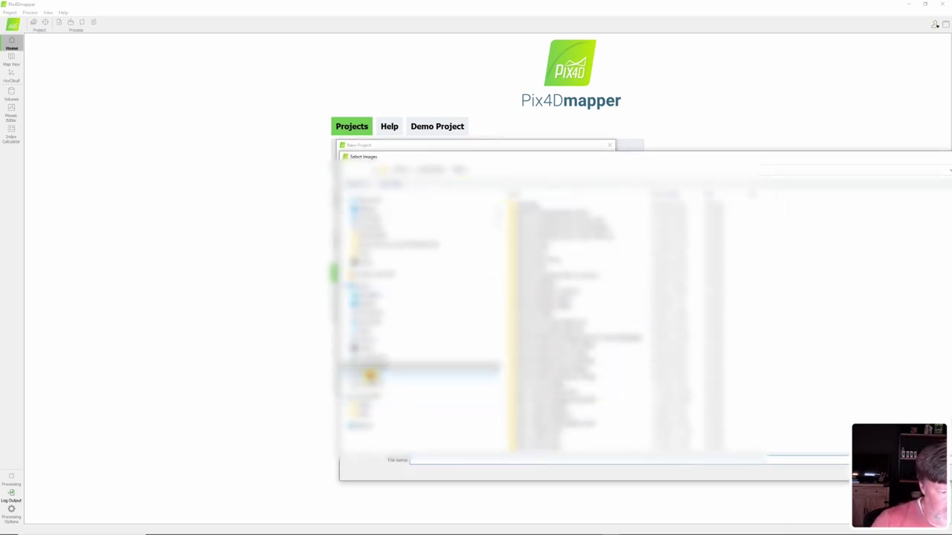
{"action": "left_click", "coordinate": [369, 374]}
{"action": "double_click", "coordinate": [550, 237]}
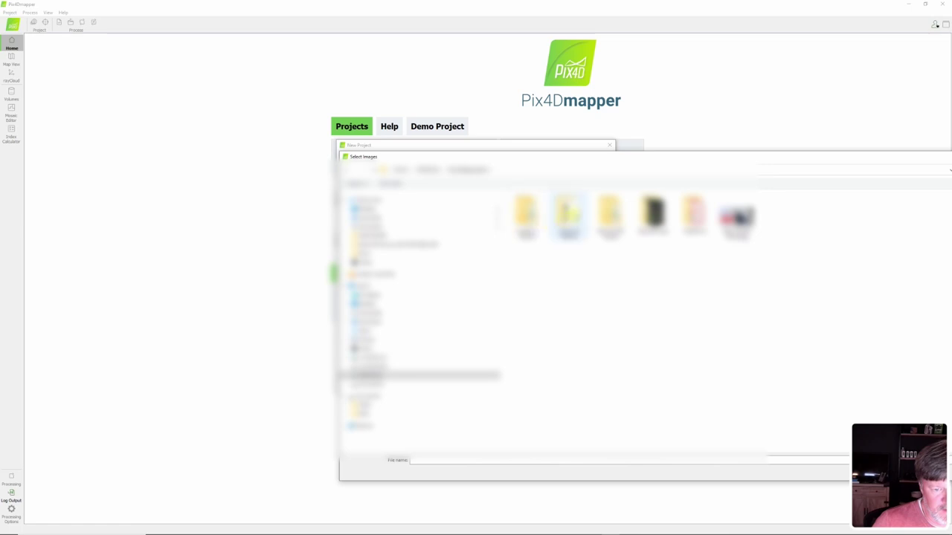
{"action": "double_click", "coordinate": [608, 214]}
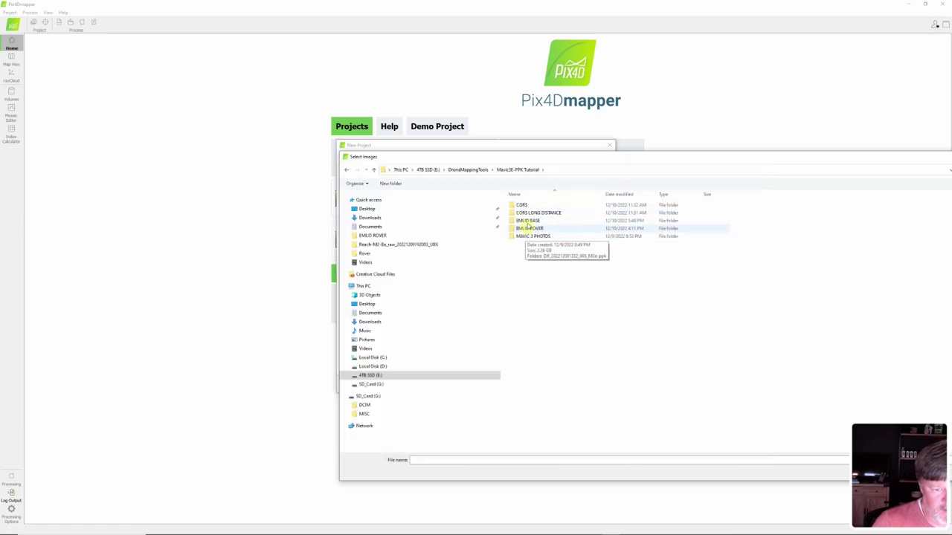
{"action": "double_click", "coordinate": [528, 236]}
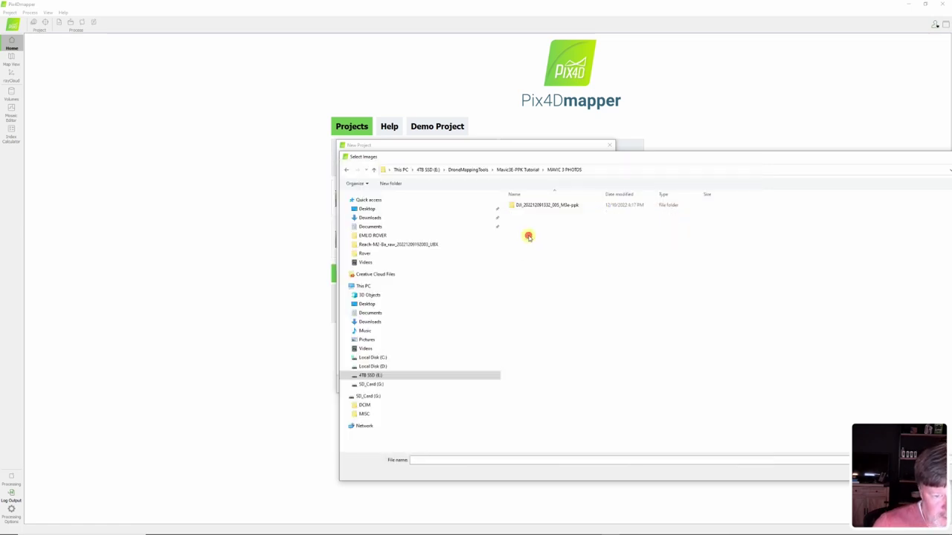
{"action": "double_click", "coordinate": [520, 207]}
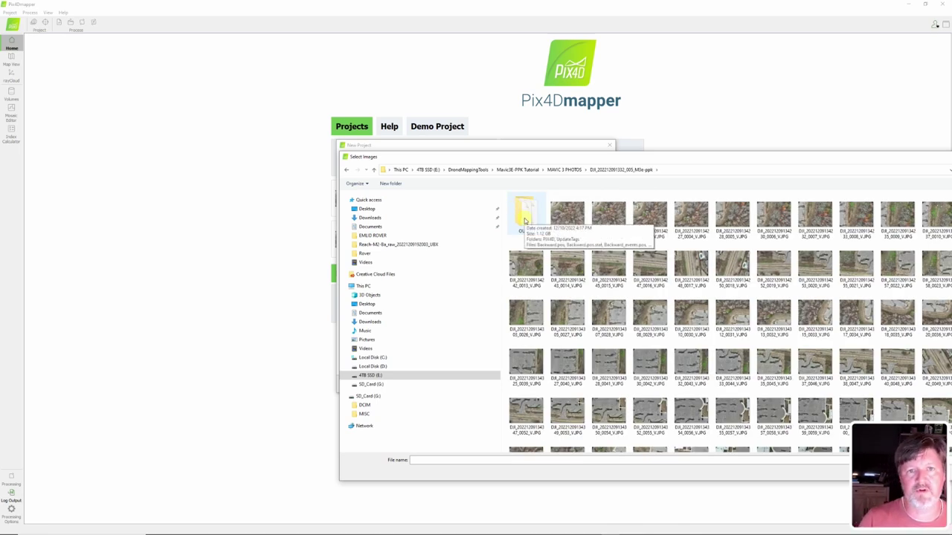
{"action": "double_click", "coordinate": [524, 216]}
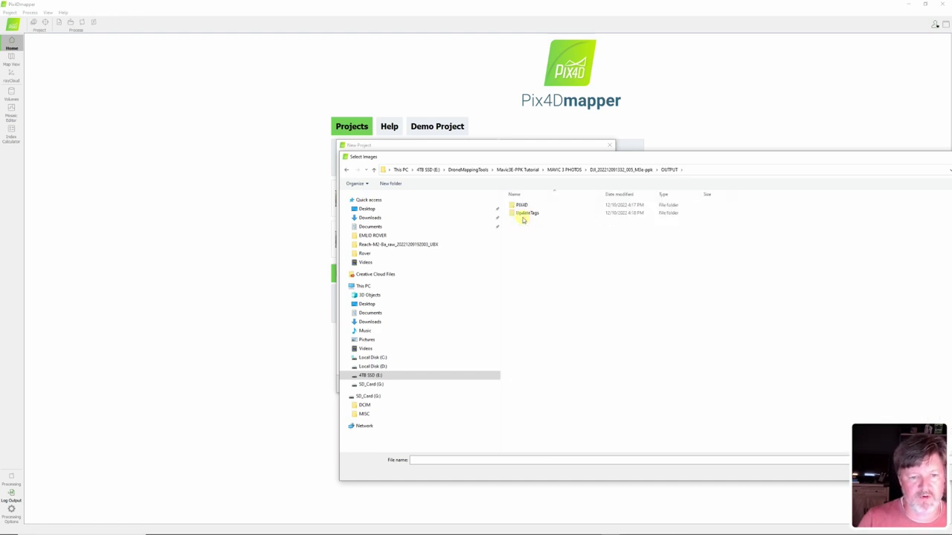
{"action": "double_click", "coordinate": [518, 214]}
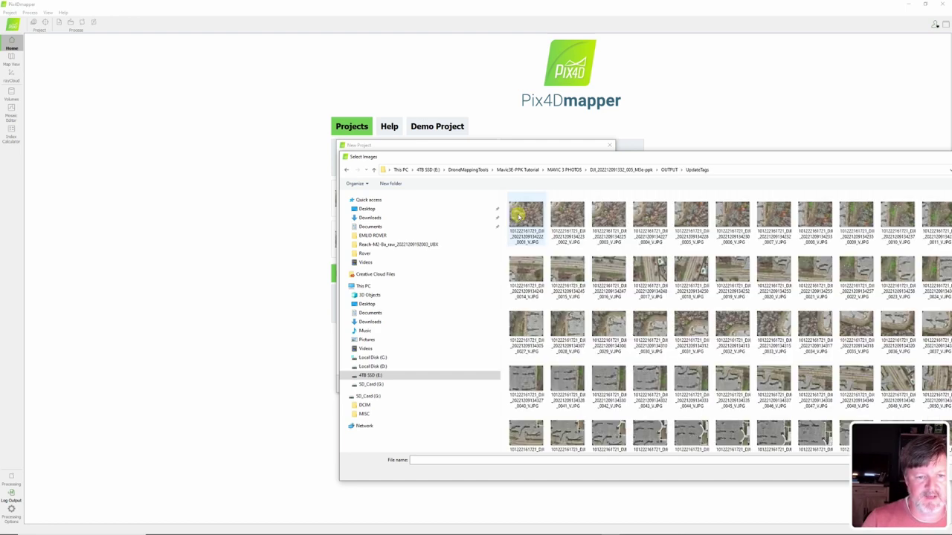
{"action": "left_click", "coordinate": [523, 218]}
{"action": "key", "text": "ctrl+a"}
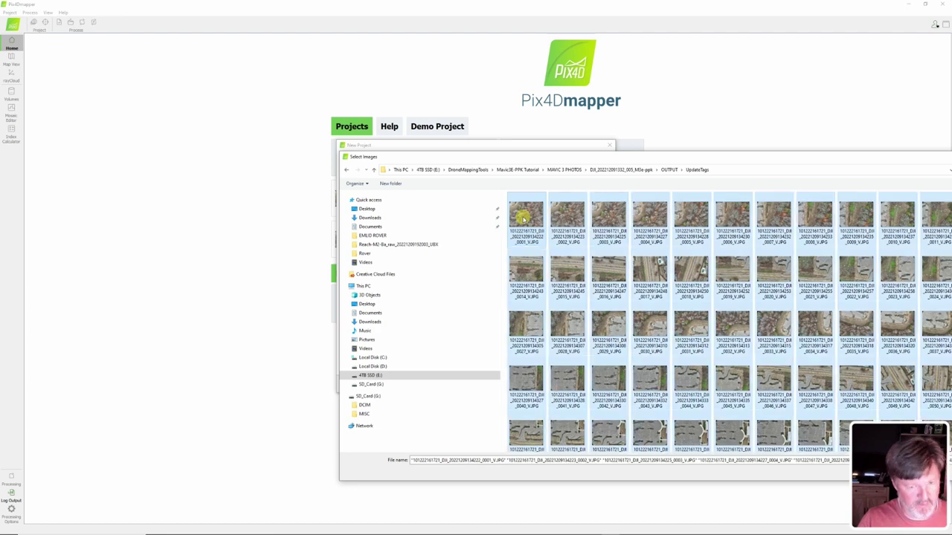
{"action": "left_click_drag", "start_coordinate": [659, 161], "coordinate": [466, 81]}
{"action": "left_click", "coordinate": [800, 395]}
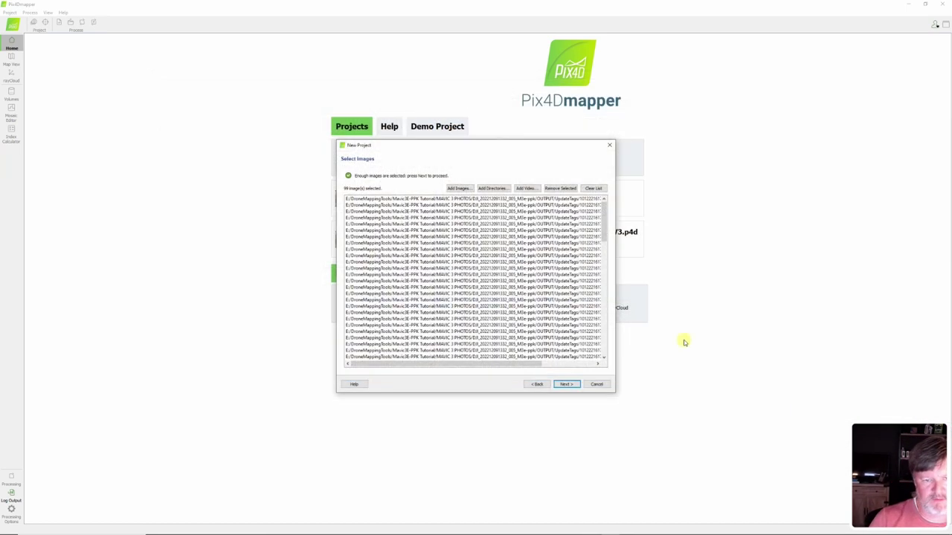
{"action": "left_click", "coordinate": [567, 384]}
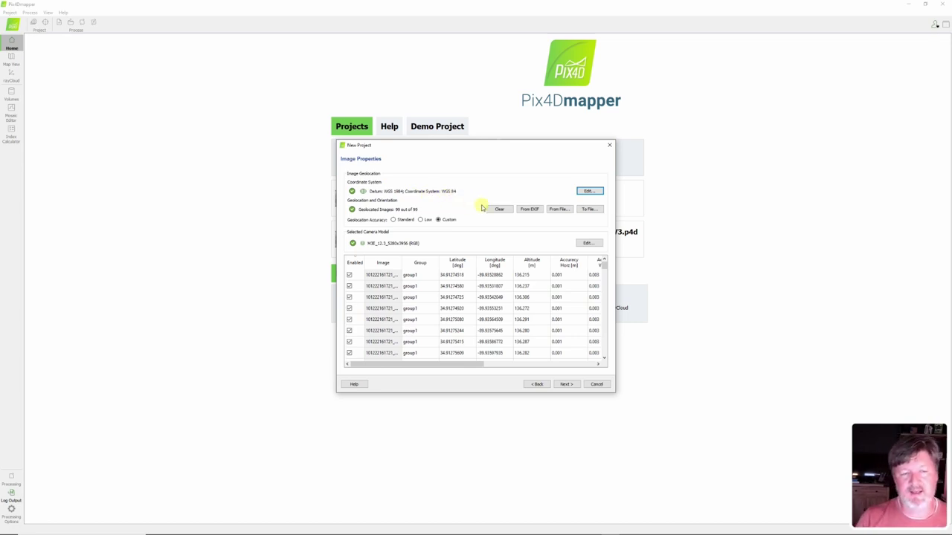
Set the image coordinate system to NAD83(2011) using the NAD83 National Spatial Reference System 2011 datum, keep geoid height 0.000, and continue to the output system.
{"action": "left_click", "coordinate": [587, 192]}
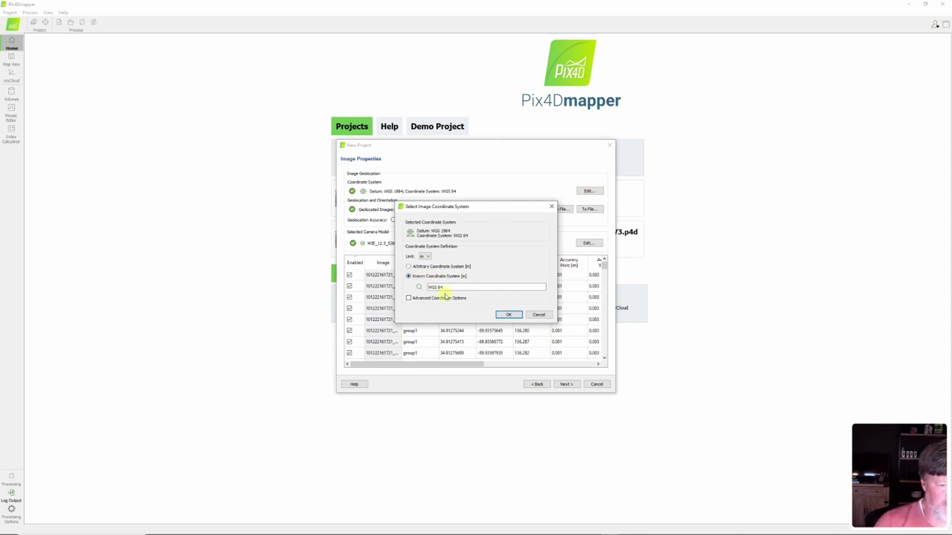
{"action": "left_click", "coordinate": [408, 299]}
{"action": "left_click", "coordinate": [459, 299]}
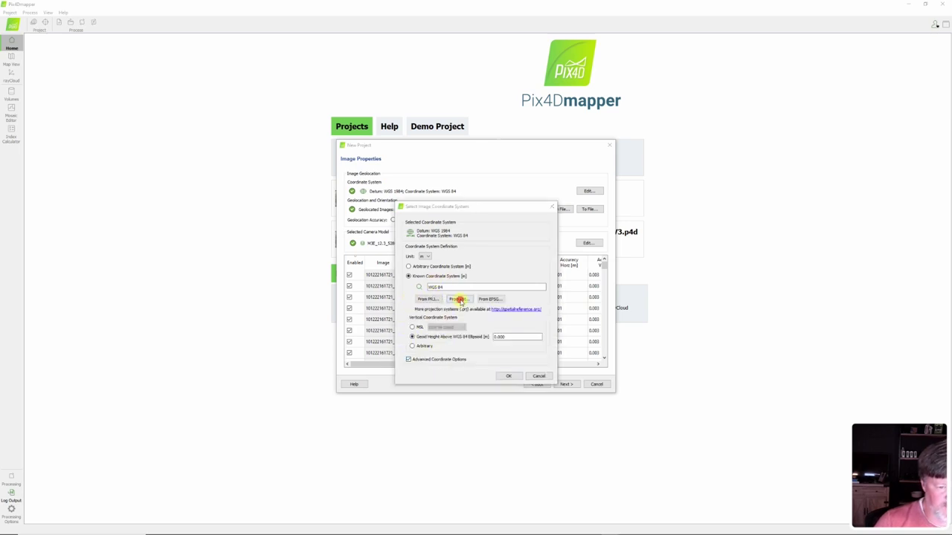
{"action": "left_click", "coordinate": [503, 292]}
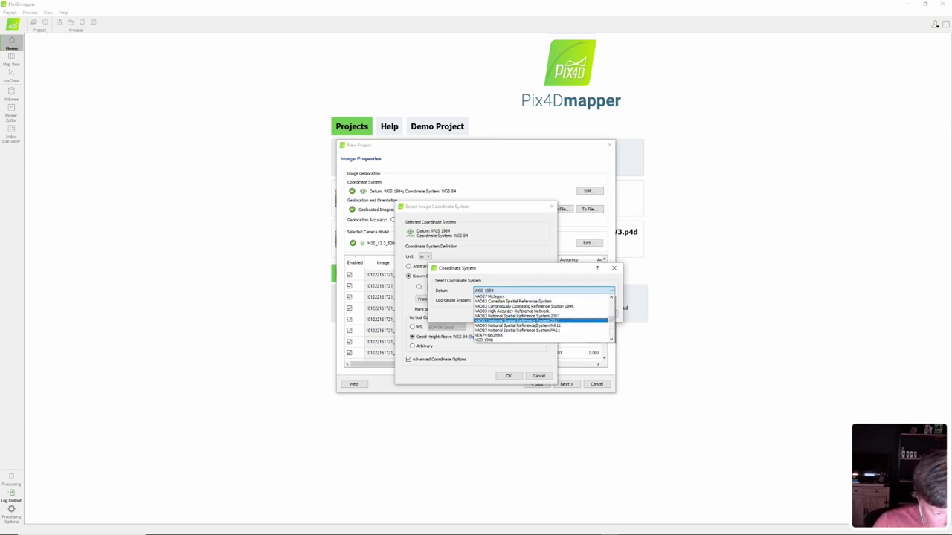
{"action": "left_click", "coordinate": [532, 321]}
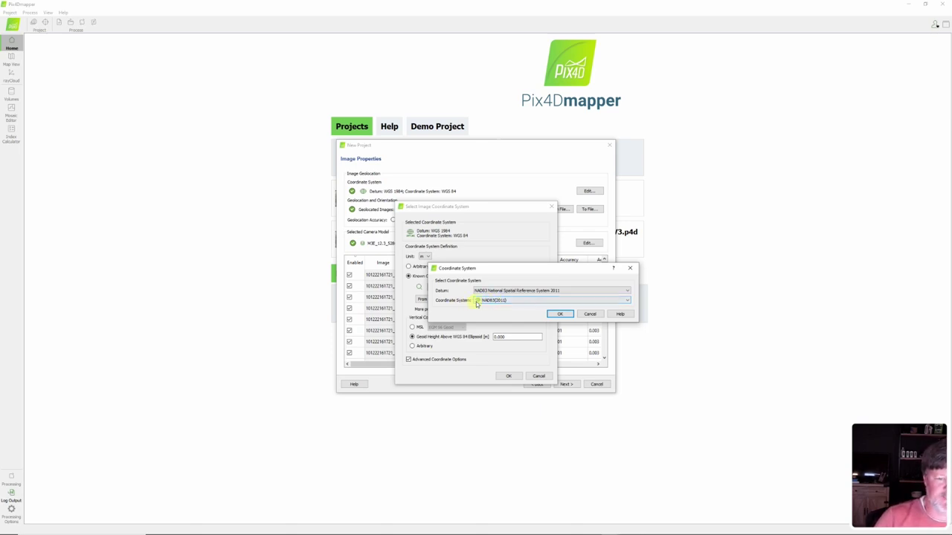
{"action": "left_click", "coordinate": [558, 315]}
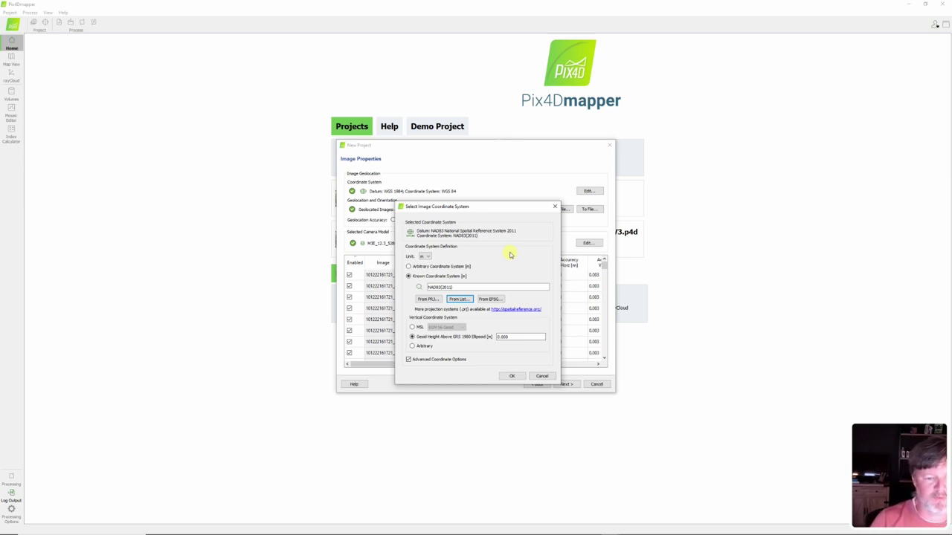
{"action": "left_click", "coordinate": [502, 337]}
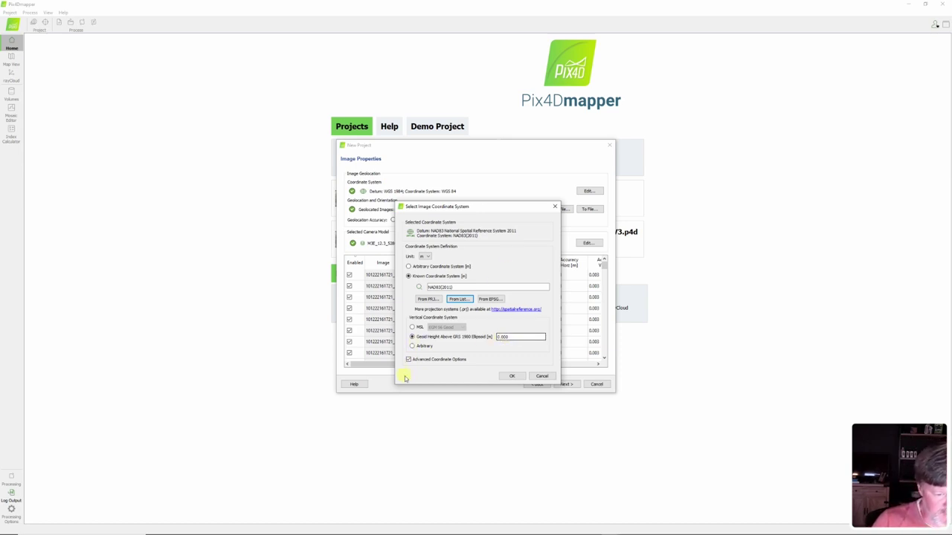
{"action": "left_click", "coordinate": [512, 376]}
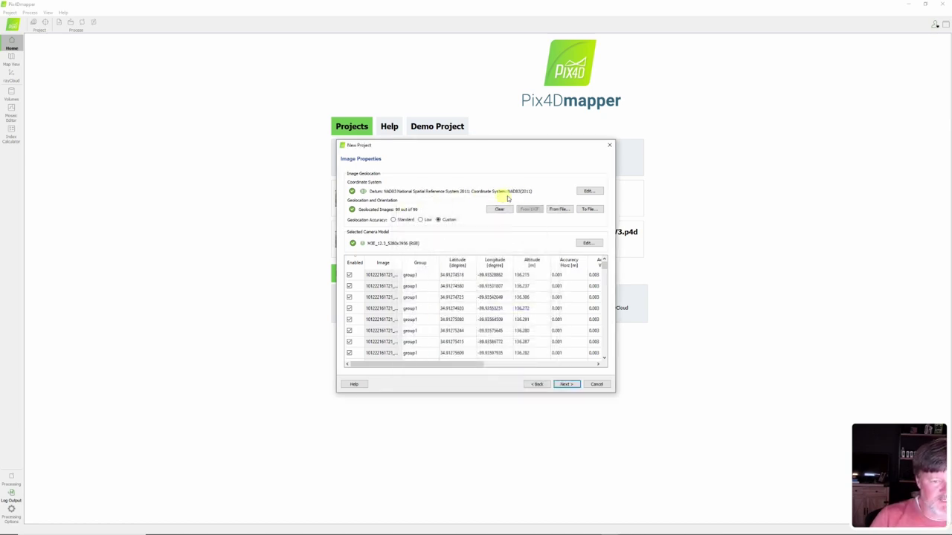
{"action": "left_click", "coordinate": [568, 385]}
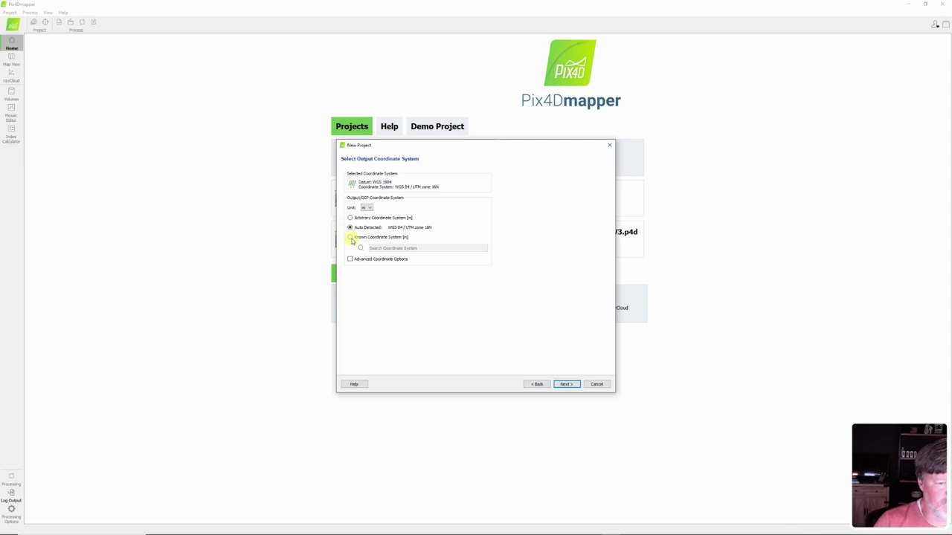
Switch the output to a known coordinate system with advanced options and select the NAD83 National Spatial Reference System 2011 datum.
{"action": "left_click", "coordinate": [350, 237]}
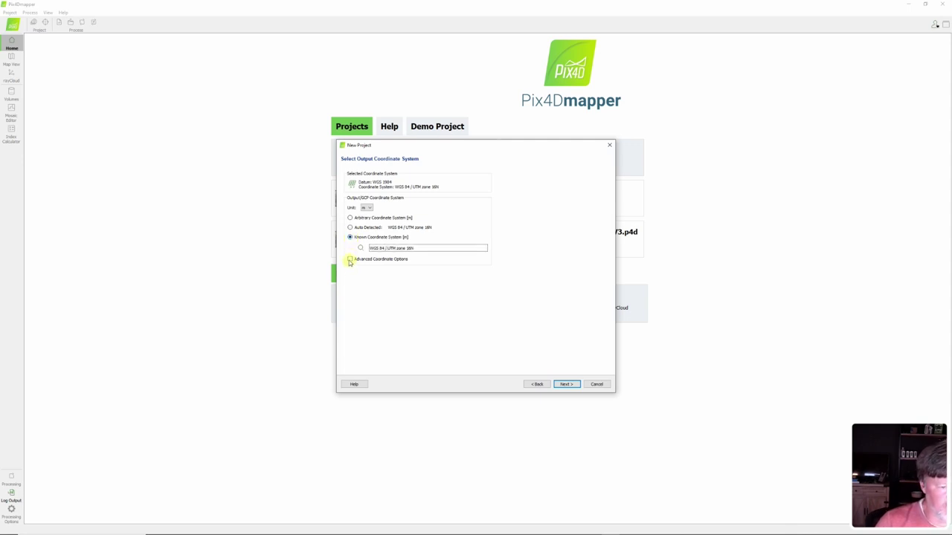
{"action": "left_click", "coordinate": [350, 258]}
{"action": "left_click", "coordinate": [400, 260]}
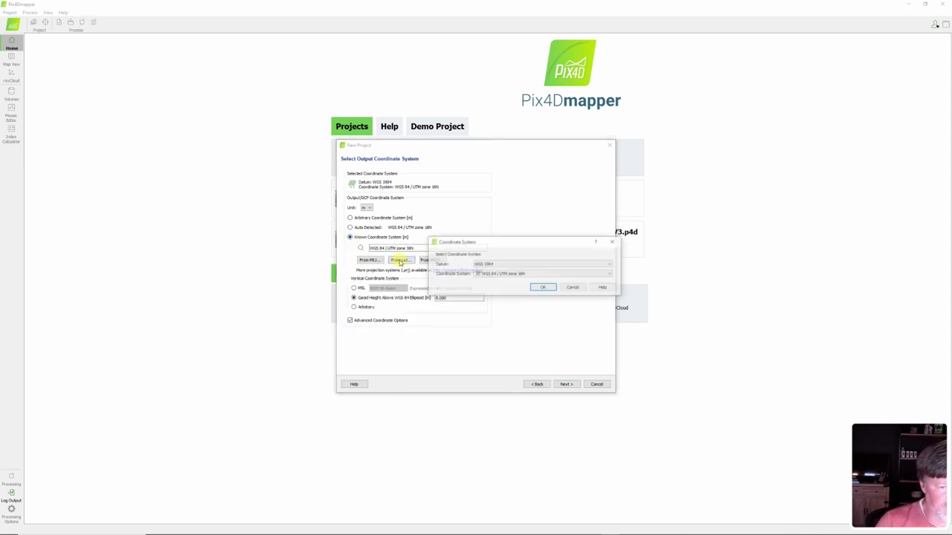
{"action": "left_click", "coordinate": [506, 264]}
{"action": "key", "text": "n"}
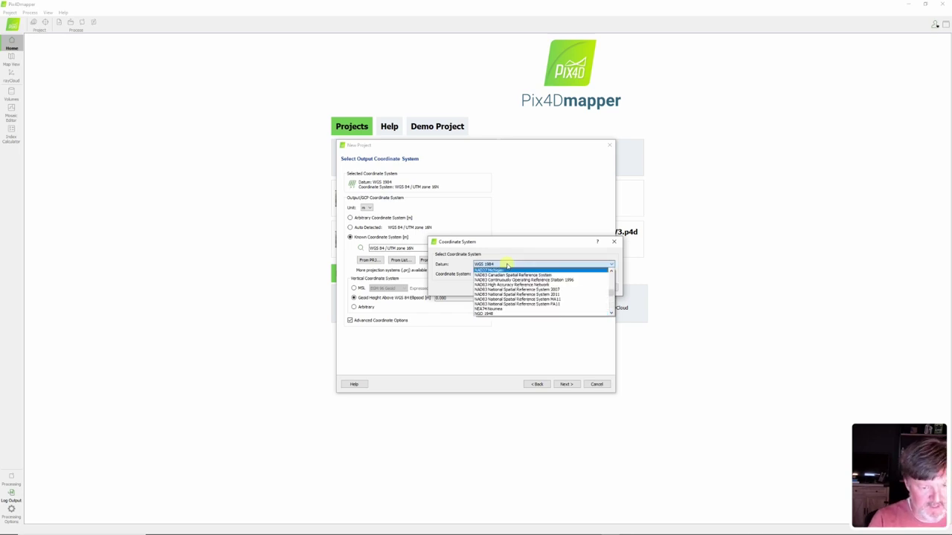
{"action": "left_click", "coordinate": [513, 294]}
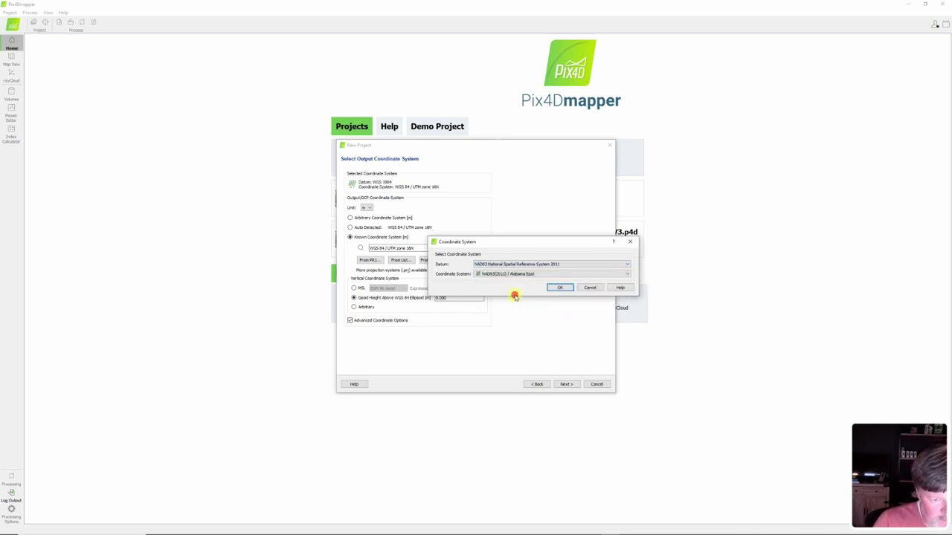
Select NAD83(2011) / Mississippi West as the output coordinate system and continue to the processing templates.
{"action": "left_click", "coordinate": [497, 274]}
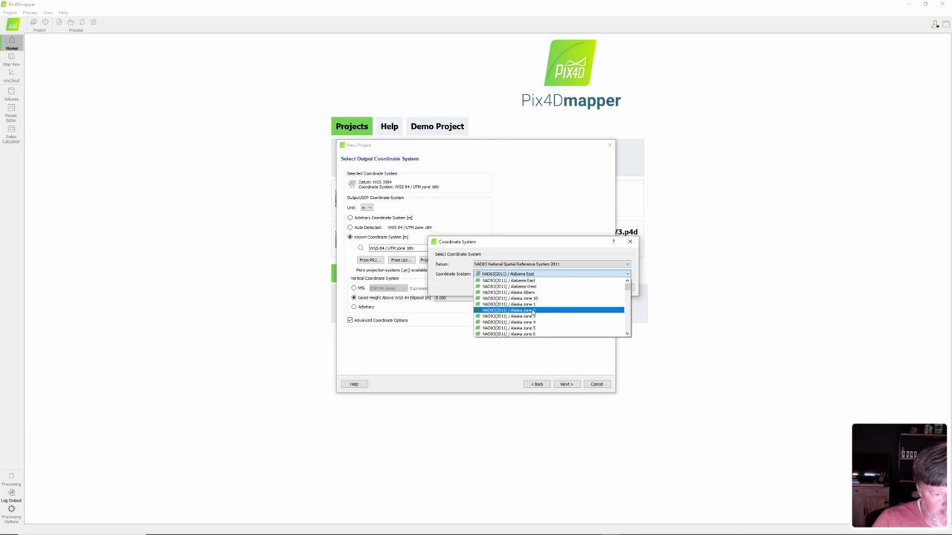
{"action": "scroll", "coordinate": [533, 311], "scroll_direction": "down", "scroll_amount": 15}
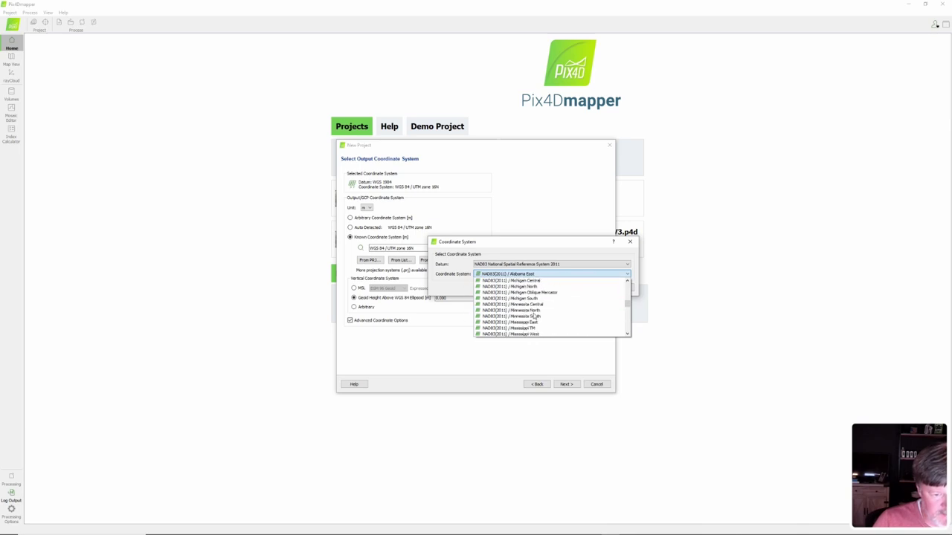
{"action": "left_click_drag", "start_coordinate": [629, 305], "coordinate": [629, 278]}
{"action": "left_click", "coordinate": [551, 247]}
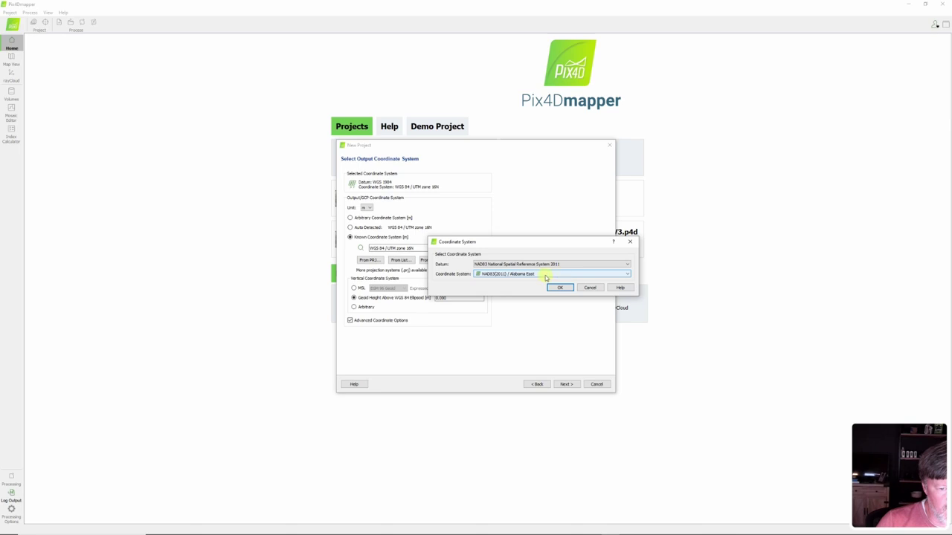
{"action": "left_click", "coordinate": [547, 274]}
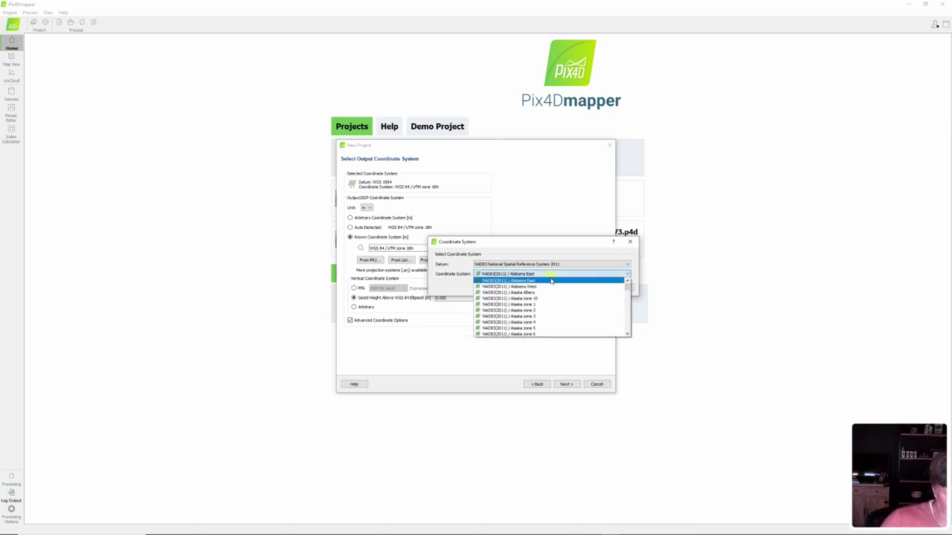
{"action": "left_click_drag", "start_coordinate": [628, 288], "coordinate": [629, 300]}
{"action": "scroll", "coordinate": [594, 313], "scroll_direction": "down", "scroll_amount": 3}
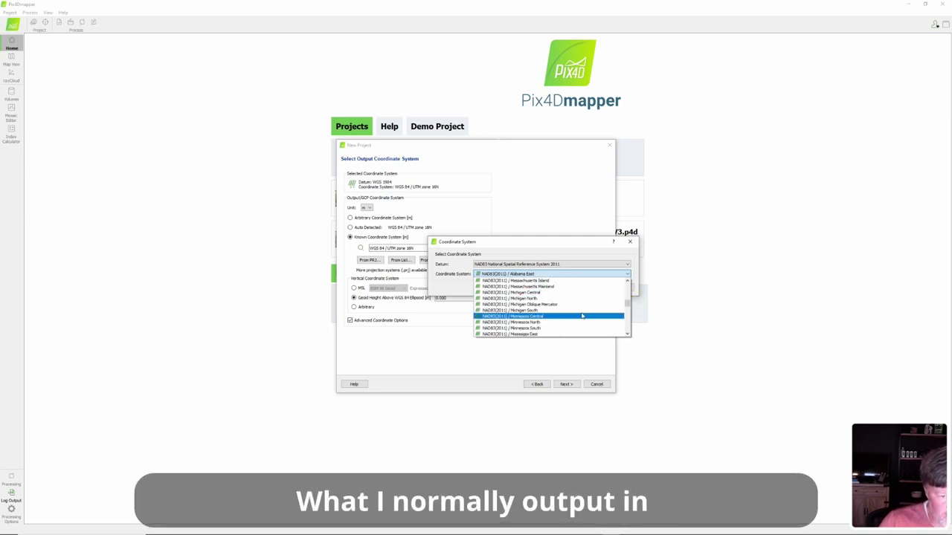
{"action": "scroll", "coordinate": [558, 320], "scroll_direction": "down", "scroll_amount": 1}
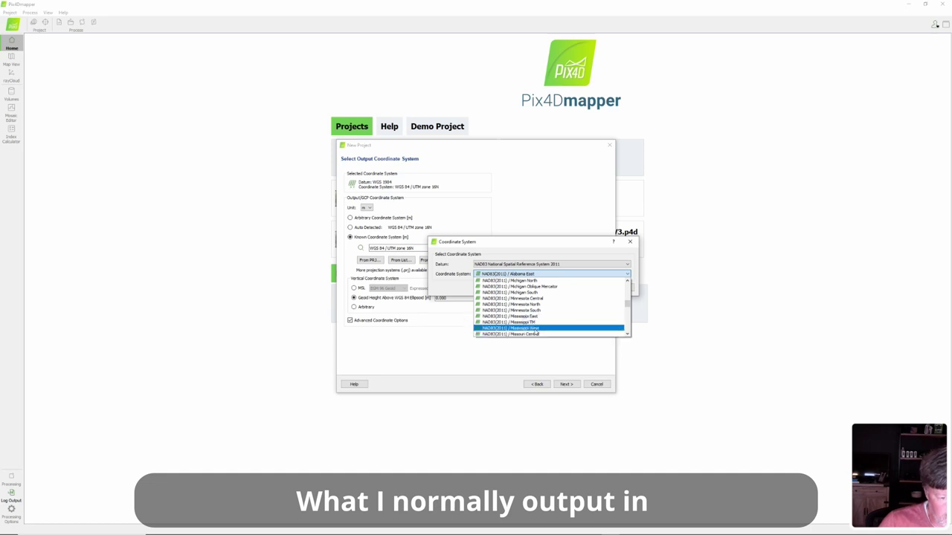
{"action": "left_click", "coordinate": [534, 332]}
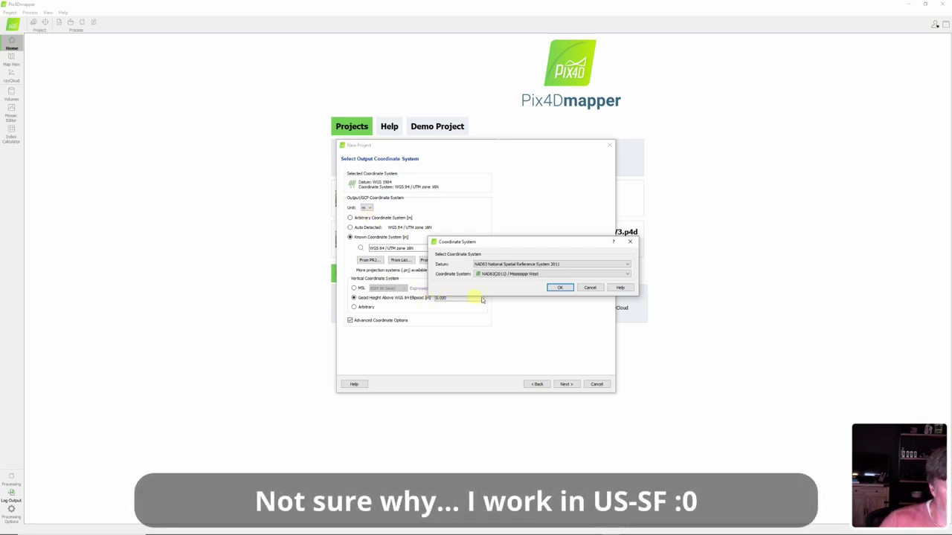
{"action": "left_click", "coordinate": [558, 288]}
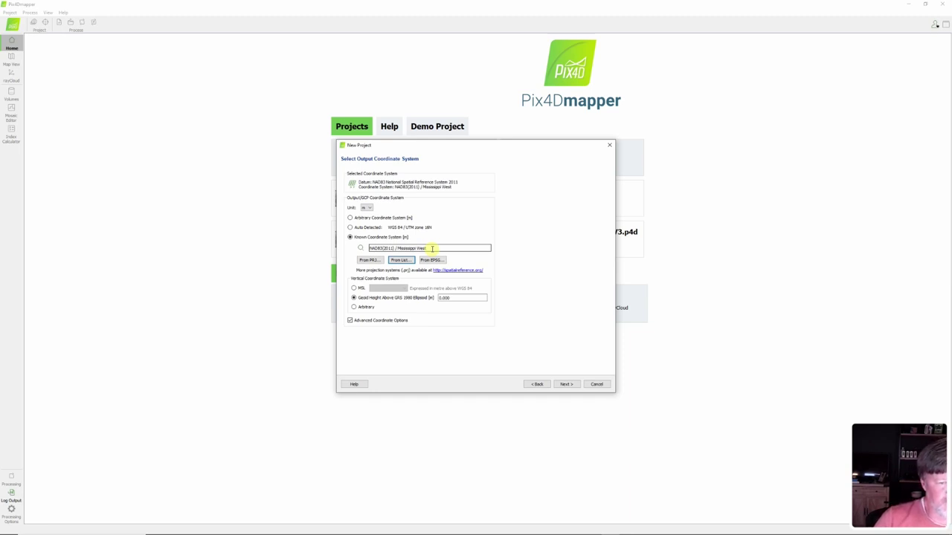
{"action": "left_click", "coordinate": [571, 386]}
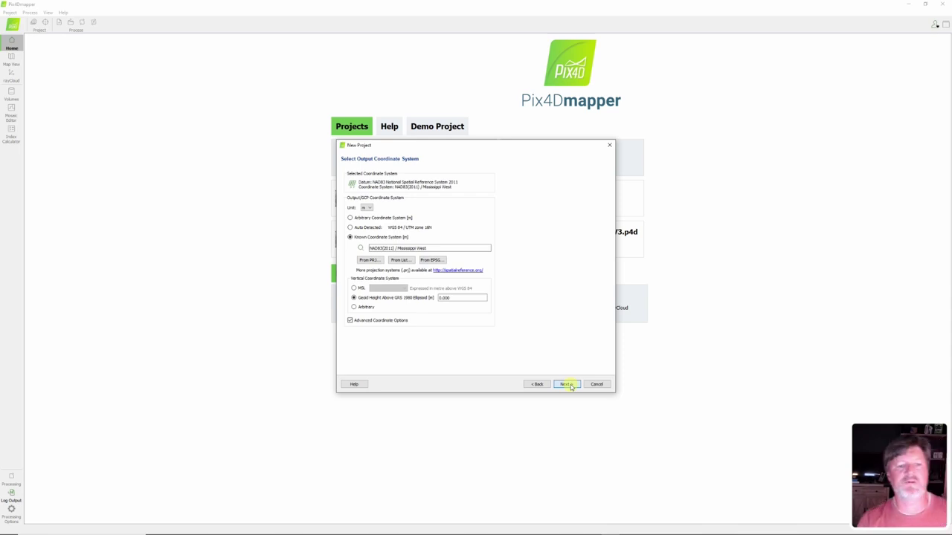
{"action": "left_click", "coordinate": [568, 384]}
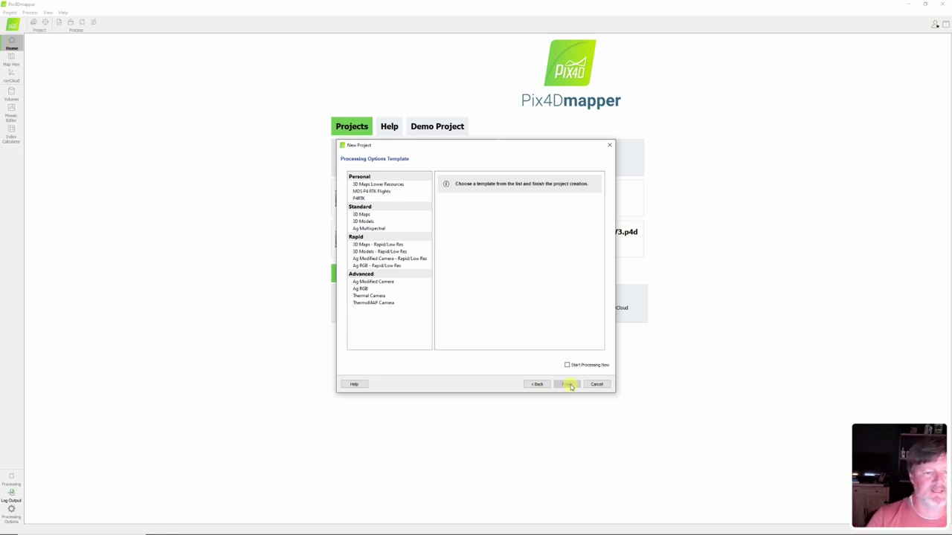
Create the project with the standard 3D Maps template and start only Initial Processing, leaving out the point cloud, mesh, DSM and orthomosaic.
{"action": "left_click", "coordinate": [362, 214]}
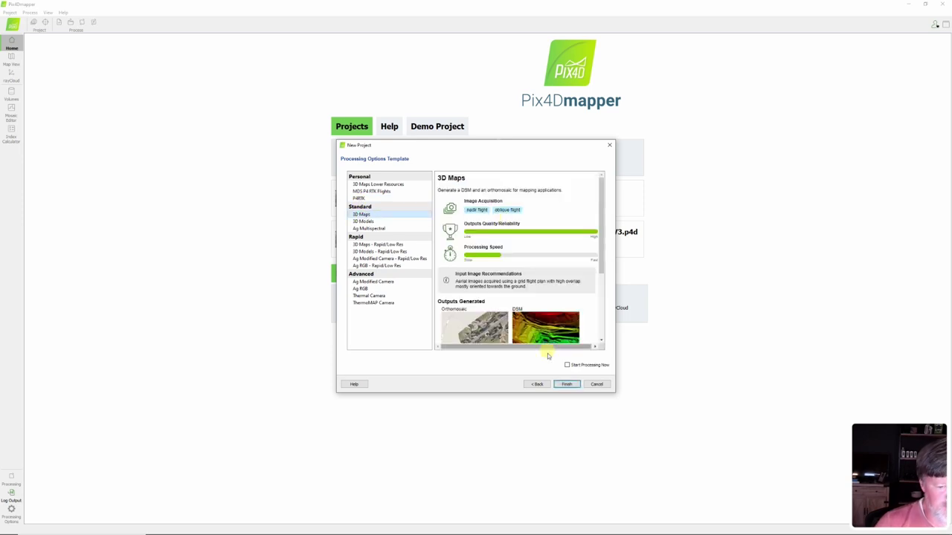
{"action": "left_click", "coordinate": [566, 384]}
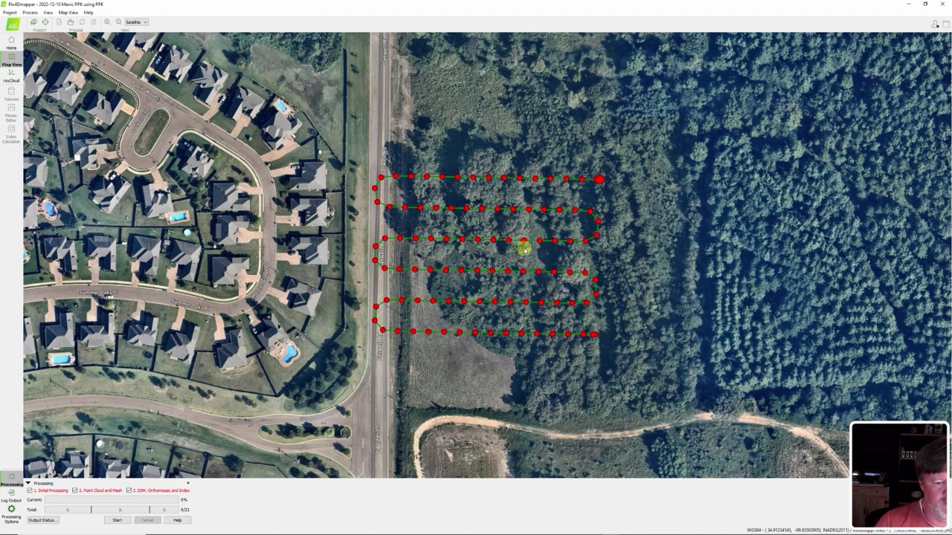
{"action": "left_click", "coordinate": [77, 491]}
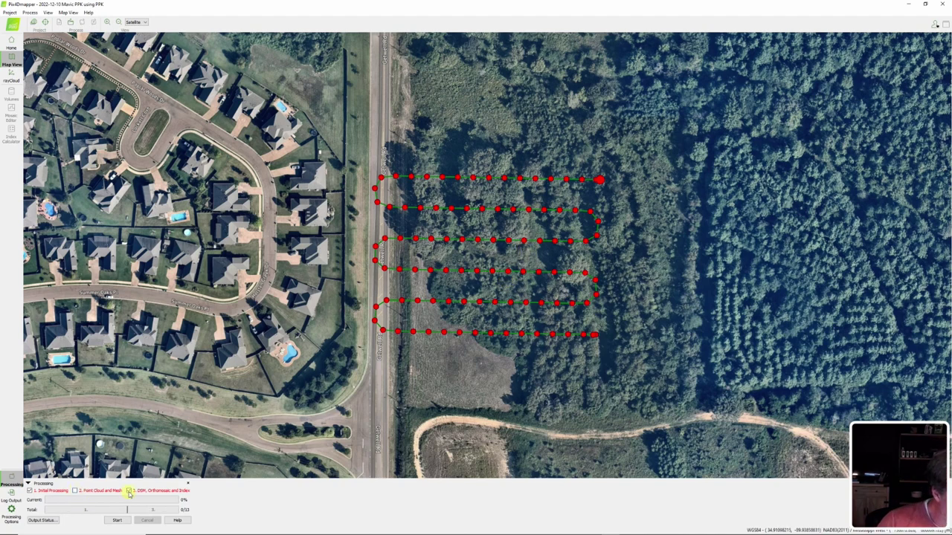
{"action": "left_click", "coordinate": [117, 520]}
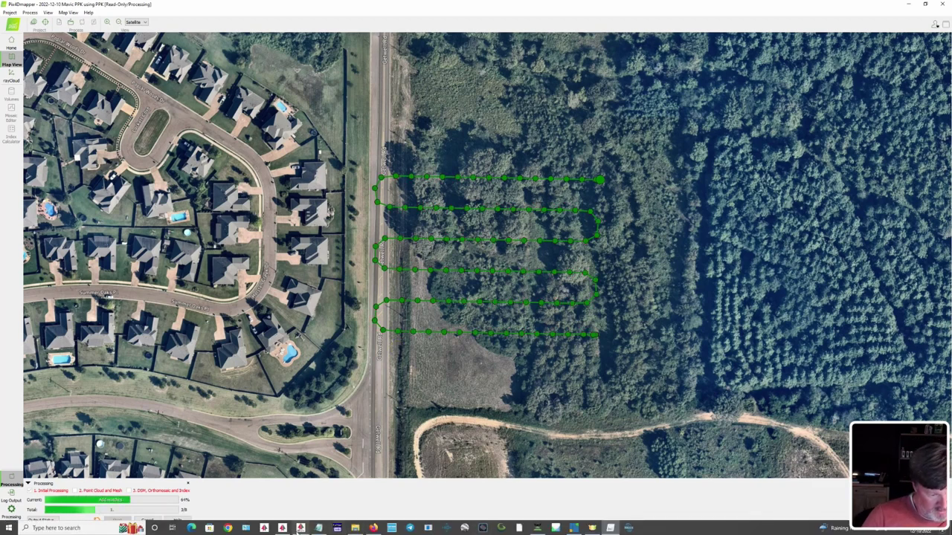
{"action": "left_click", "coordinate": [300, 528]}
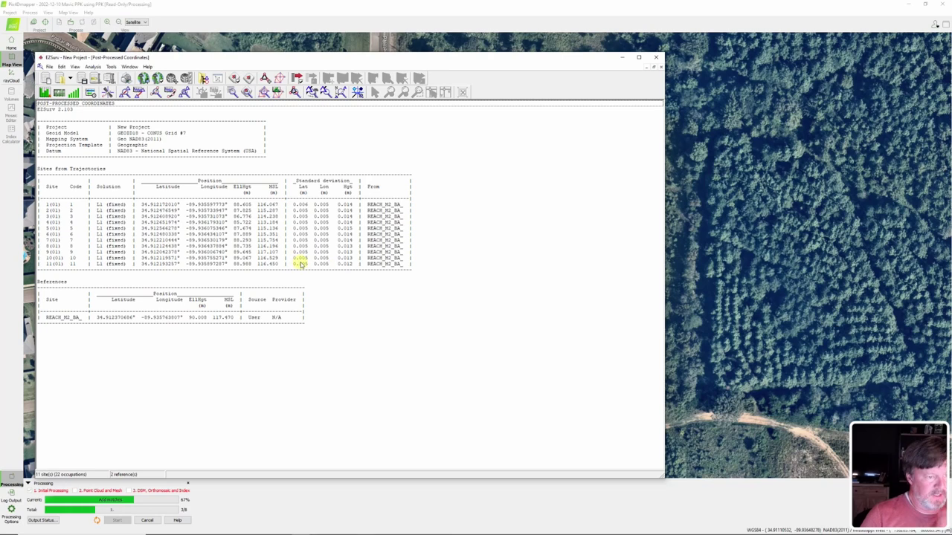
{"action": "left_click", "coordinate": [110, 67]}
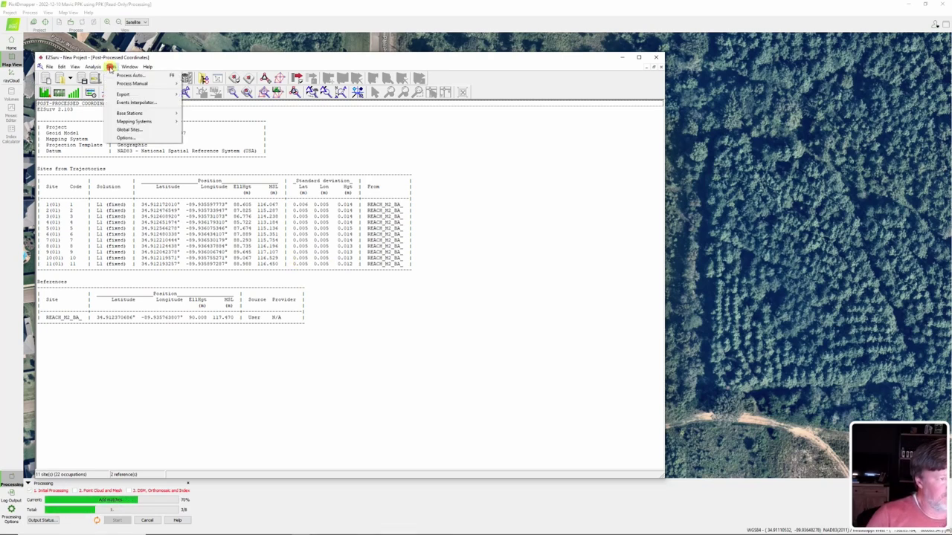
{"action": "mouse_move", "coordinate": [141, 124]}
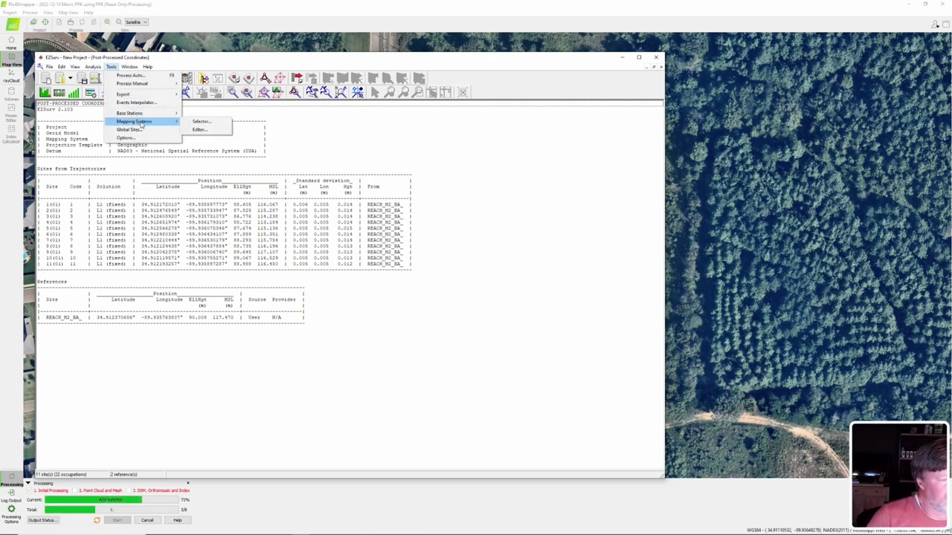
{"action": "left_click", "coordinate": [202, 122]}
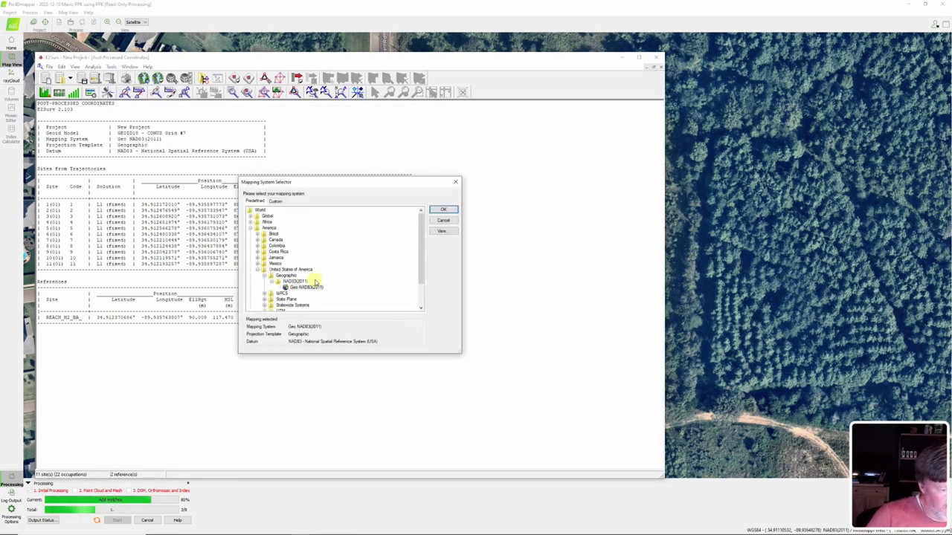
{"action": "scroll", "coordinate": [298, 280], "scroll_direction": "down", "scroll_amount": 2}
{"action": "left_click", "coordinate": [265, 272]}
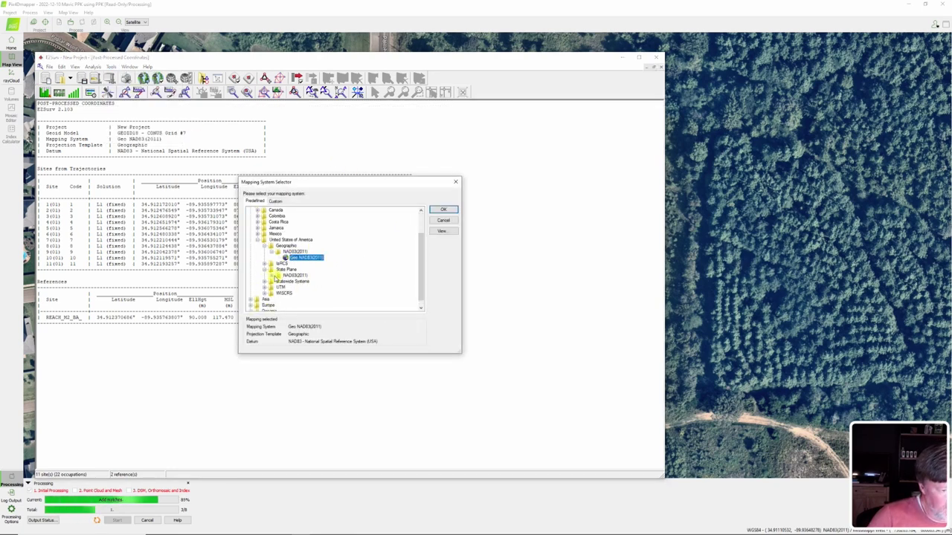
{"action": "double_click", "coordinate": [302, 285]}
{"action": "scroll", "coordinate": [346, 275], "scroll_direction": "down", "scroll_amount": 15}
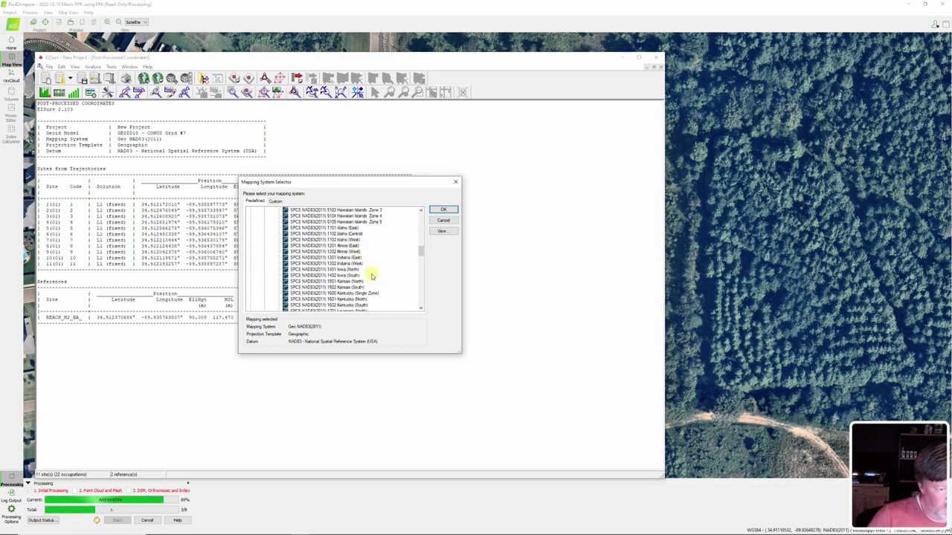
{"action": "scroll", "coordinate": [372, 275], "scroll_direction": "down", "scroll_amount": 1}
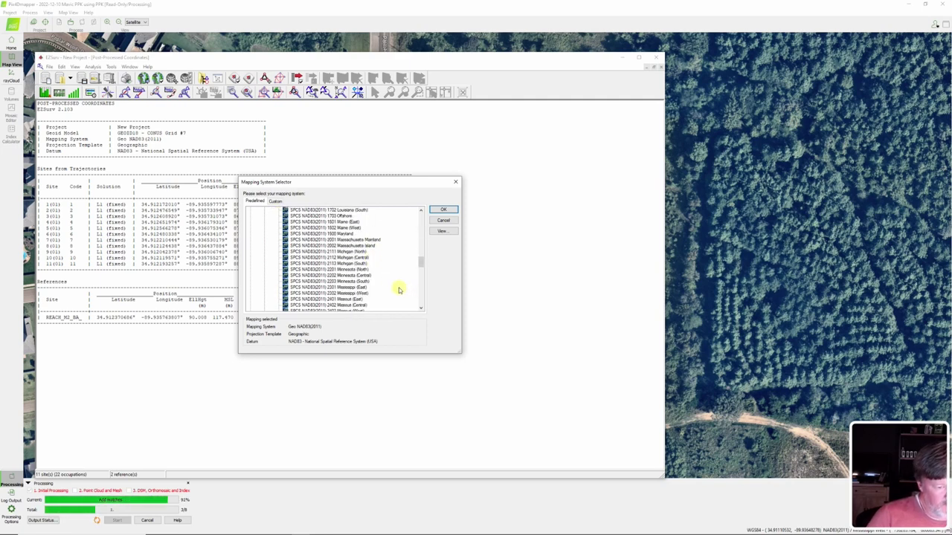
{"action": "left_click", "coordinate": [359, 294]}
{"action": "left_click", "coordinate": [443, 210]}
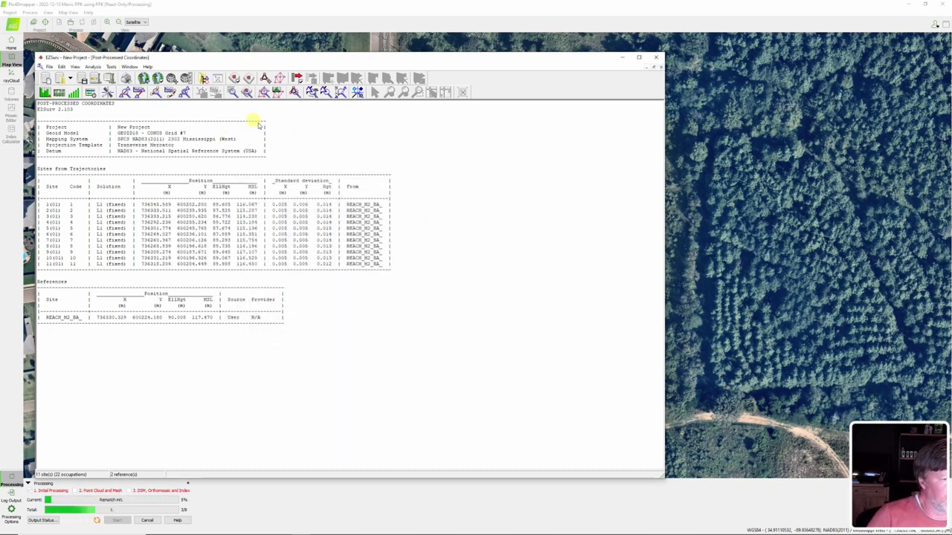
Save the post-processed coordinates report in the EMLID ROVER folder as PostProcessedCoordinates-NAD83 MS-West Geoid18.TXT.
{"action": "right_click", "coordinate": [297, 135]}
{"action": "left_click", "coordinate": [330, 150]}
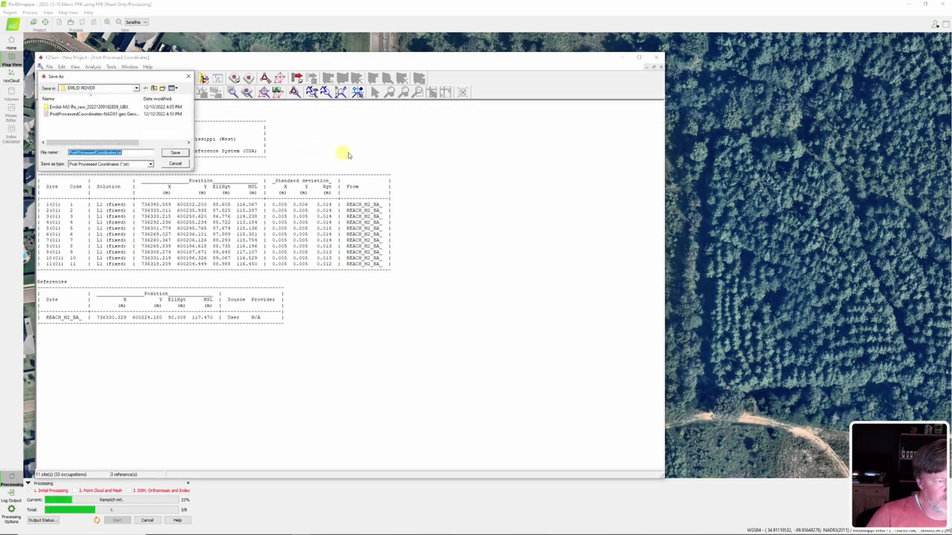
{"action": "left_click_drag", "start_coordinate": [128, 80], "coordinate": [513, 174]}
{"action": "left_click", "coordinate": [484, 209]}
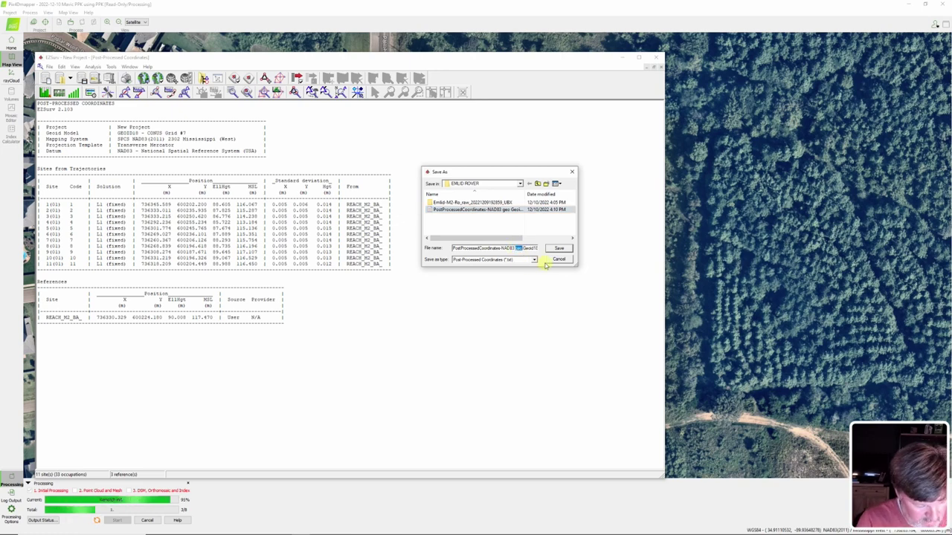
{"action": "type", "text": "MS-West"}
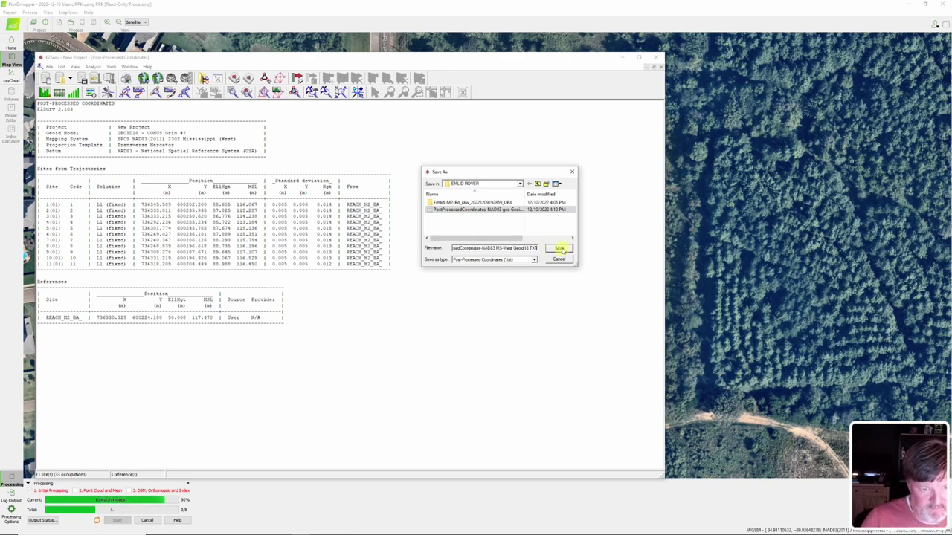
{"action": "left_click", "coordinate": [559, 249]}
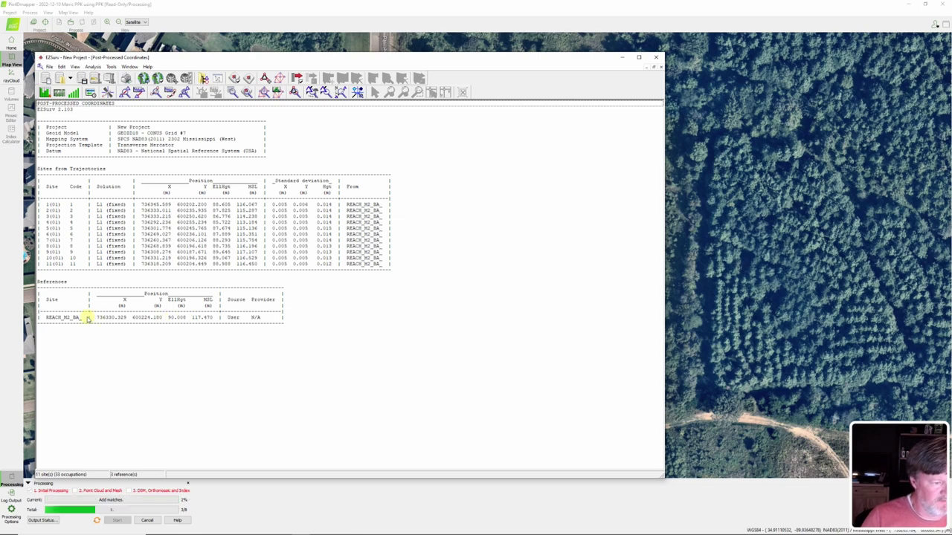
Set up a site export of all processed points with the CSV State Plane profile and check which fields the profile includes.
{"action": "left_click", "coordinate": [110, 67]}
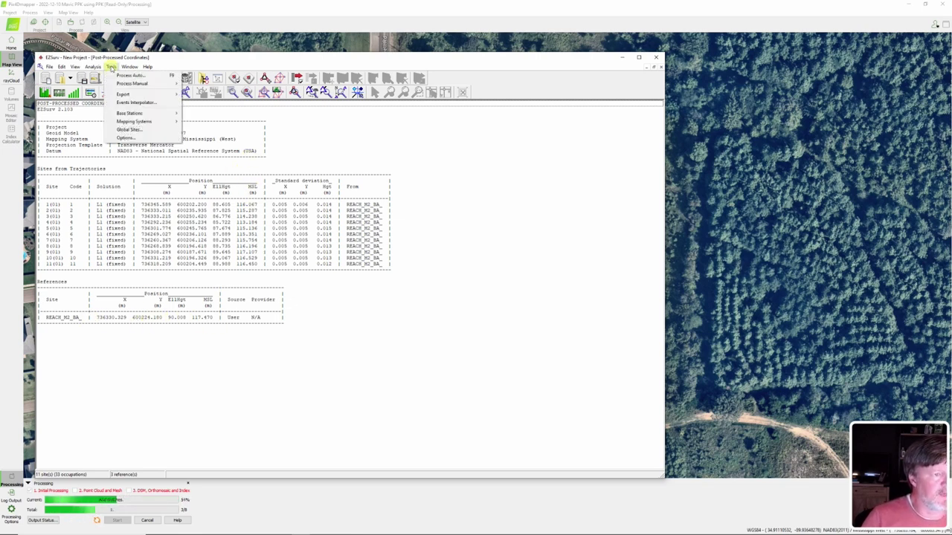
{"action": "mouse_move", "coordinate": [138, 94]}
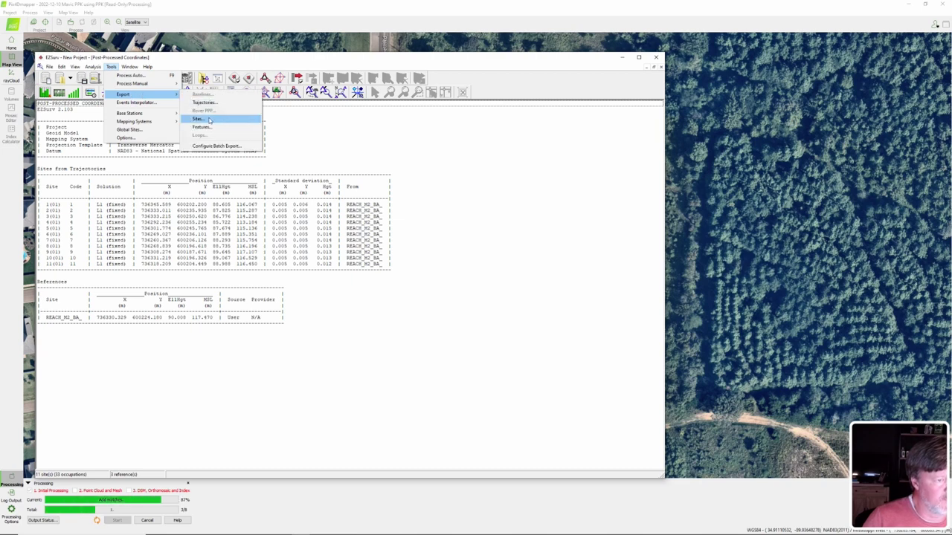
{"action": "left_click", "coordinate": [209, 119]}
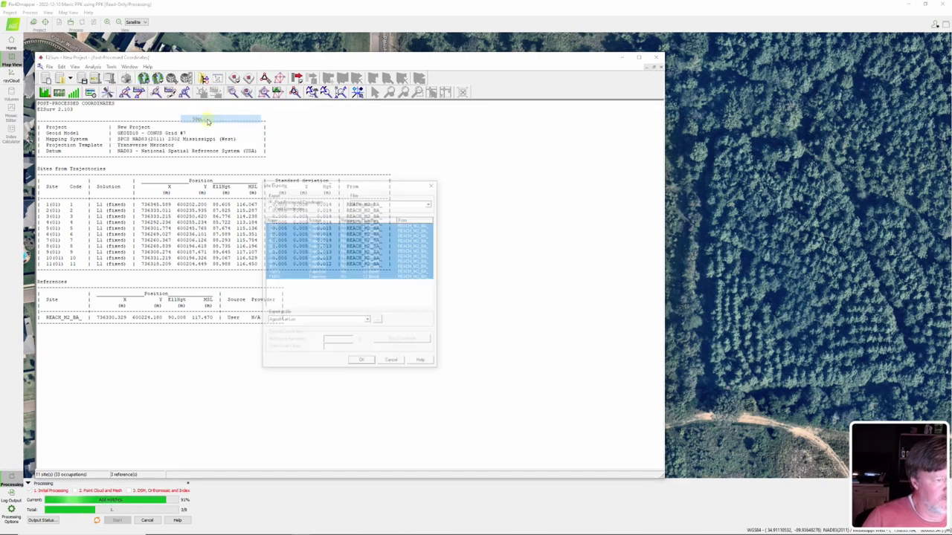
{"action": "left_click", "coordinate": [367, 322]}
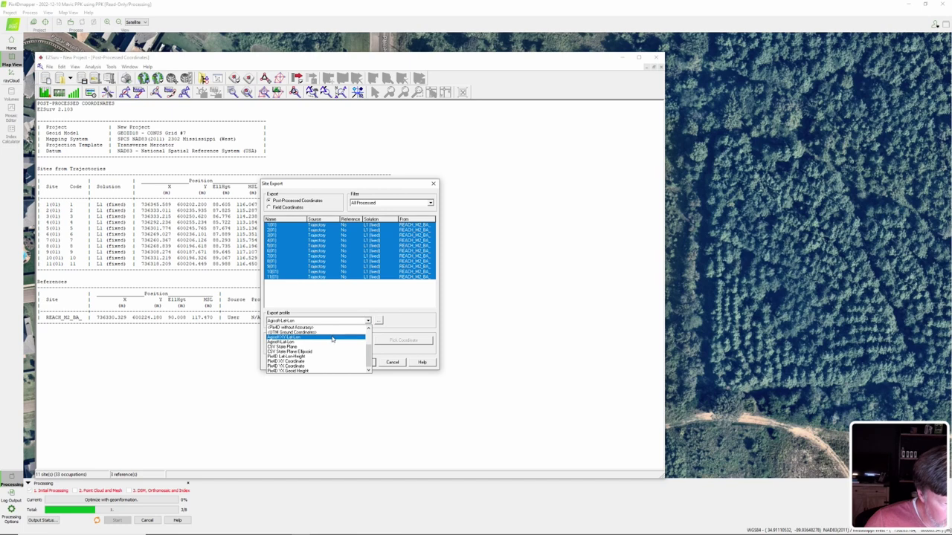
{"action": "left_click", "coordinate": [290, 347]}
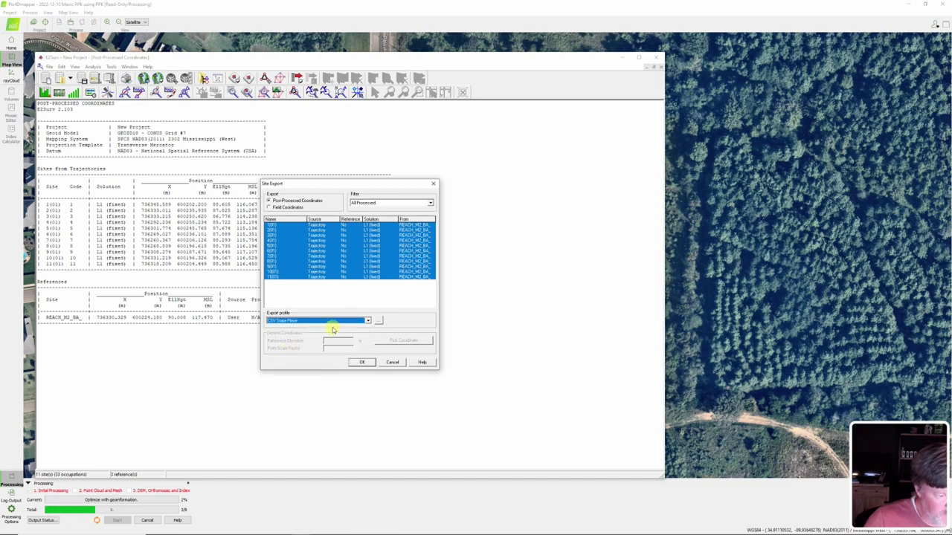
{"action": "left_click", "coordinate": [379, 320]}
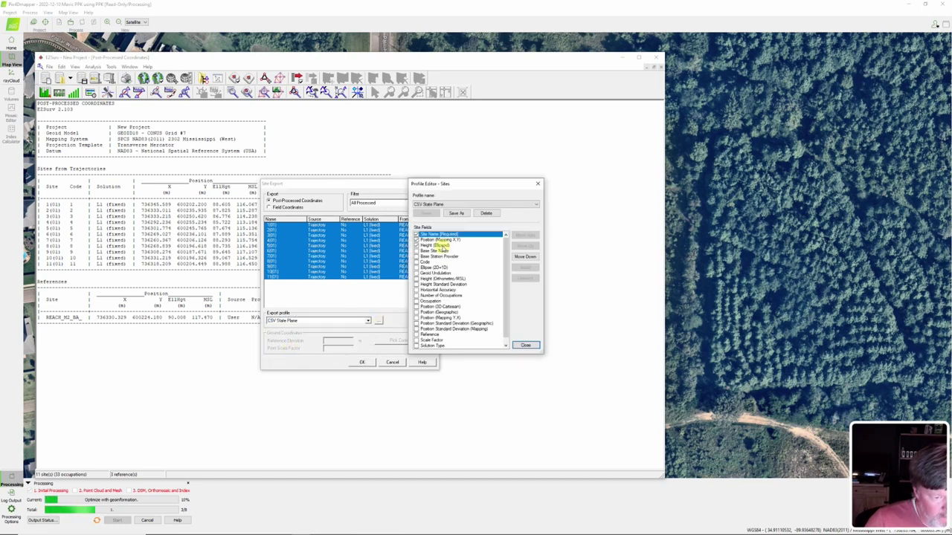
{"action": "left_click", "coordinate": [525, 345]}
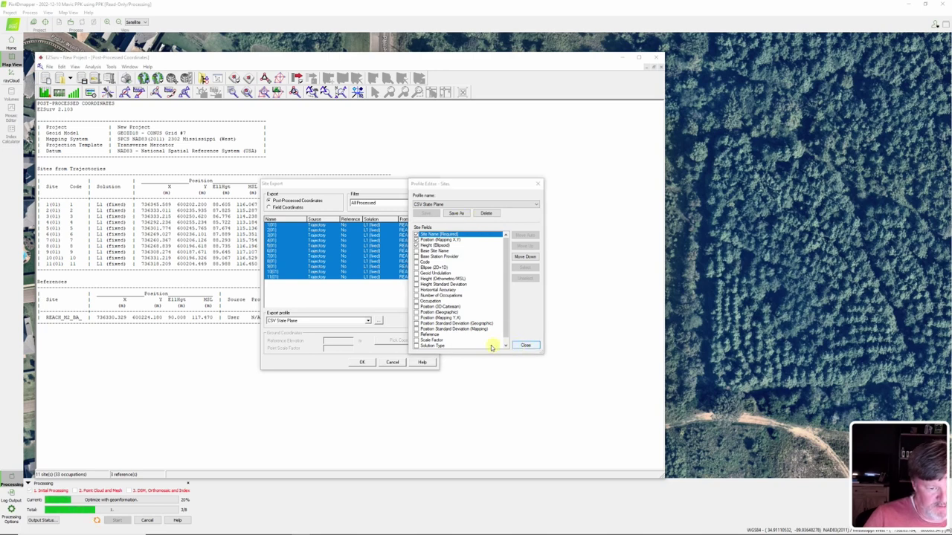
Export the sites to the EMLID ROVER folder as CSV State Plane_Sites-NAD83-MS-West-Meters.csv.
{"action": "left_click", "coordinate": [361, 363]}
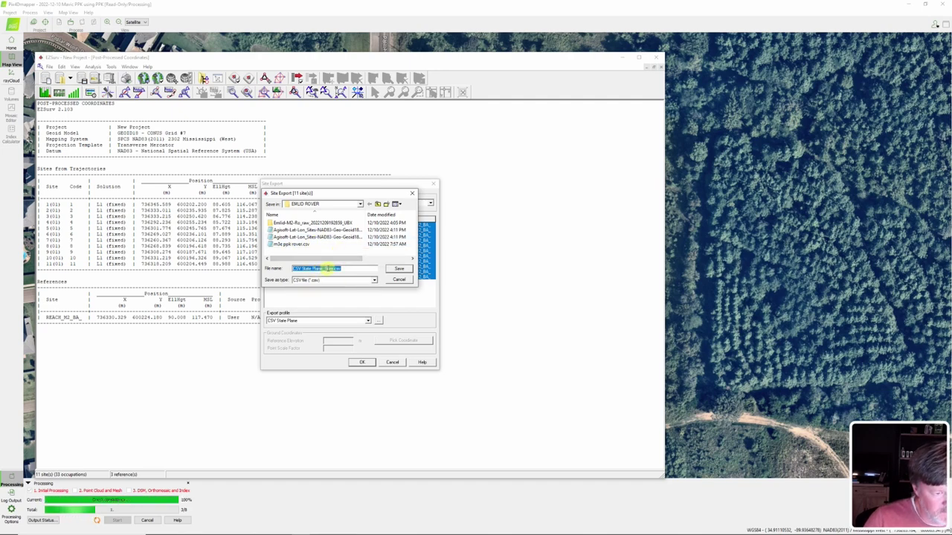
{"action": "left_click", "coordinate": [331, 268]}
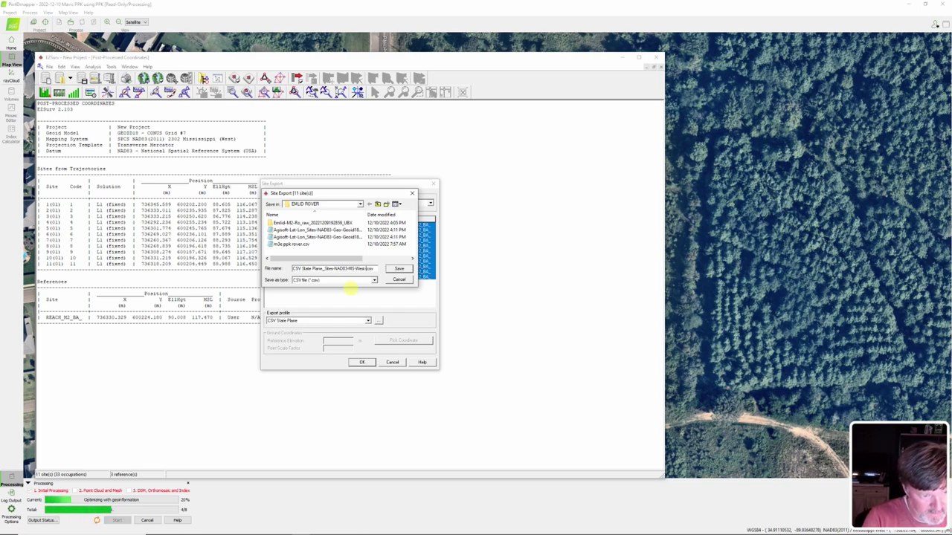
{"action": "type", "text": "ters"}
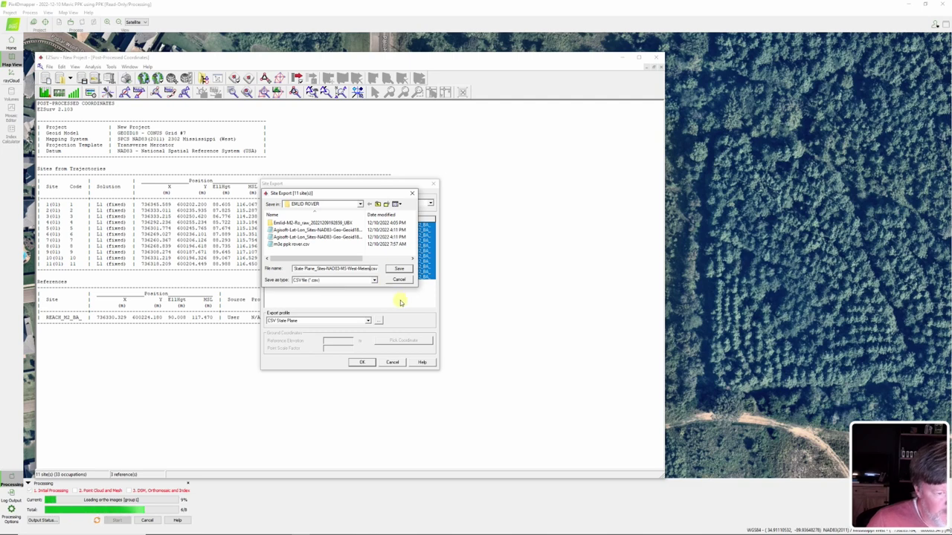
{"action": "type", "text": "-G"}
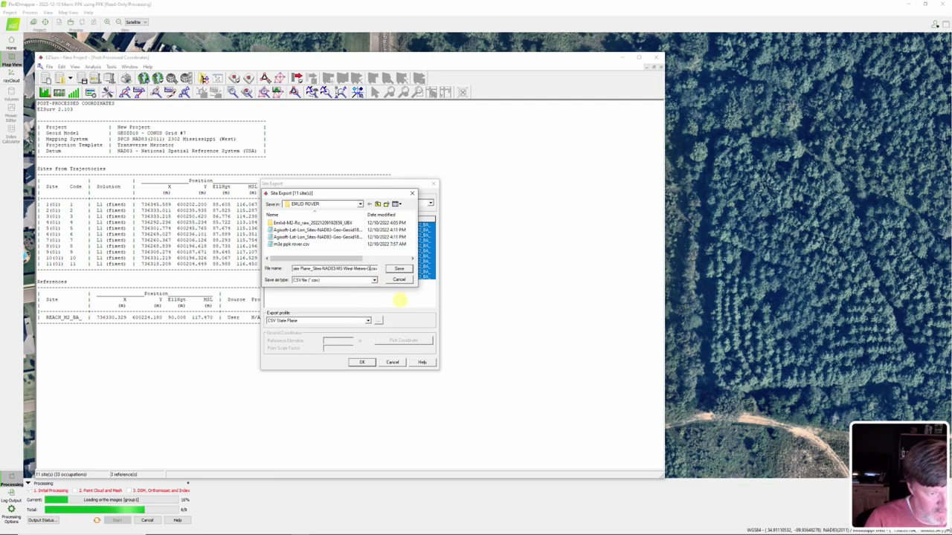
{"action": "key", "text": "BackSpace"}
{"action": "key", "text": "BackSpace"}
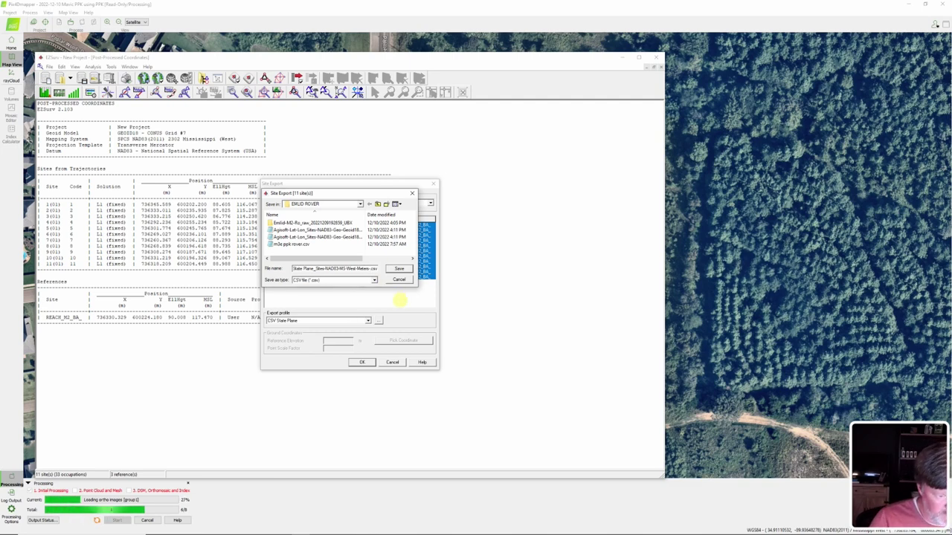
{"action": "left_click", "coordinate": [400, 271]}
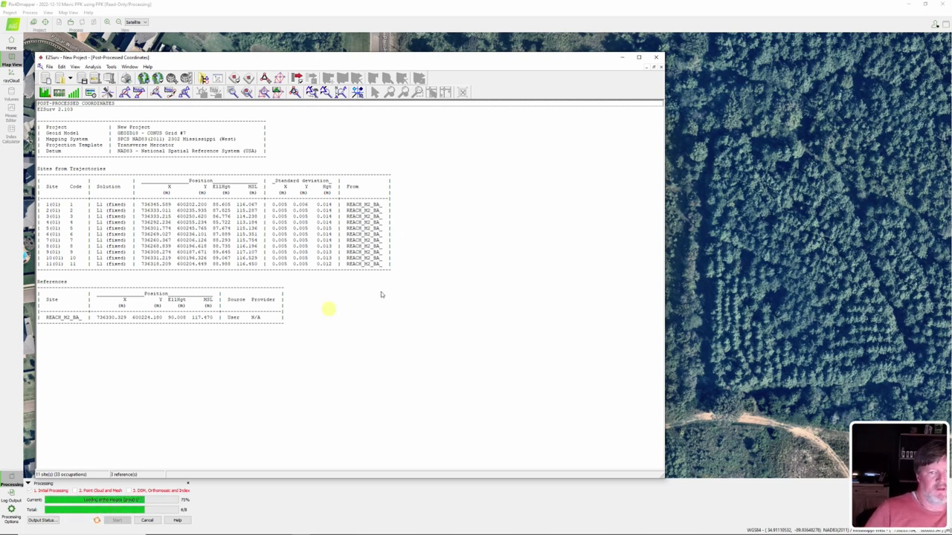
Return to Pix4Dmapper, review the quality report's quality check, preview and calibration details, and close the report.
{"action": "left_click", "coordinate": [621, 57]}
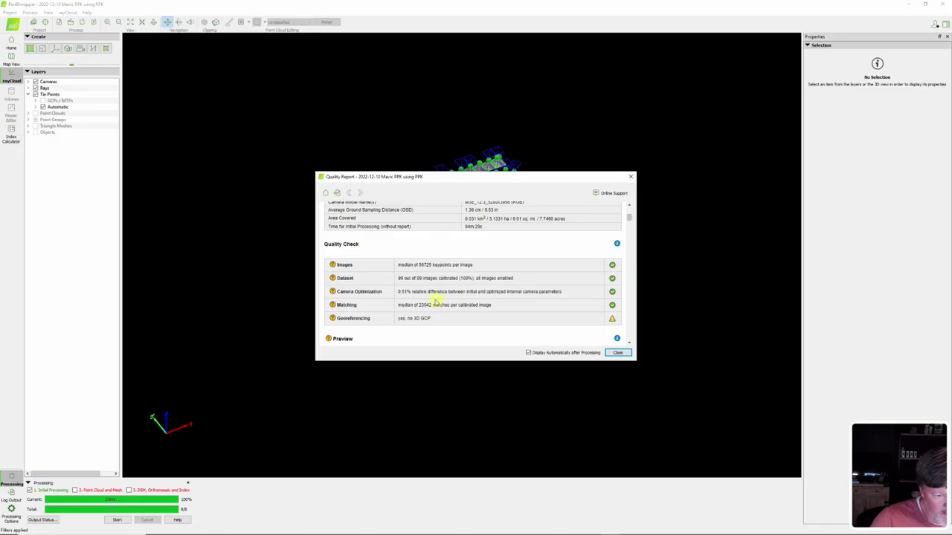
{"action": "scroll", "coordinate": [493, 306], "scroll_direction": "down", "scroll_amount": 1}
{"action": "scroll", "coordinate": [493, 305], "scroll_direction": "down", "scroll_amount": 5}
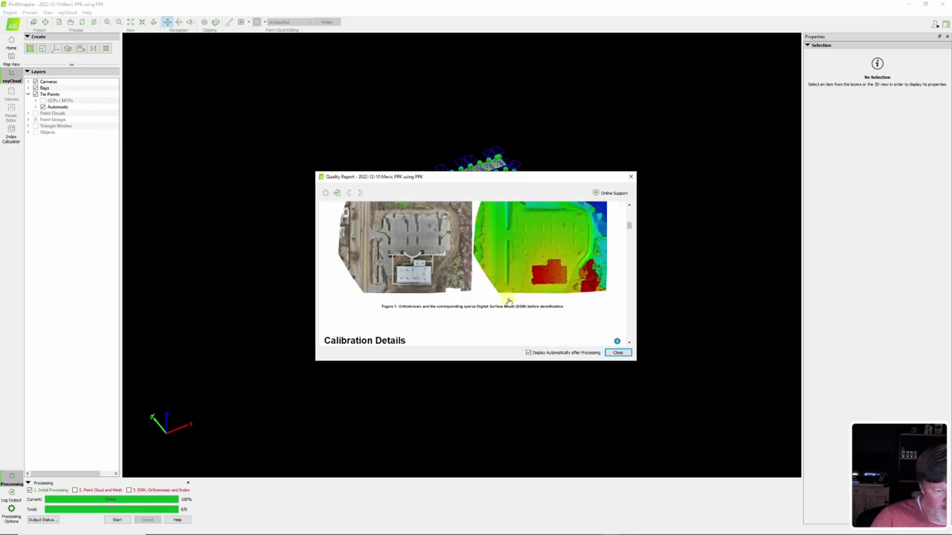
{"action": "scroll", "coordinate": [508, 302], "scroll_direction": "down", "scroll_amount": 6}
{"action": "scroll", "coordinate": [508, 300], "scroll_direction": "up", "scroll_amount": 3}
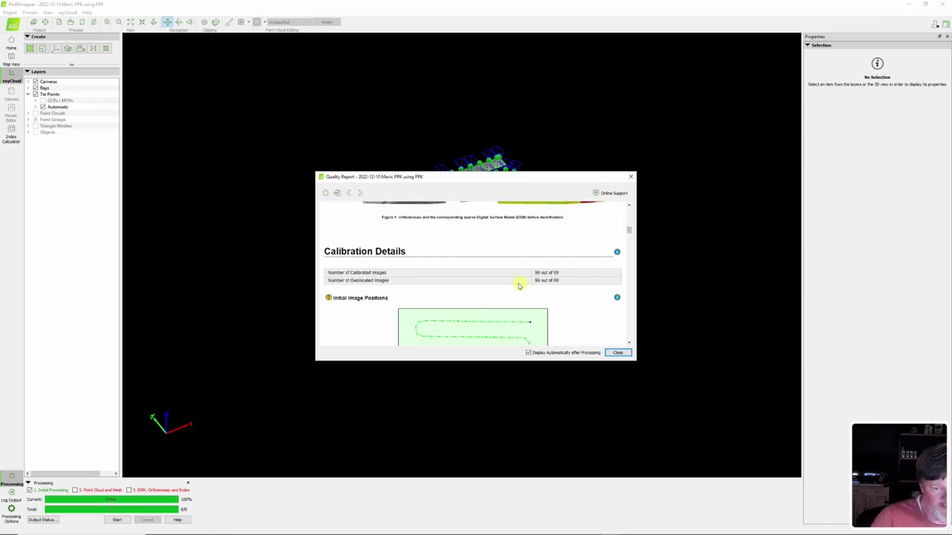
{"action": "left_click", "coordinate": [631, 176]}
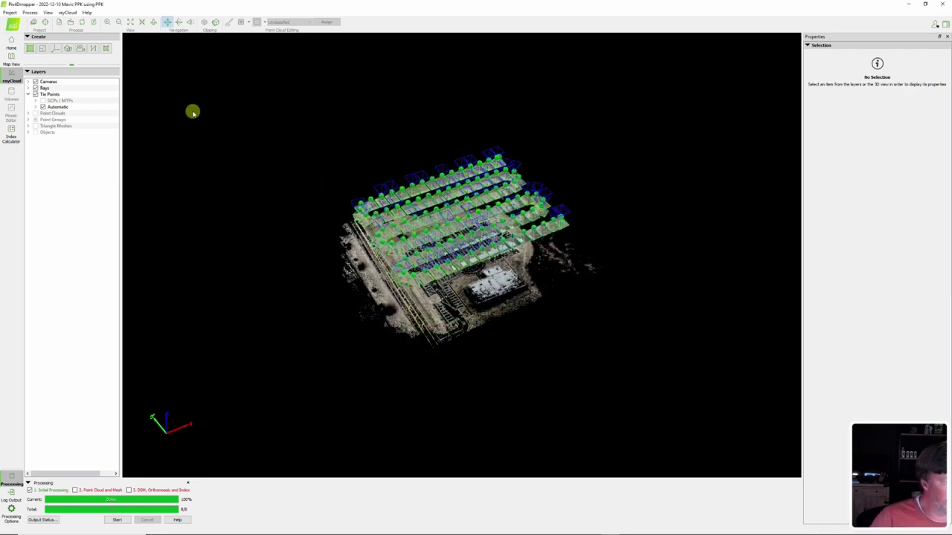
Hide the cameras in the rayCloud and view the automatic tie points of the parking lot from directly above.
{"action": "left_click", "coordinate": [34, 81]}
{"action": "scroll", "coordinate": [405, 346], "scroll_direction": "up", "scroll_amount": 5}
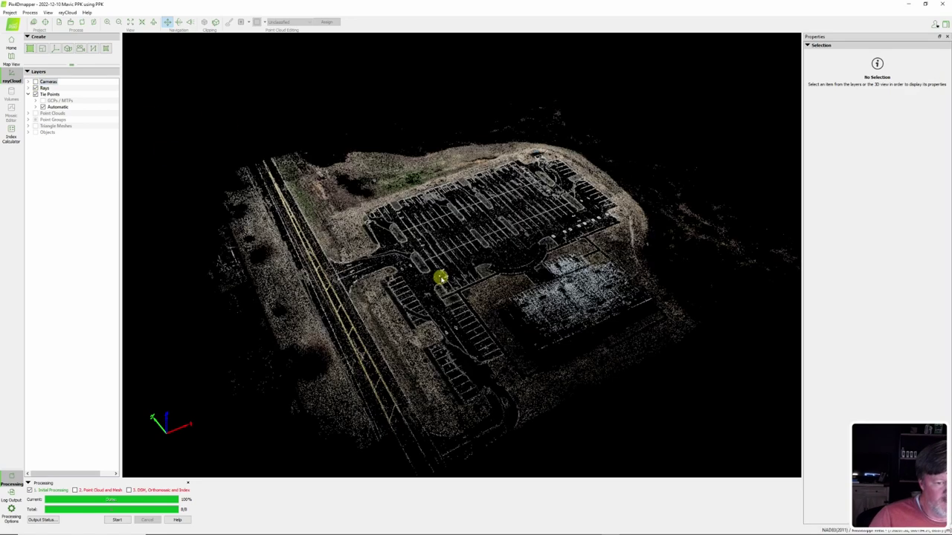
{"action": "left_click_drag", "start_coordinate": [405, 347], "coordinate": [394, 382]}
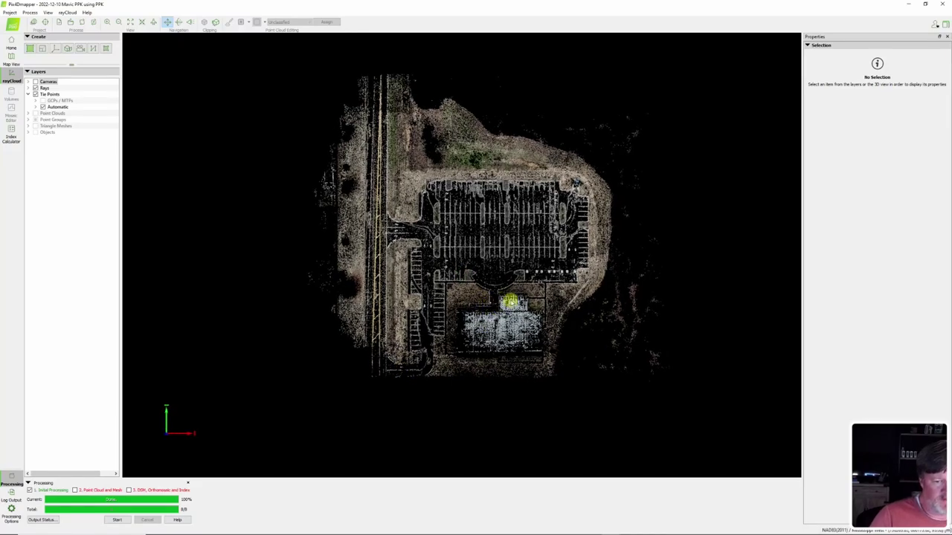
{"action": "scroll", "coordinate": [511, 300], "scroll_direction": "up", "scroll_amount": 5}
{"action": "scroll", "coordinate": [513, 299], "scroll_direction": "down", "scroll_amount": 3}
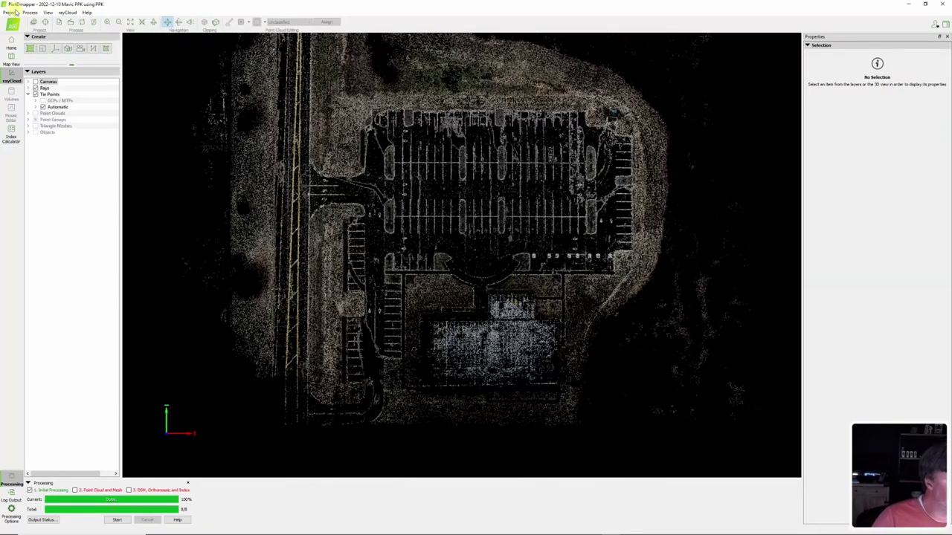
Open the GCP/MTP Manager, start a ground control point import and browse for the coordinates file.
{"action": "left_click", "coordinate": [9, 13]}
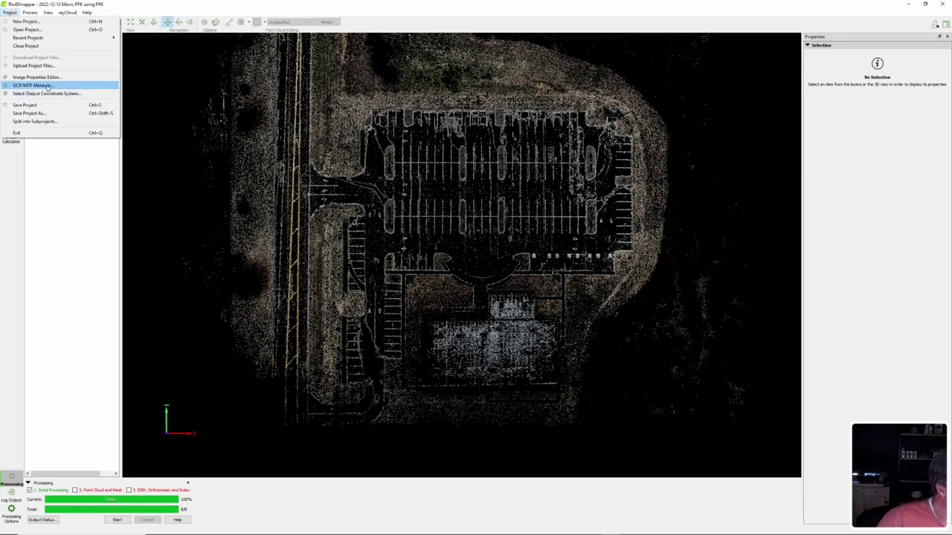
{"action": "left_click", "coordinate": [96, 97]}
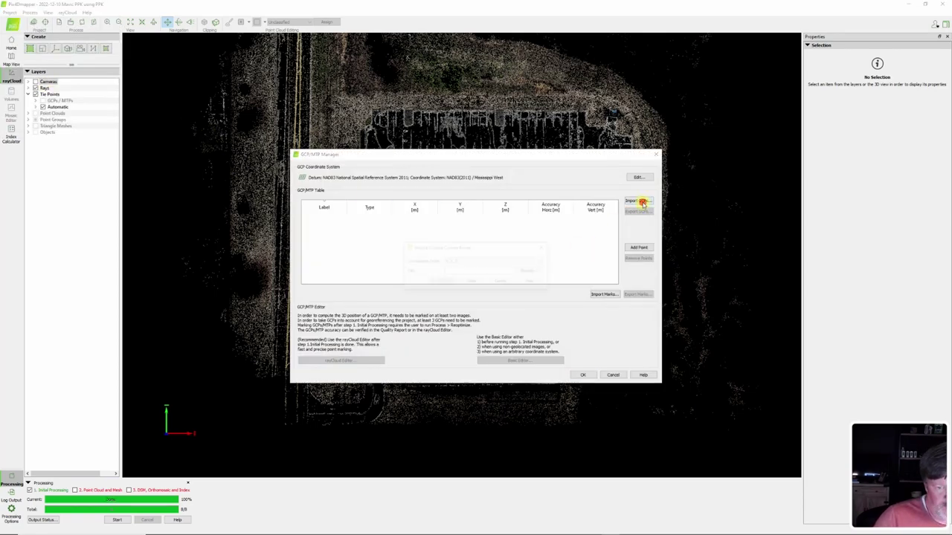
{"action": "left_click", "coordinate": [641, 202]}
{"action": "left_click", "coordinate": [530, 272]}
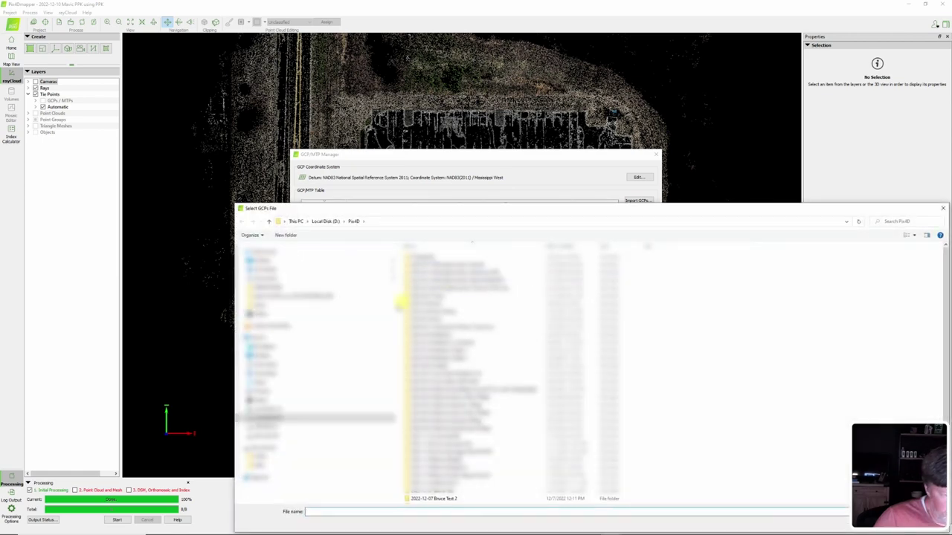
Import the ground control points from CSV State Plane_Sites-NAD83-MS-West-Meters.csv in the EMLID ROVER folder and accept the GCP table.
{"action": "left_click", "coordinate": [266, 425]}
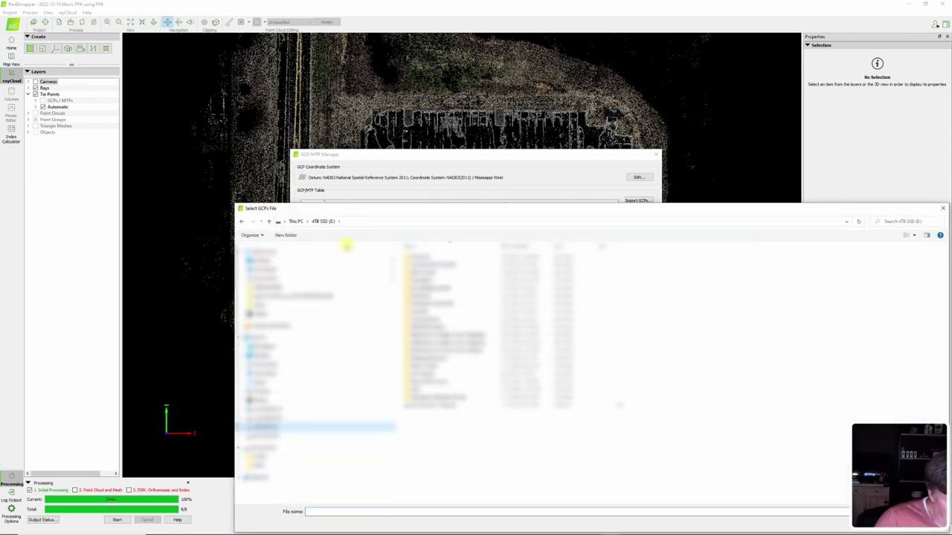
{"action": "left_click", "coordinate": [276, 252]}
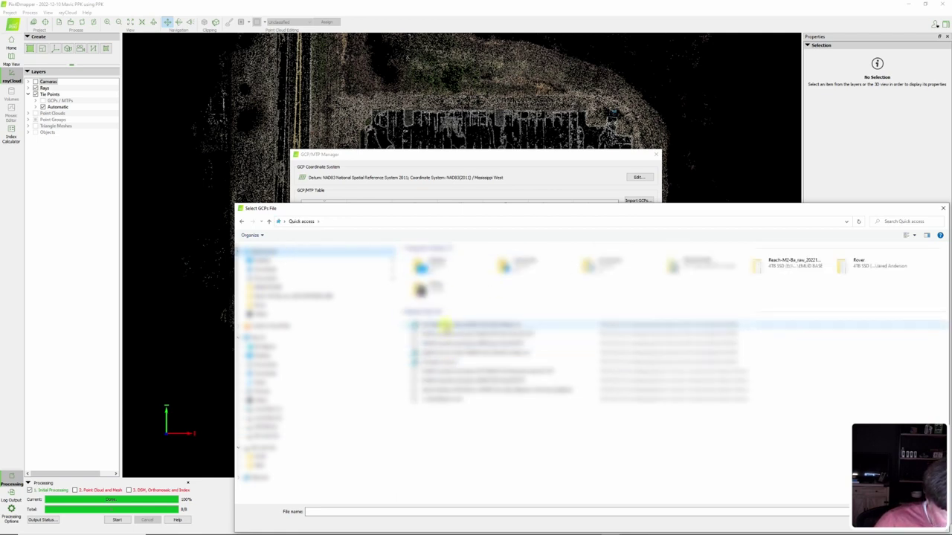
{"action": "left_click", "coordinate": [444, 325]}
{"action": "right_click", "coordinate": [444, 325]}
{"action": "left_click", "coordinate": [493, 367]}
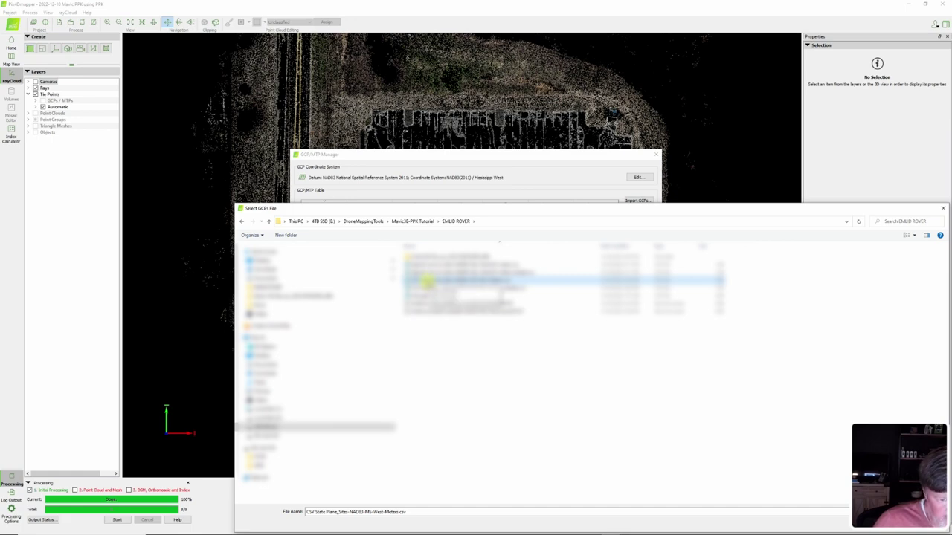
{"action": "double_click", "coordinate": [427, 281]}
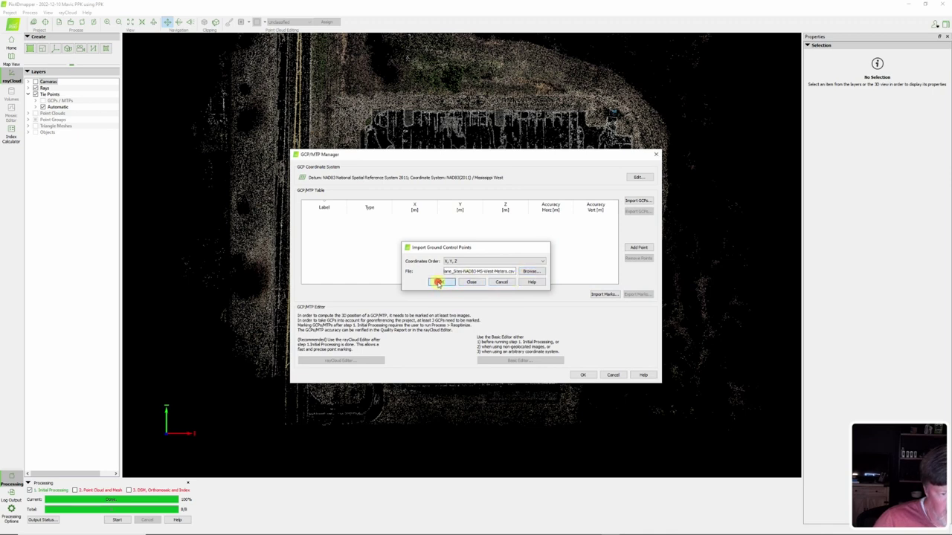
{"action": "left_click", "coordinate": [439, 283]}
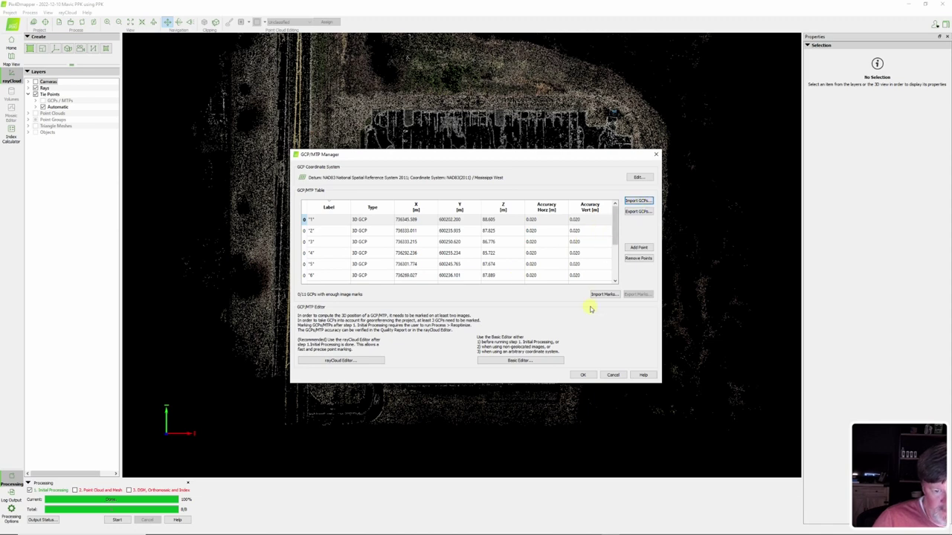
{"action": "left_click", "coordinate": [583, 375]}
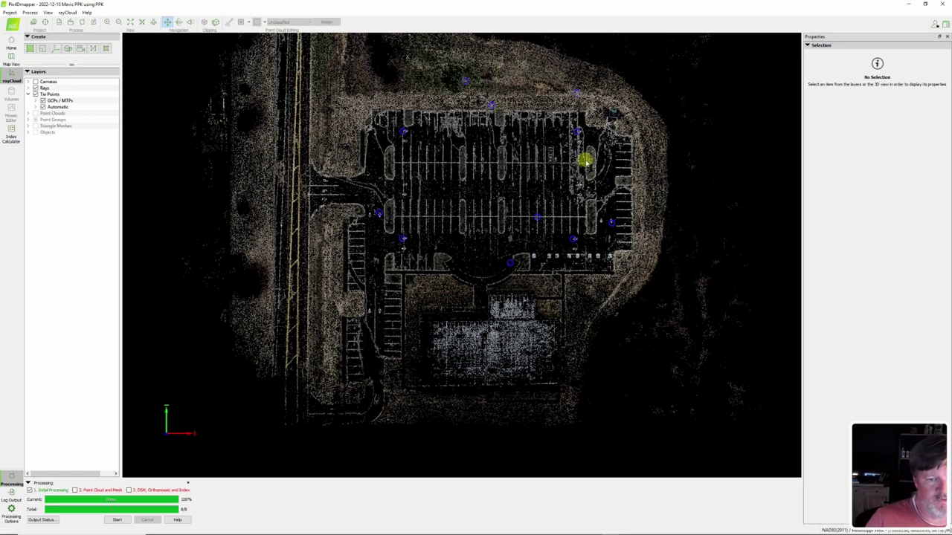
Select ground control point 2 near the parking lot's northeast corner in the rayCloud.
{"action": "scroll", "coordinate": [588, 127], "scroll_direction": "up", "scroll_amount": 6}
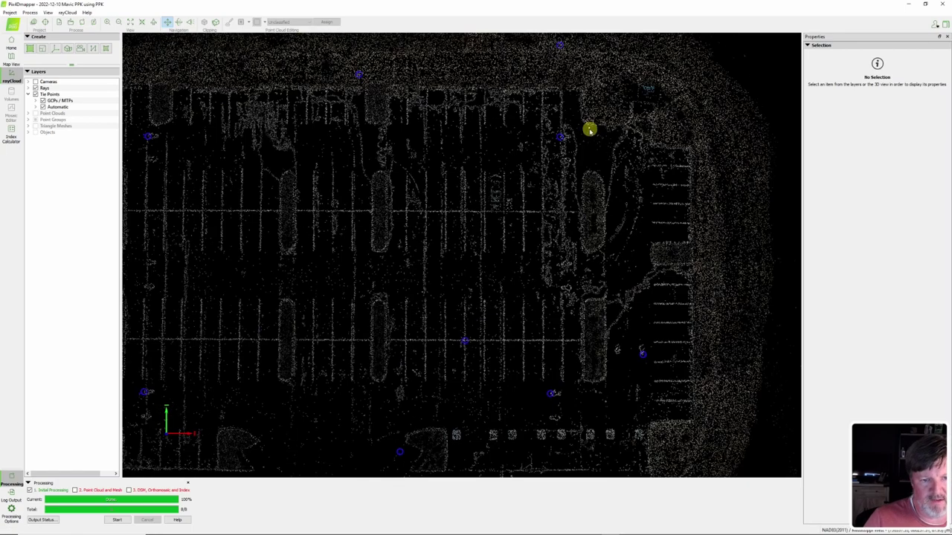
{"action": "scroll", "coordinate": [557, 141], "scroll_direction": "down", "scroll_amount": 5}
{"action": "scroll", "coordinate": [535, 152], "scroll_direction": "up", "scroll_amount": 3}
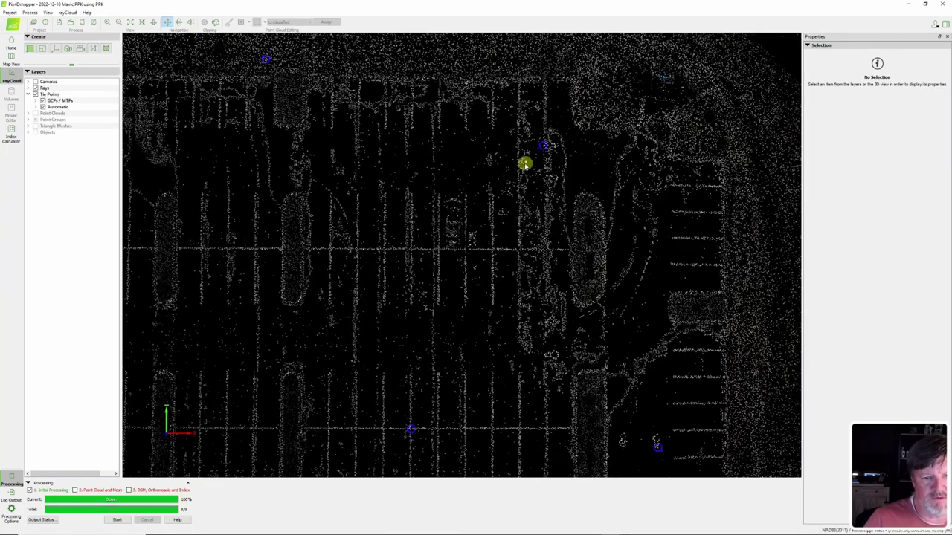
{"action": "scroll", "coordinate": [531, 174], "scroll_direction": "up", "scroll_amount": 2}
{"action": "left_click", "coordinate": [554, 122]}
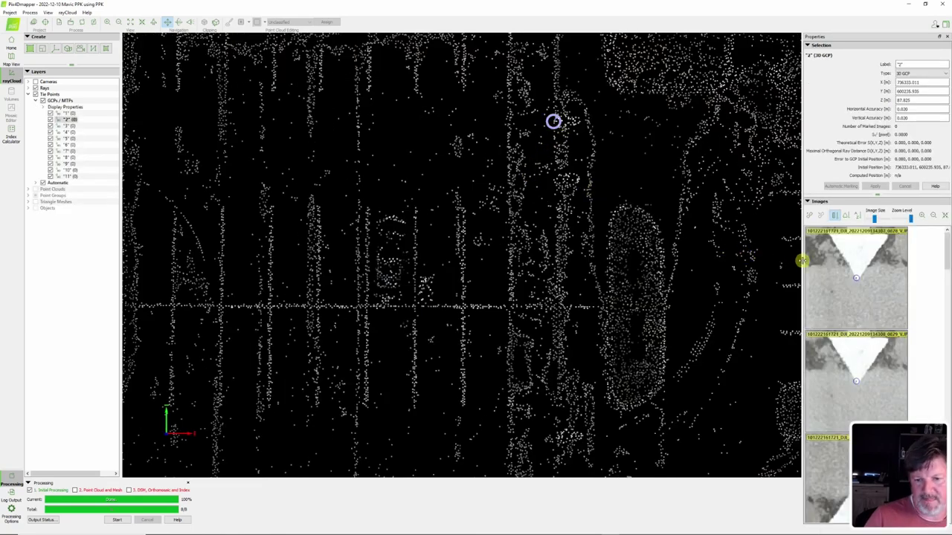
Widen the image view and check where ground control point 2 falls on the painted arrow tip across its photos.
{"action": "left_click_drag", "start_coordinate": [802, 260], "coordinate": [584, 263]}
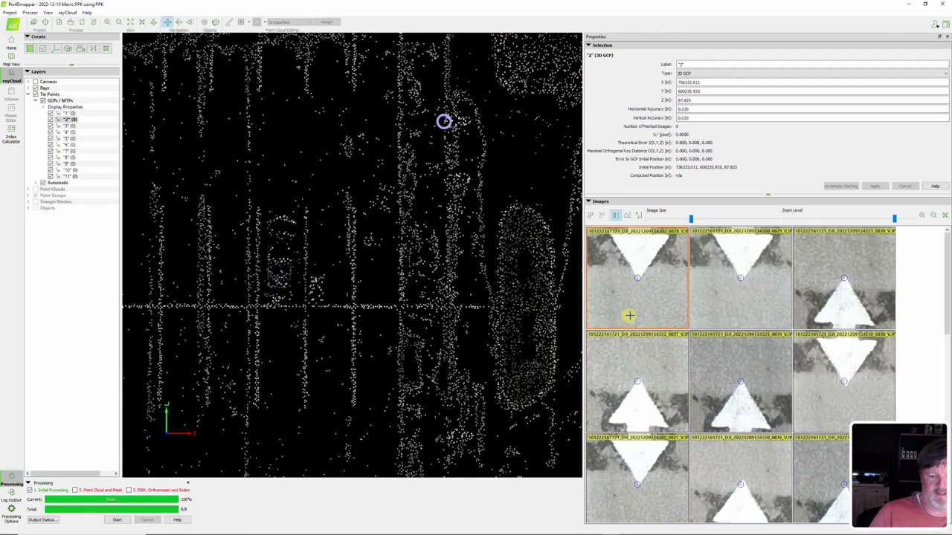
{"action": "scroll", "coordinate": [714, 367], "scroll_direction": "up", "scroll_amount": 2}
{"action": "scroll", "coordinate": [717, 366], "scroll_direction": "up", "scroll_amount": 2}
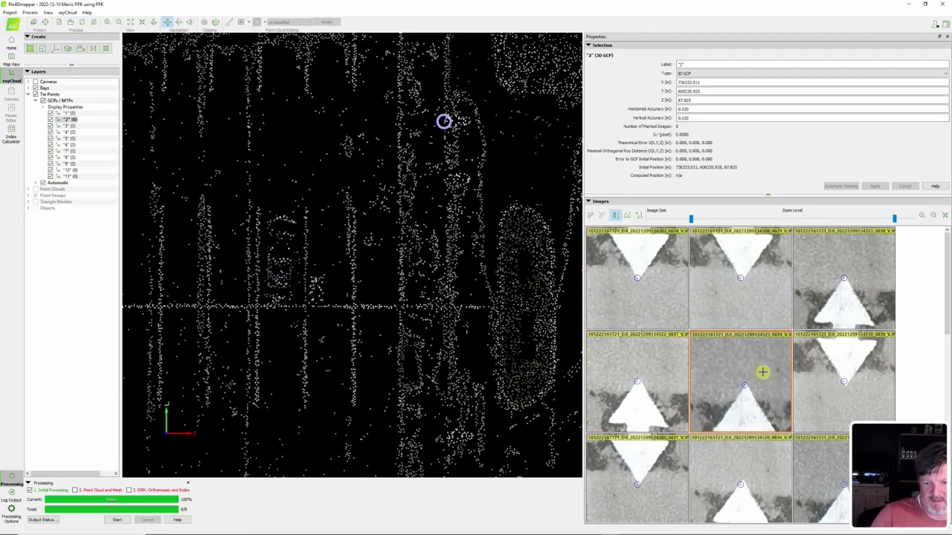
{"action": "left_click_drag", "start_coordinate": [948, 281], "coordinate": [949, 353]}
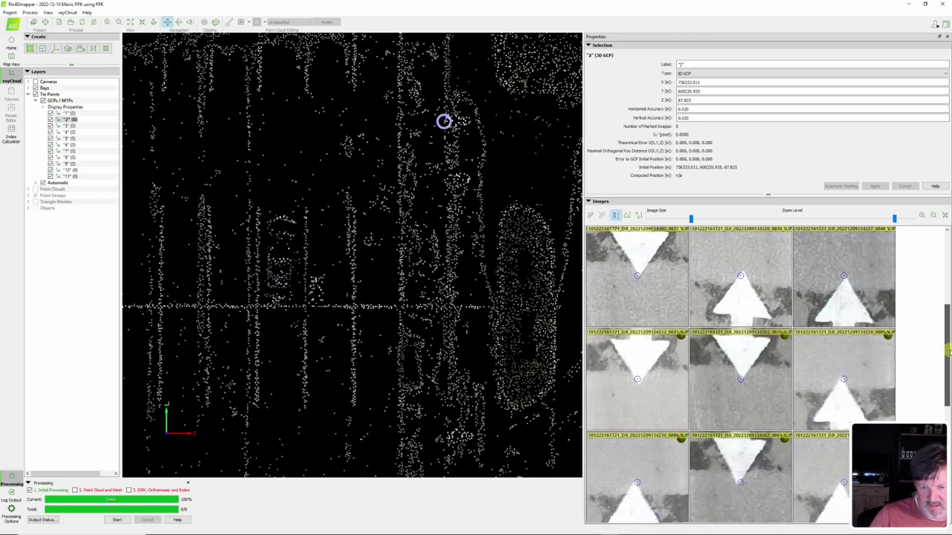